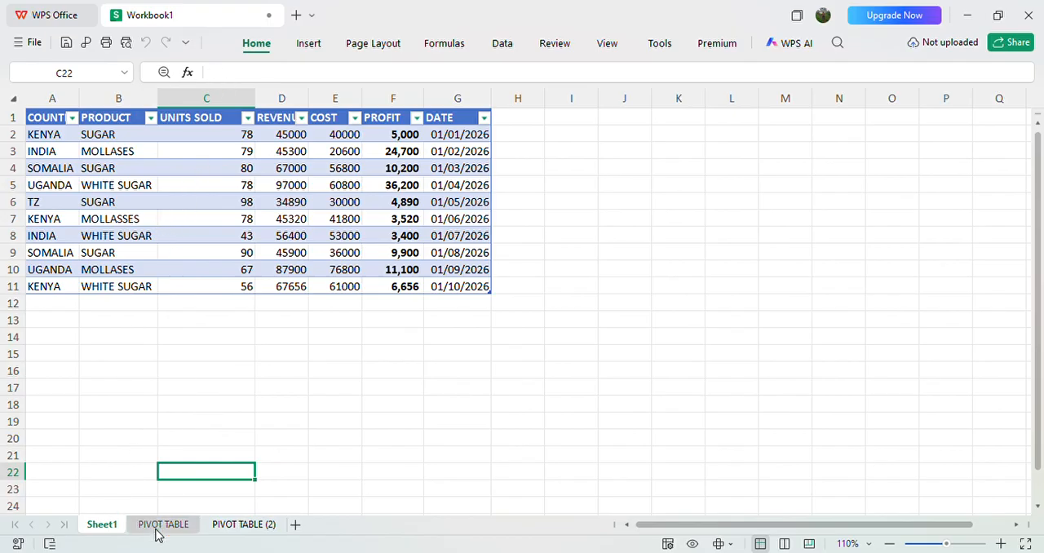
Step: Review the source data on Sheet1 and the blank pivot tables on PIVOT TABLE and PIVOT TABLE (2)
click(181, 525)
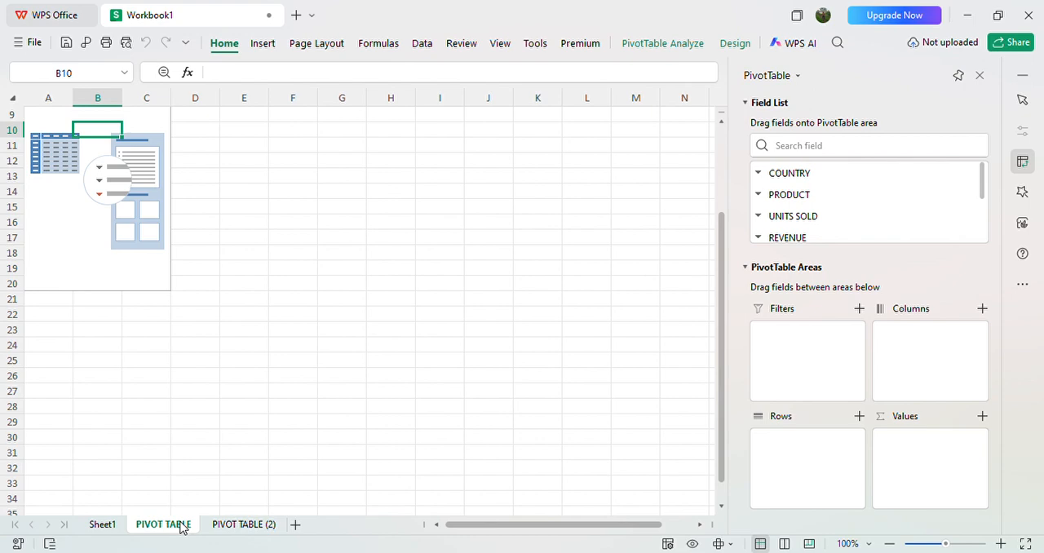
click(105, 525)
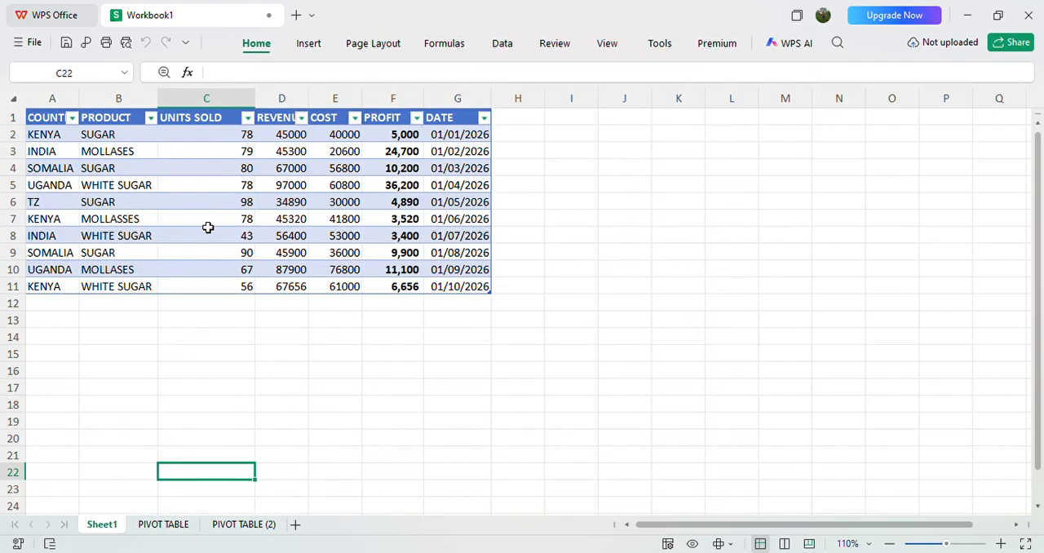
click(163, 524)
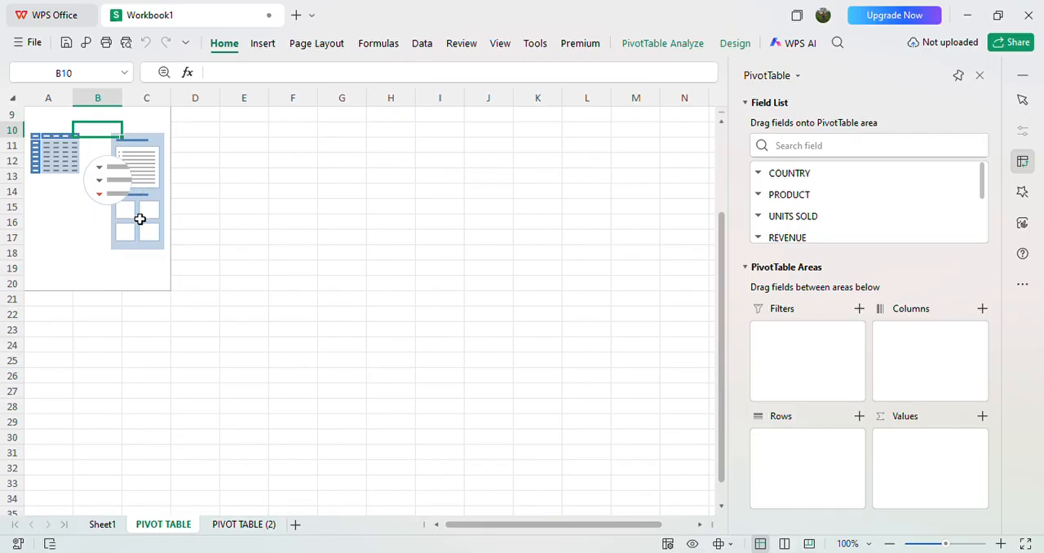
click(238, 526)
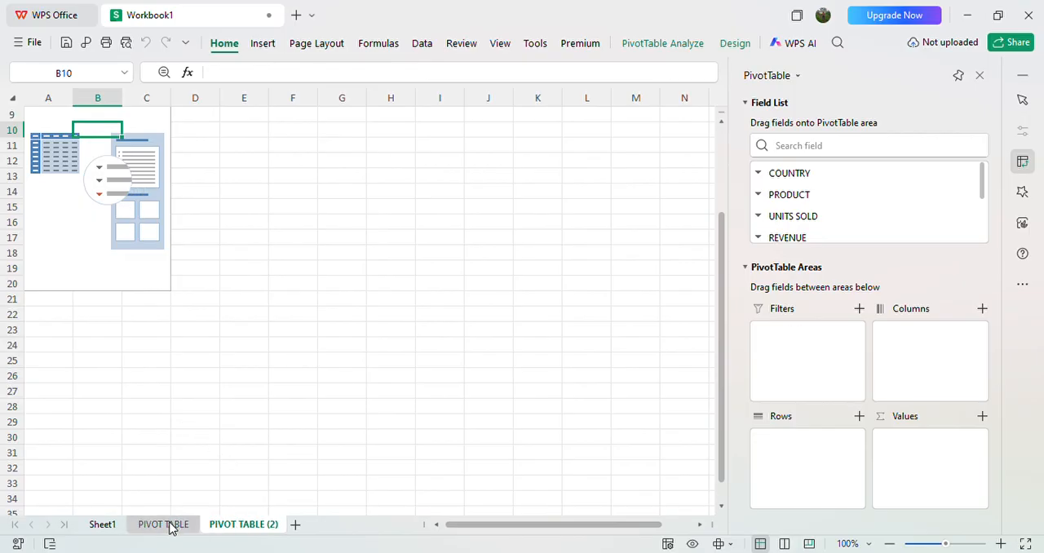
Step: Duplicate the blank pivot table sheet twice and add a new blank worksheet at the end of the workbook
click(169, 526)
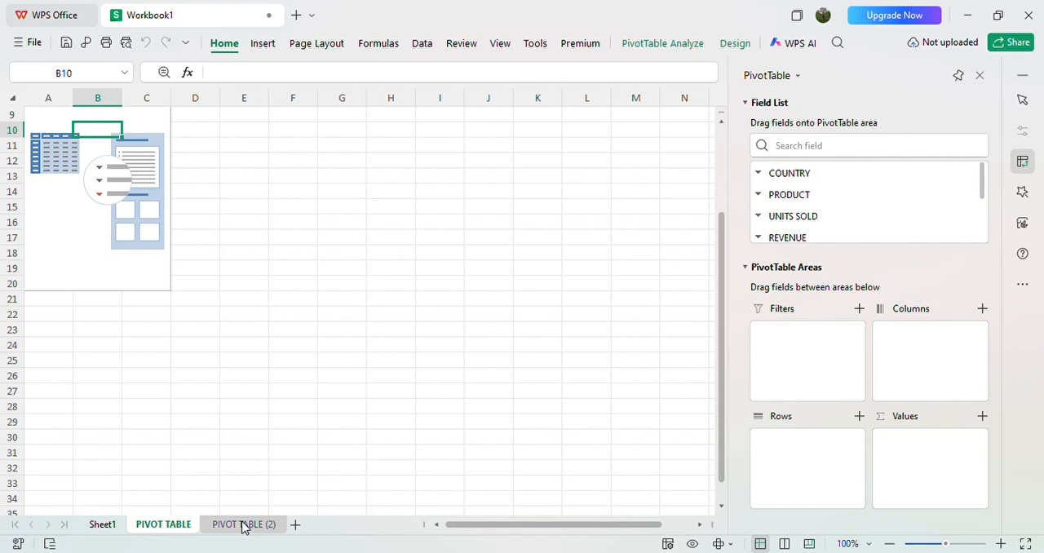
ctrl+click(243, 525)
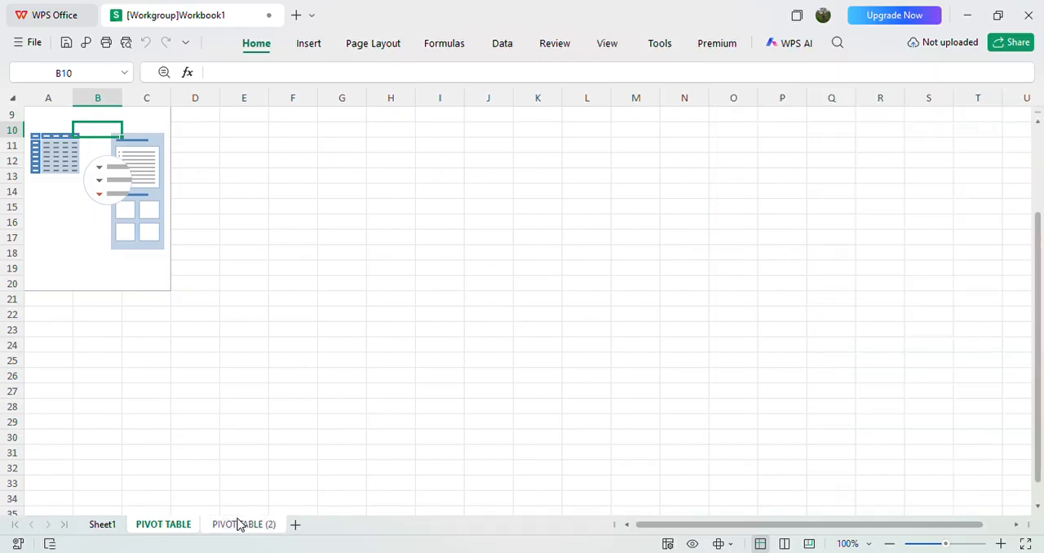
ctrl+click(241, 526)
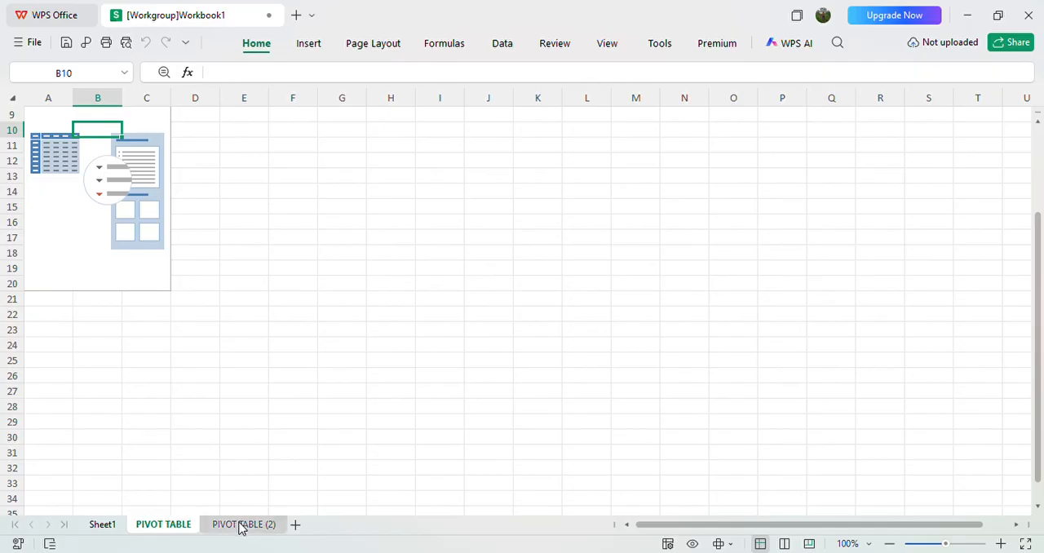
mouse_move(241, 527)
mouse_down()
mouse_move(288, 514)
mouse_move(298, 526)
mouse_move(252, 527)
mouse_move(300, 527)
mouse_up()
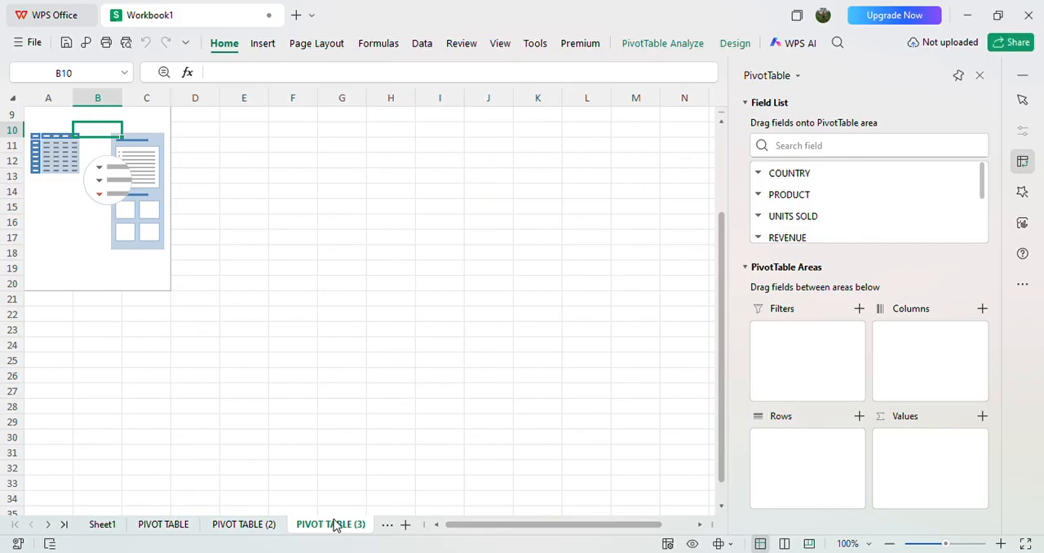
click(282, 527)
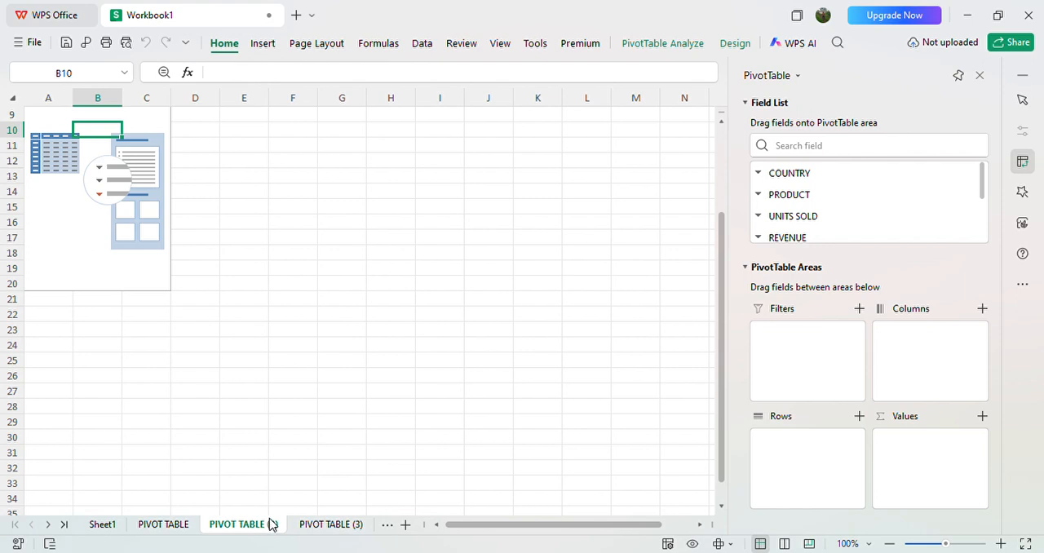
drag(271, 524, 409, 529)
drag(266, 523, 406, 527)
click(405, 525)
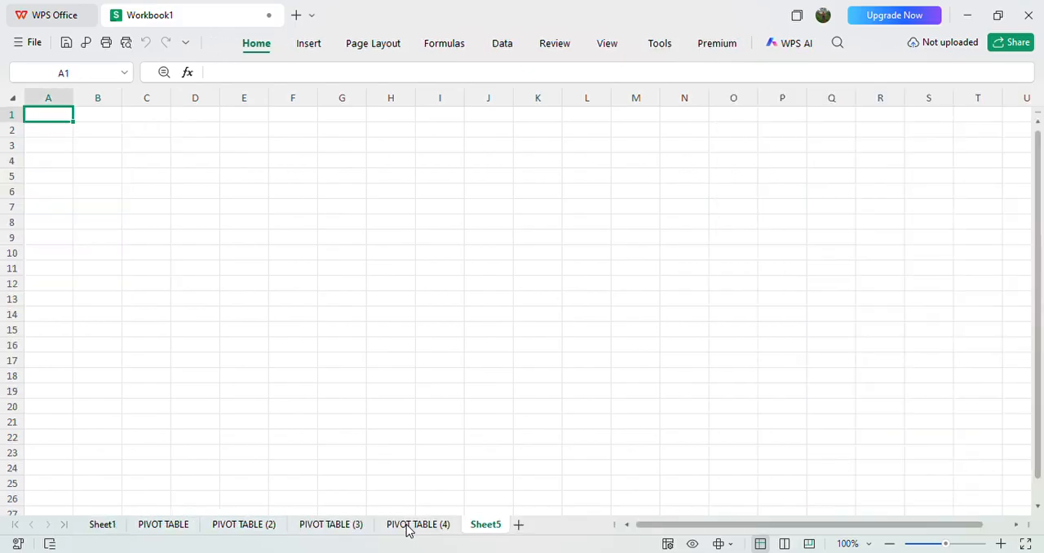
Step: Check each of the four pivot table sheets in turn
click(426, 529)
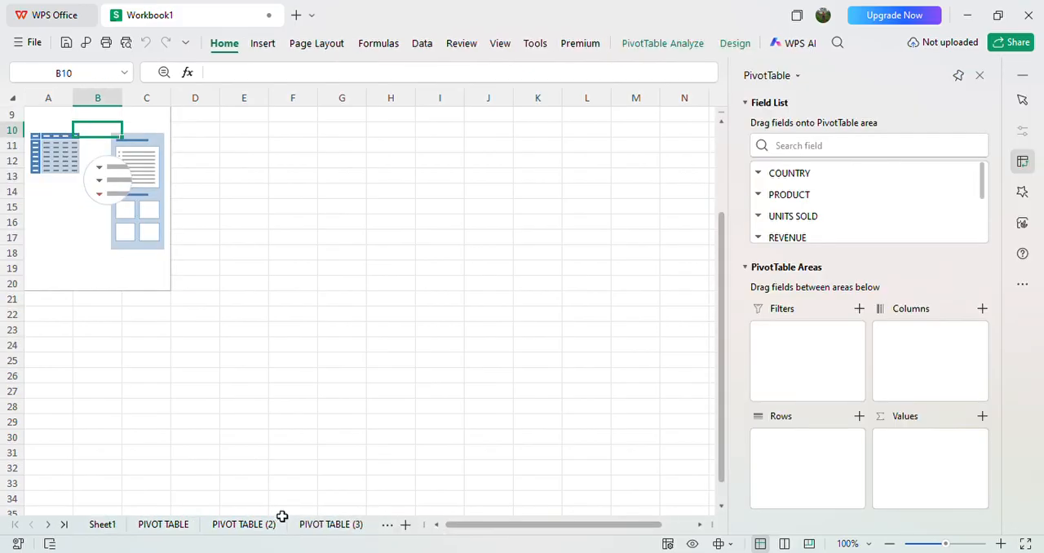
click(162, 527)
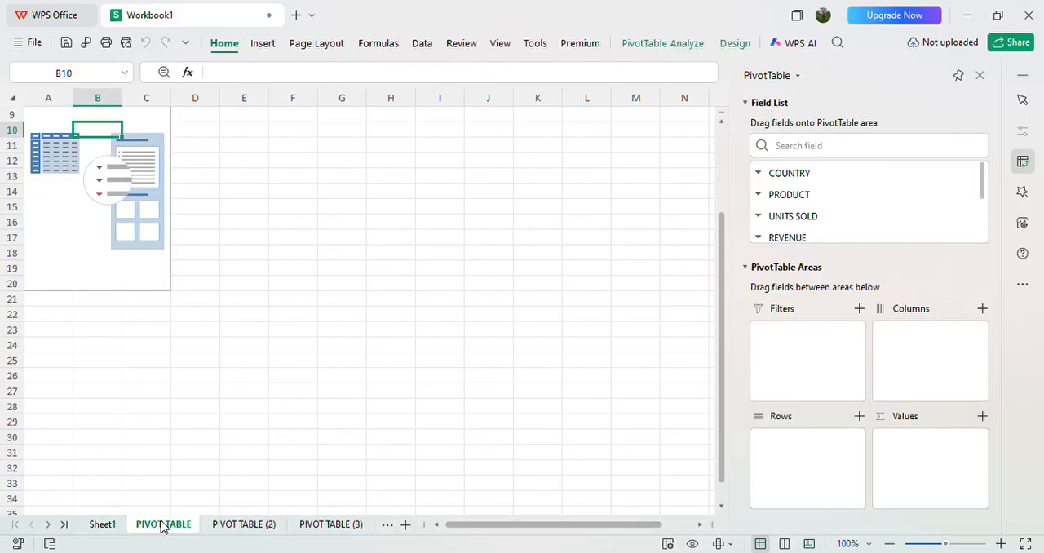
click(230, 528)
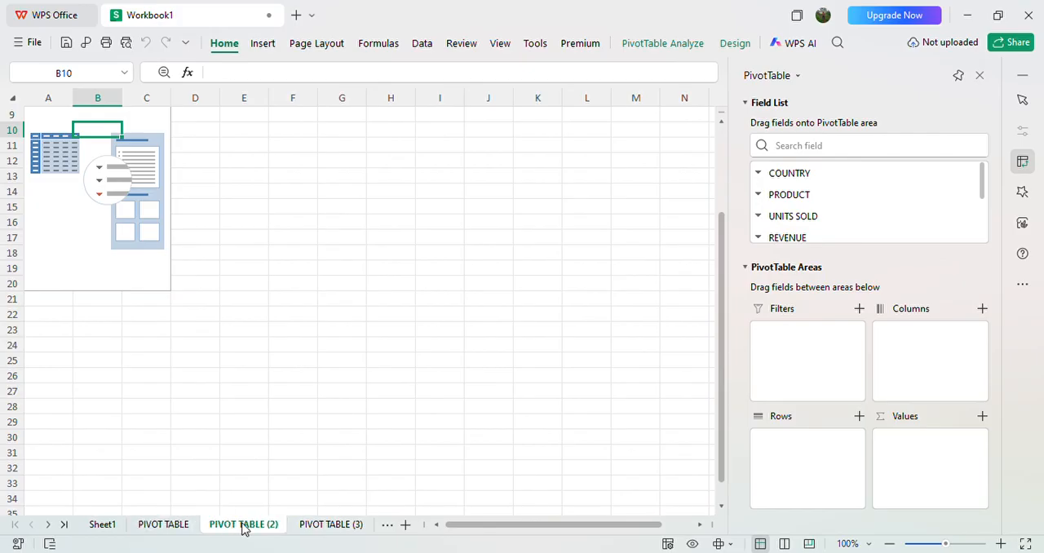
click(316, 531)
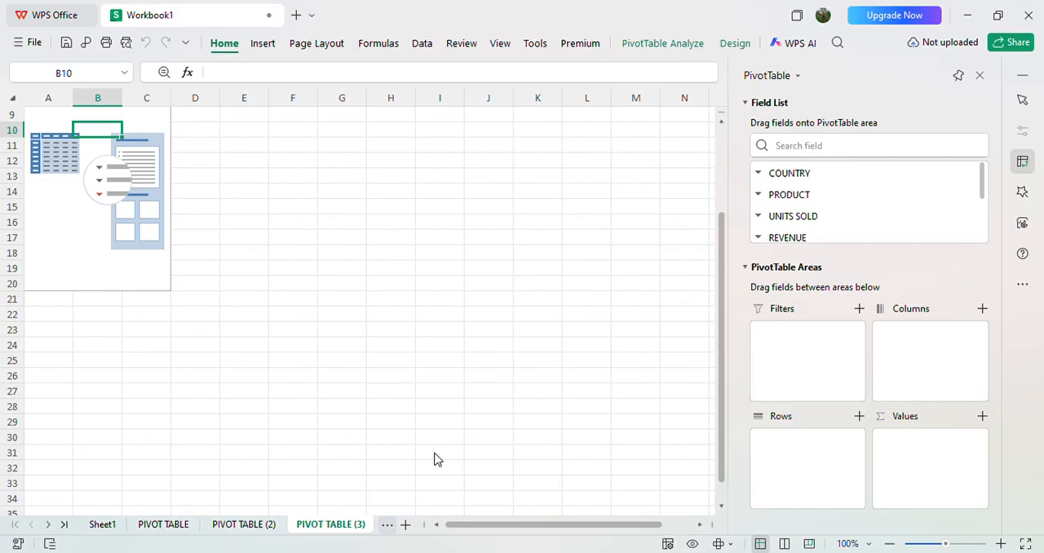
key(ctrl+Page_Down)
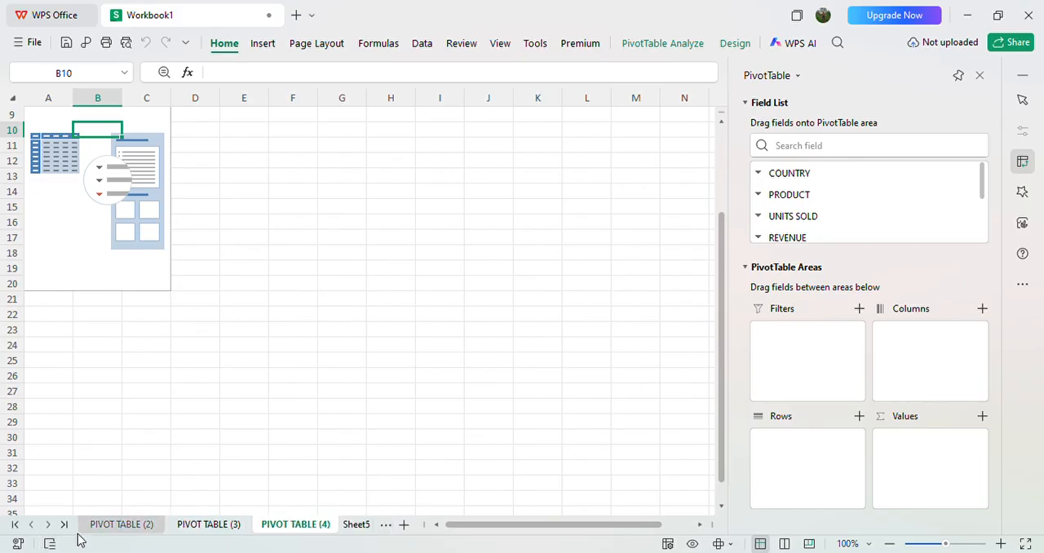
click(122, 524)
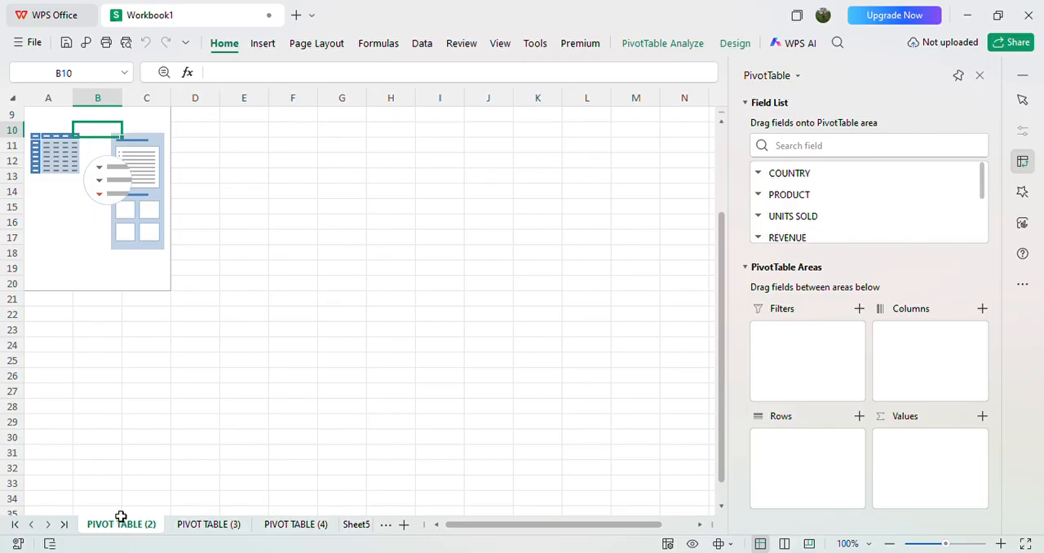
Step: Add another blank worksheet and rename Sheet5 as DASHBOARD
click(403, 524)
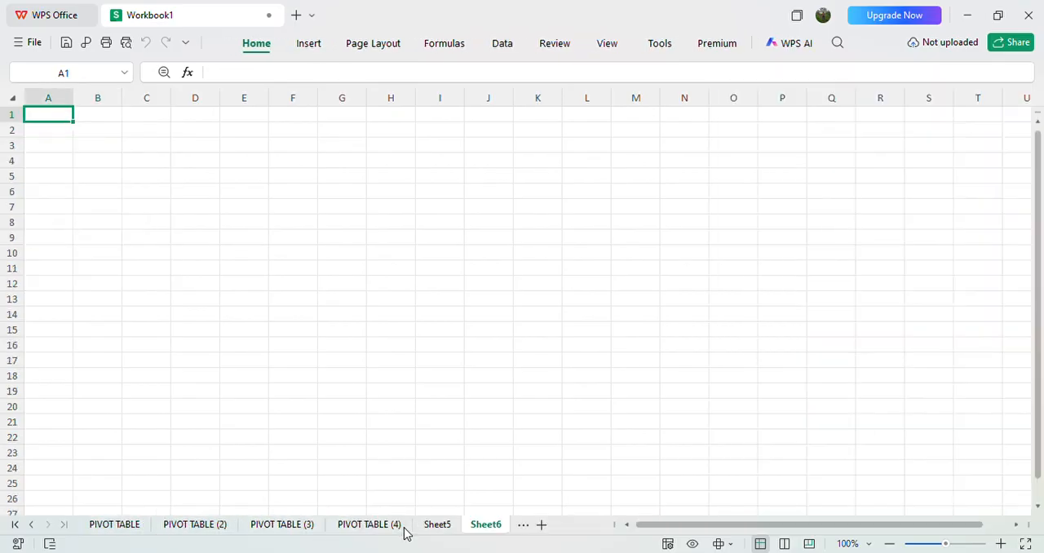
click(445, 527)
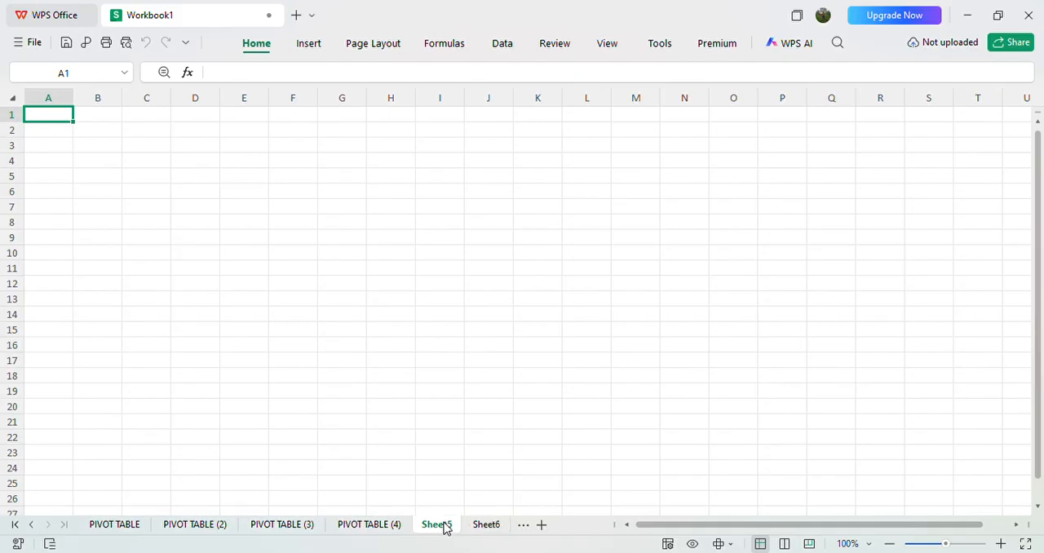
key(BackSpace)
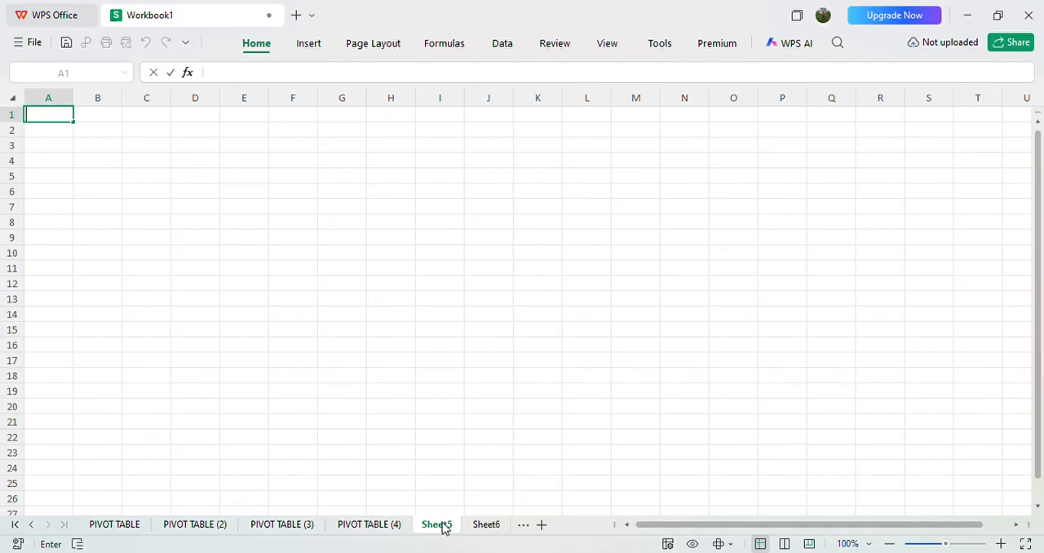
key(Escape)
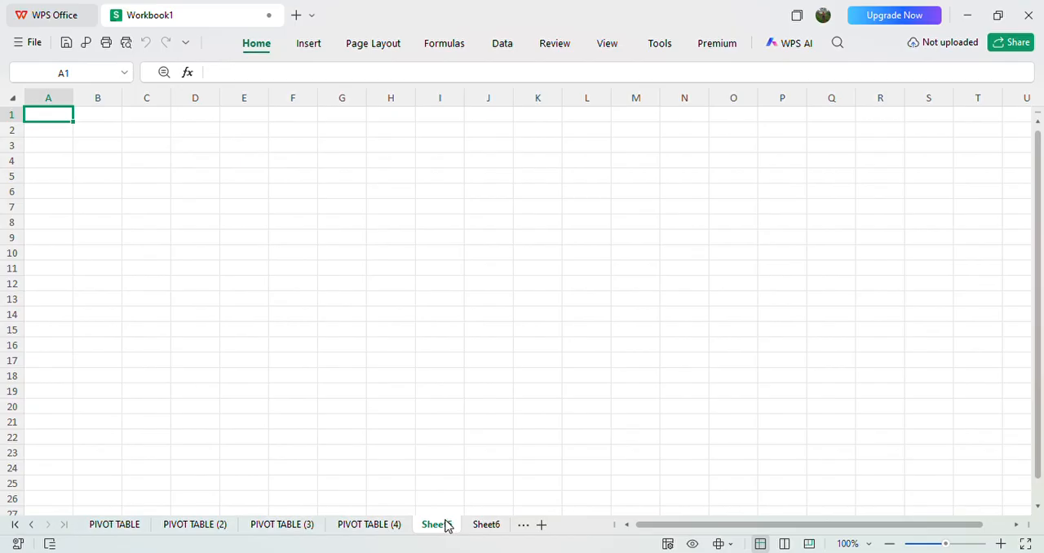
double_click(447, 527)
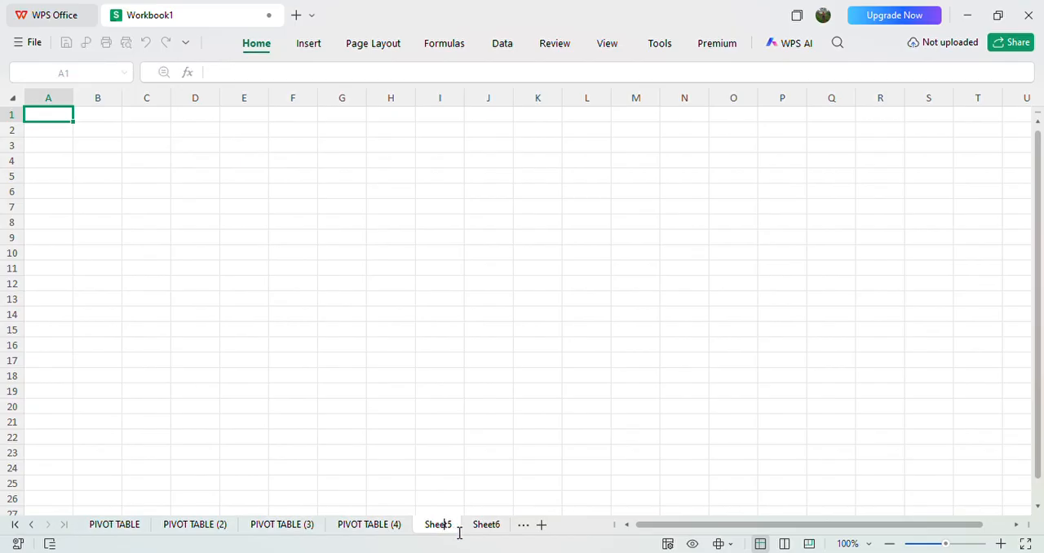
key(BackSpace)
key(BackSpace)
key(BackSpace)
key(BackSpace)
key(BackSpace)
key(BackSpace)
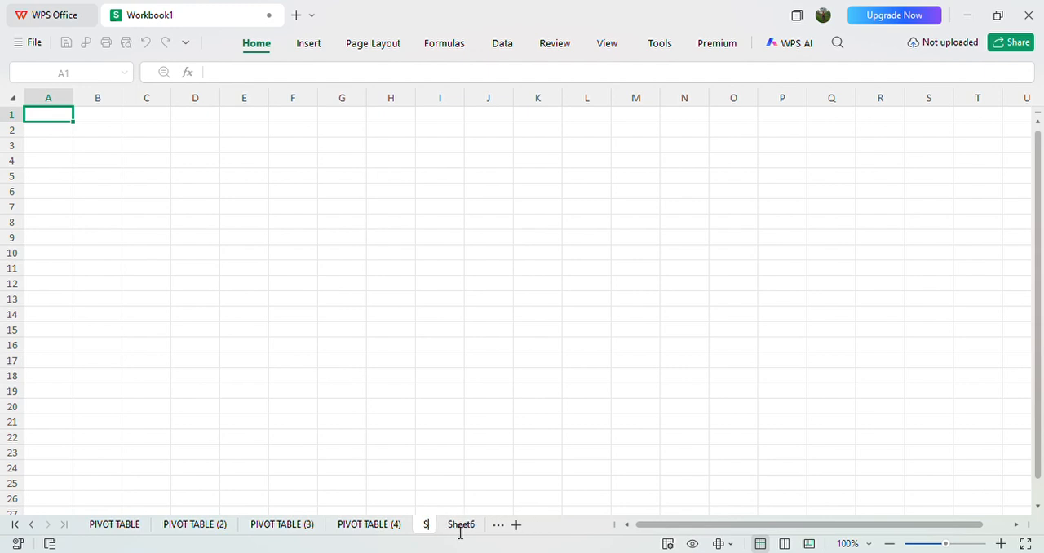
text(DASHB)
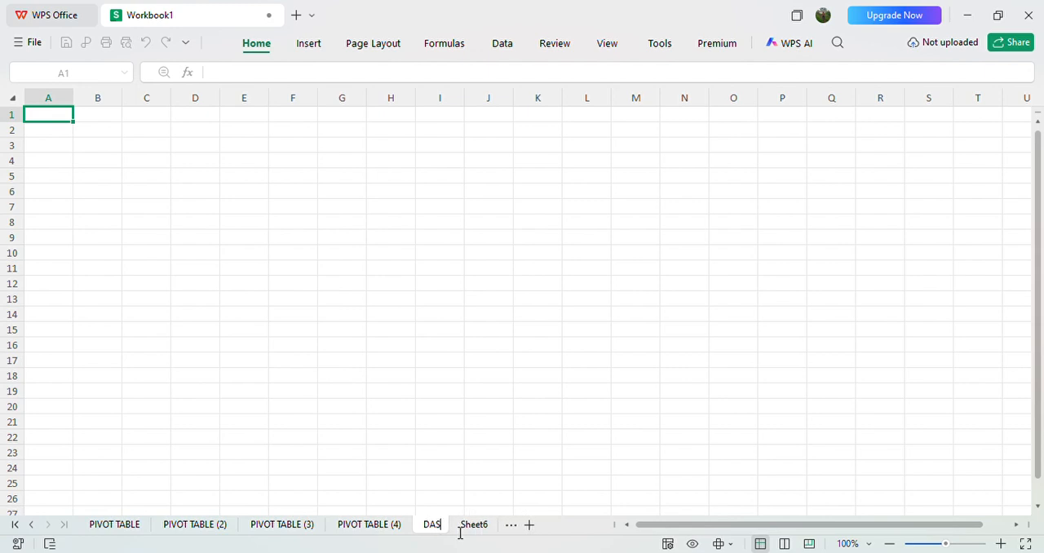
text(O)
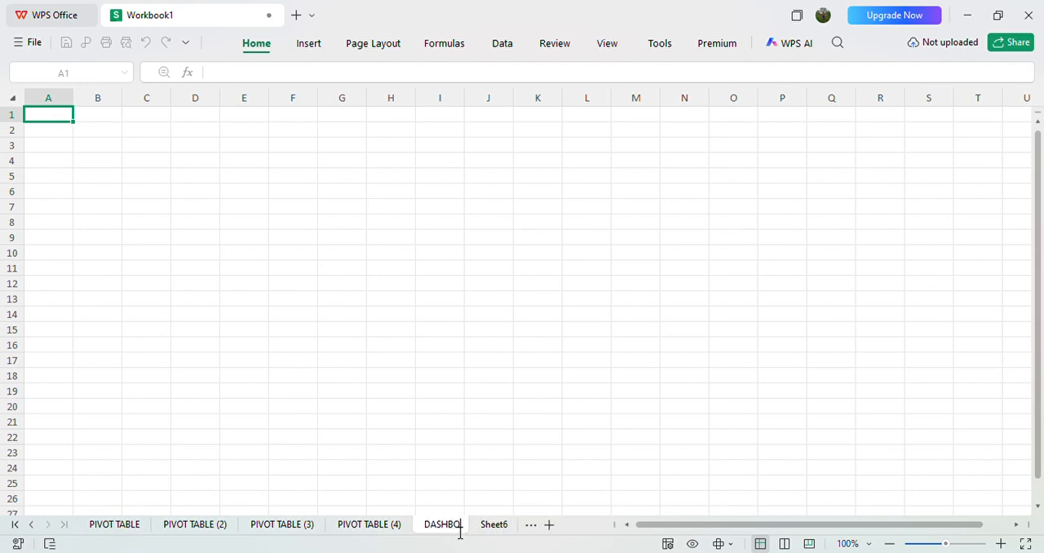
text(ARD)
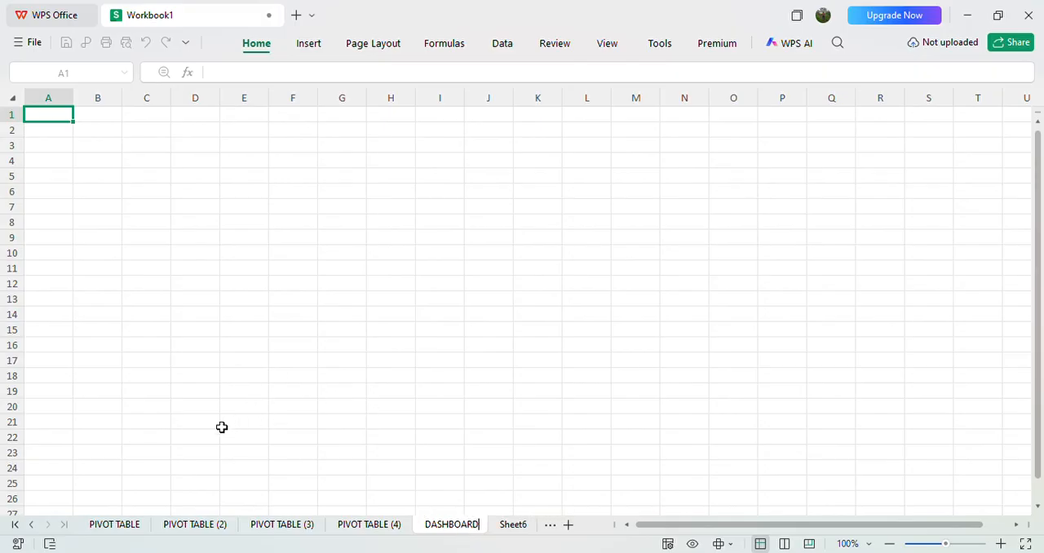
Step: Place the COUNTRY field in the rows of the pivot table on the PIVOT TABLE sheet
click(107, 526)
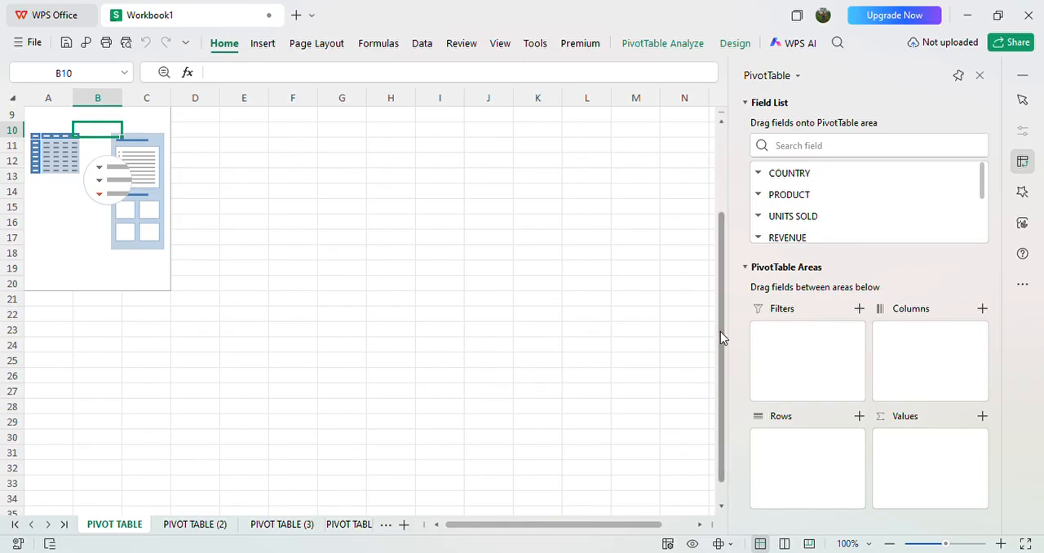
click(806, 174)
drag(799, 167, 816, 448)
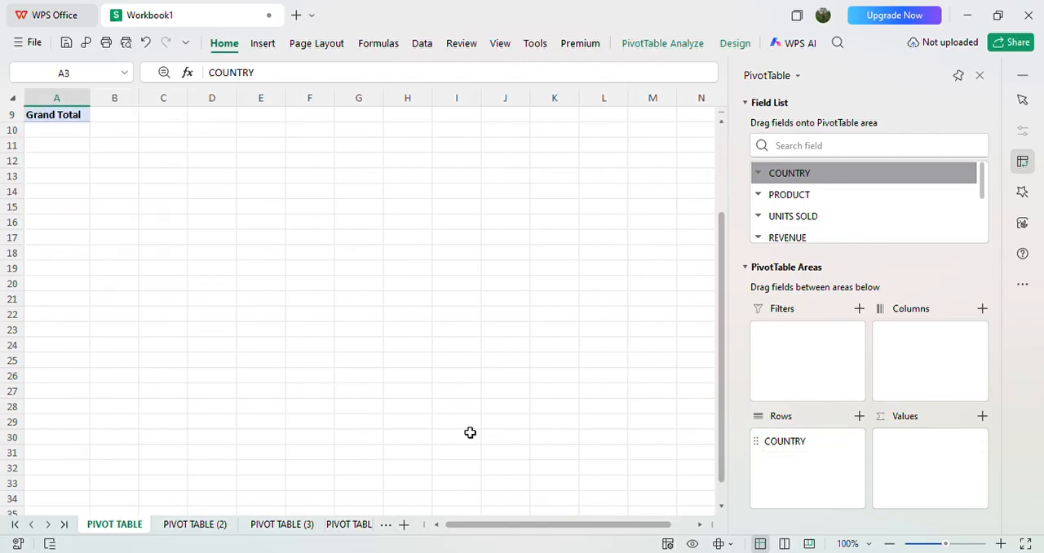
Step: Build the pivot table on PIVOT TABLE (2) with COUNTRY as rows and the sum of REVENUE as values
click(163, 529)
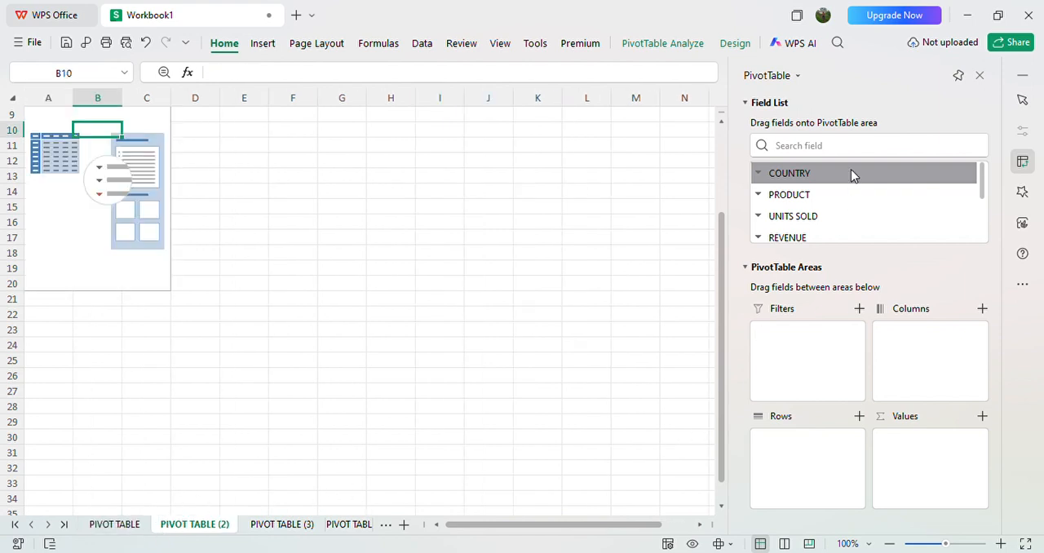
drag(824, 169, 830, 449)
scroll(370, 310, up, 3)
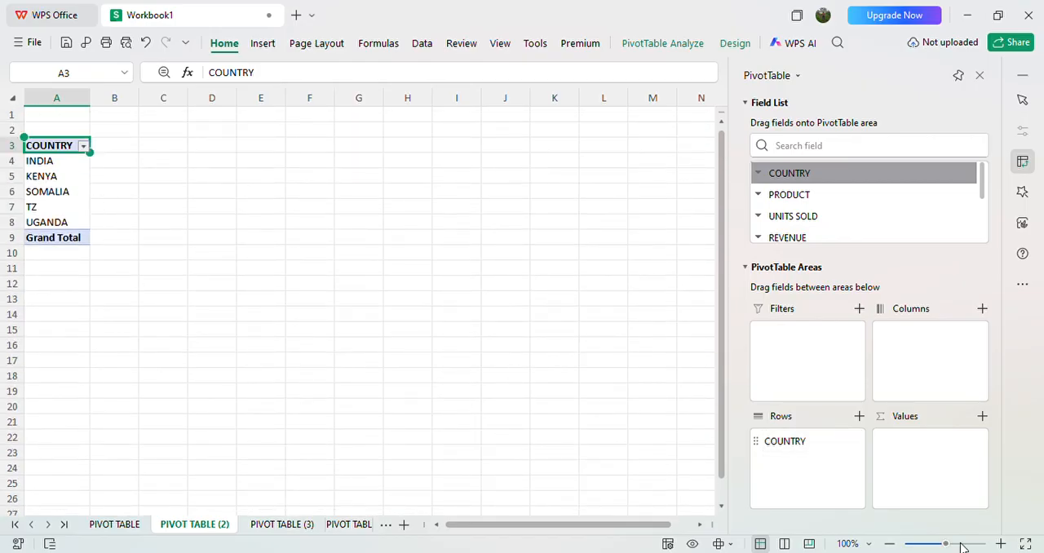
click(1000, 543)
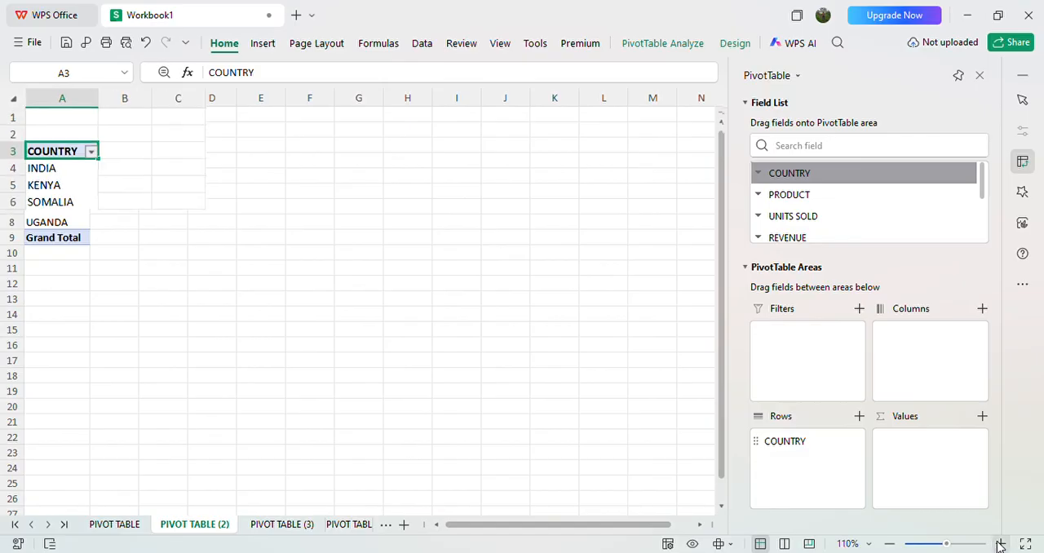
click(1001, 543)
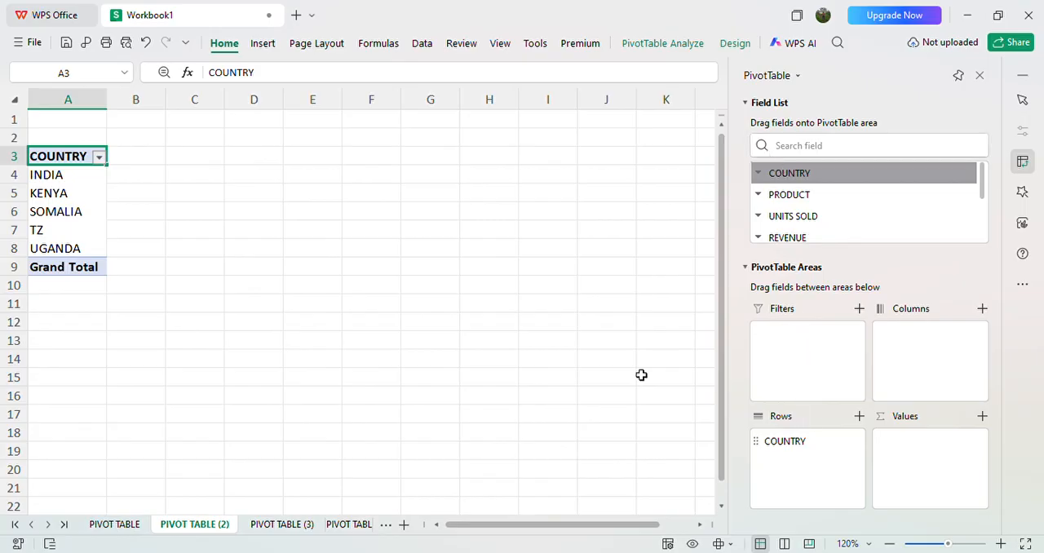
click(812, 236)
scroll(813, 236, down, 1)
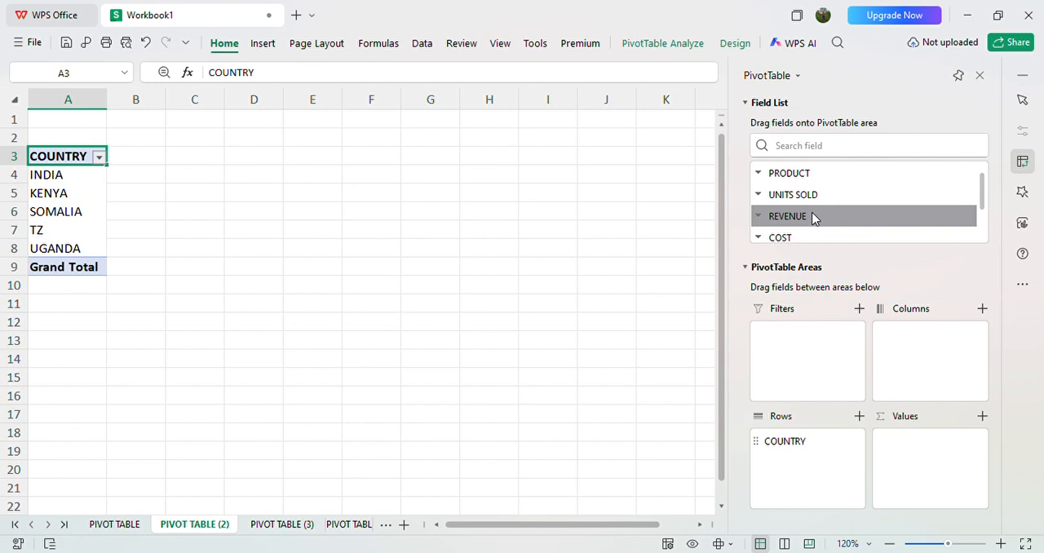
drag(813, 217, 941, 460)
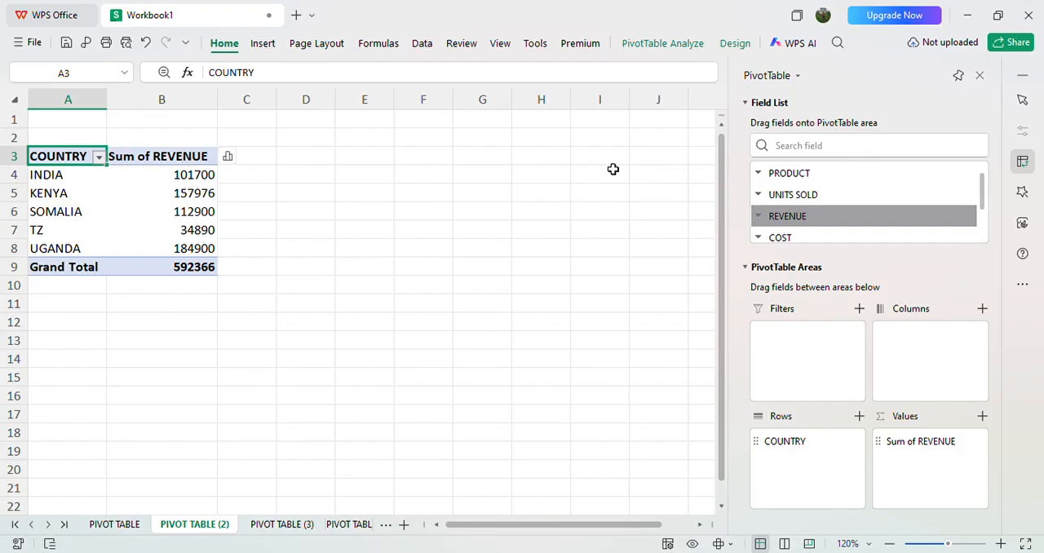
Step: Insert a line pivot chart showing the sum of REVENUE by COUNTRY
click(263, 47)
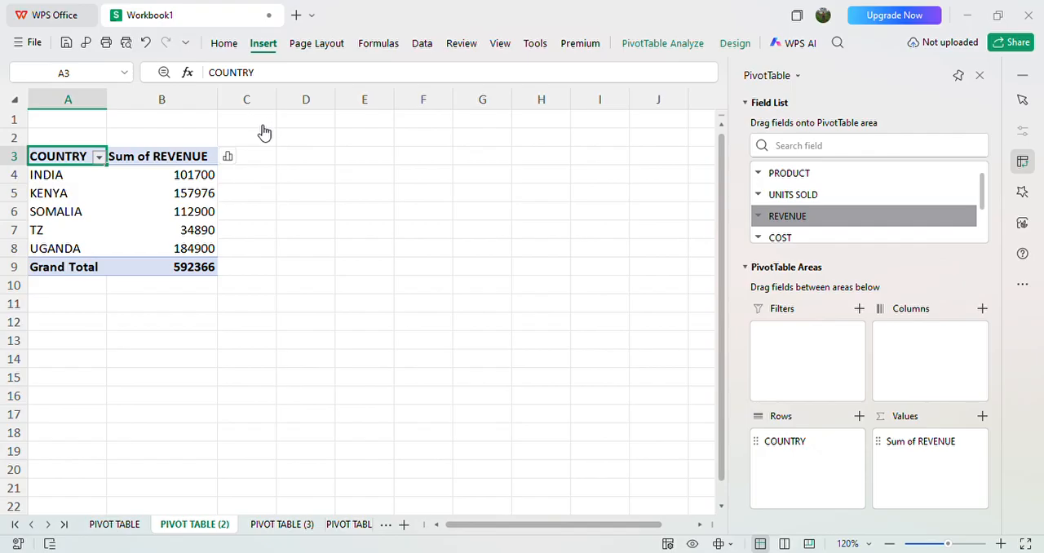
click(372, 131)
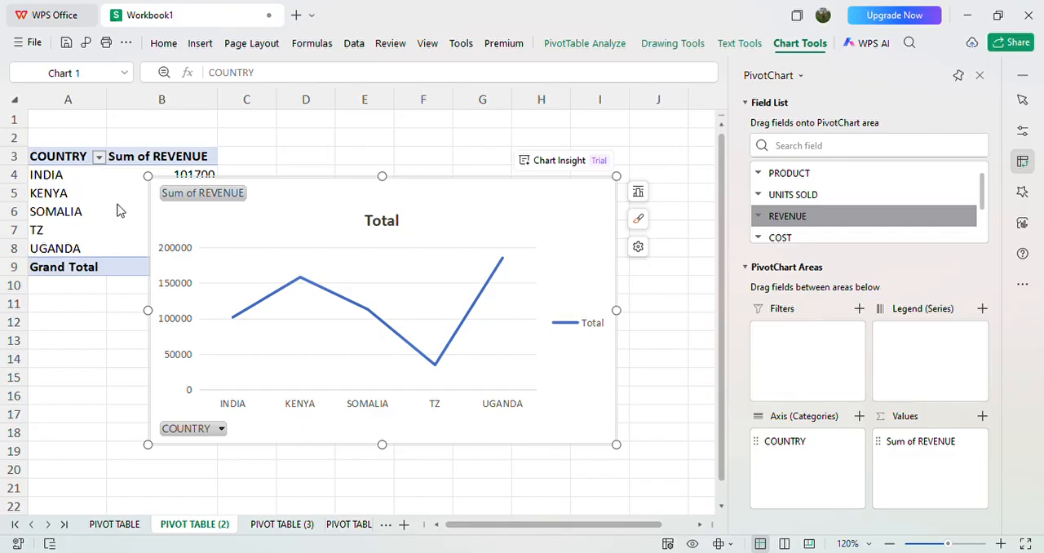
Step: Try to insert REVENUE PER COUNTRY in front of the existing text in the line chart's title
key(Down)
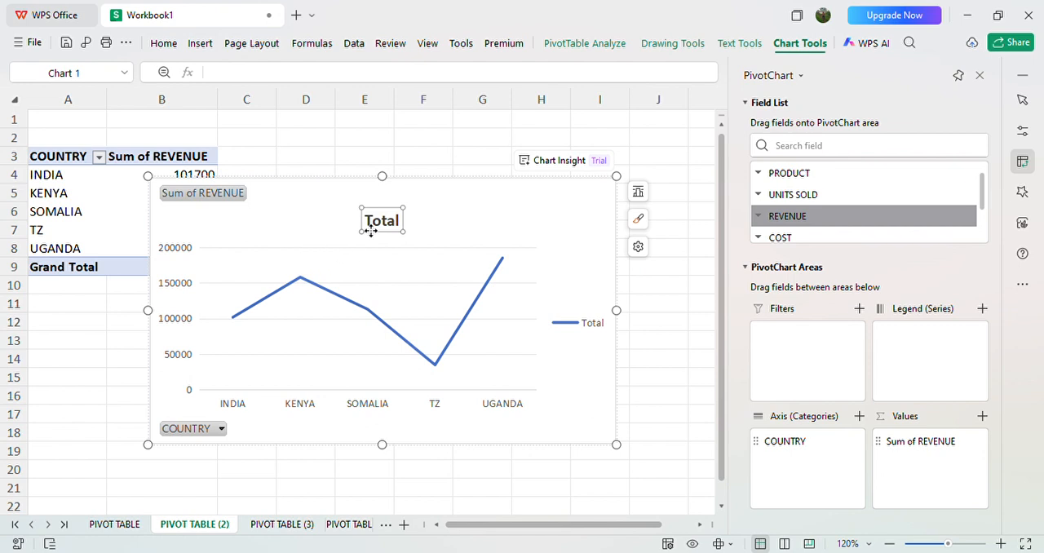
click(373, 230)
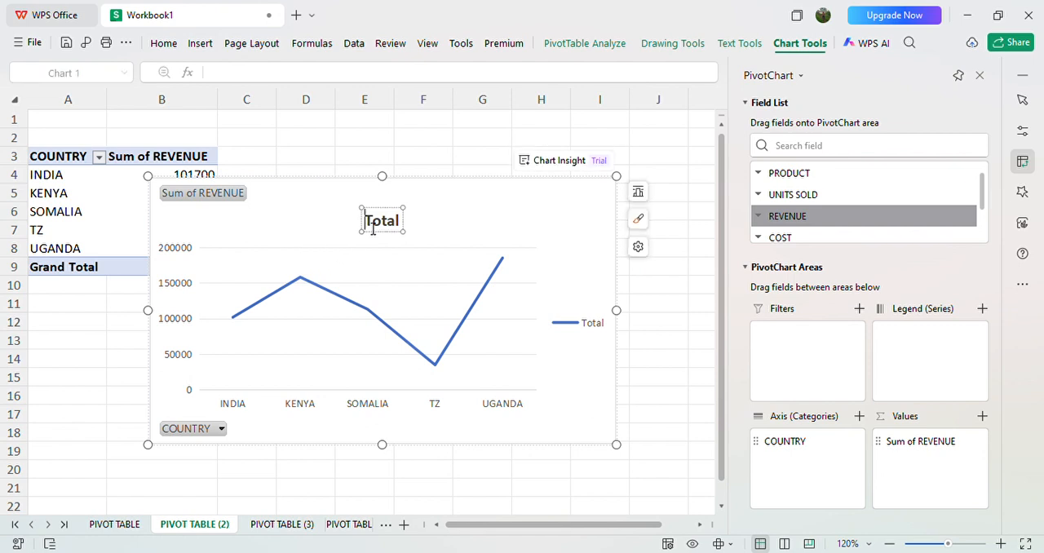
text(RE)
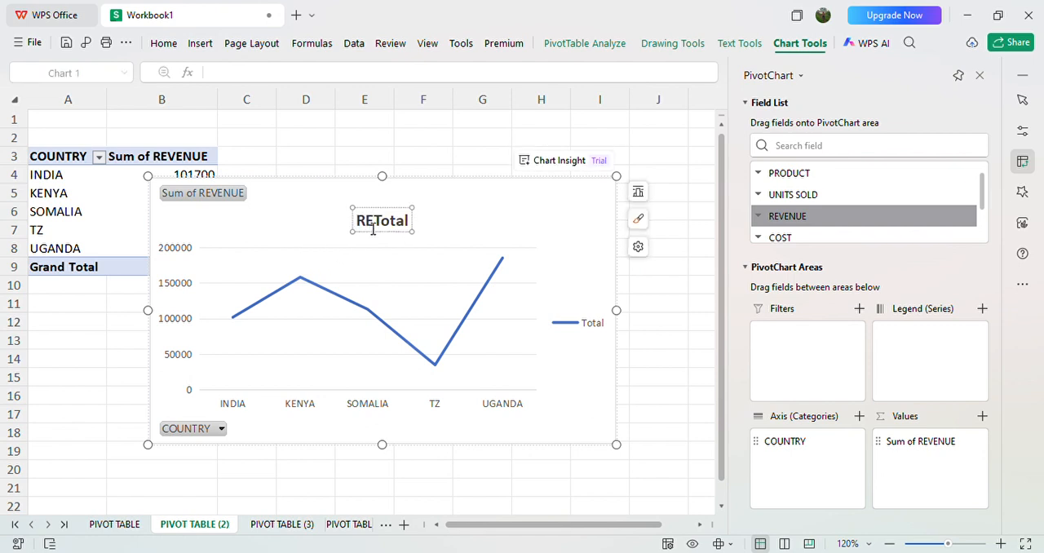
text(VENU)
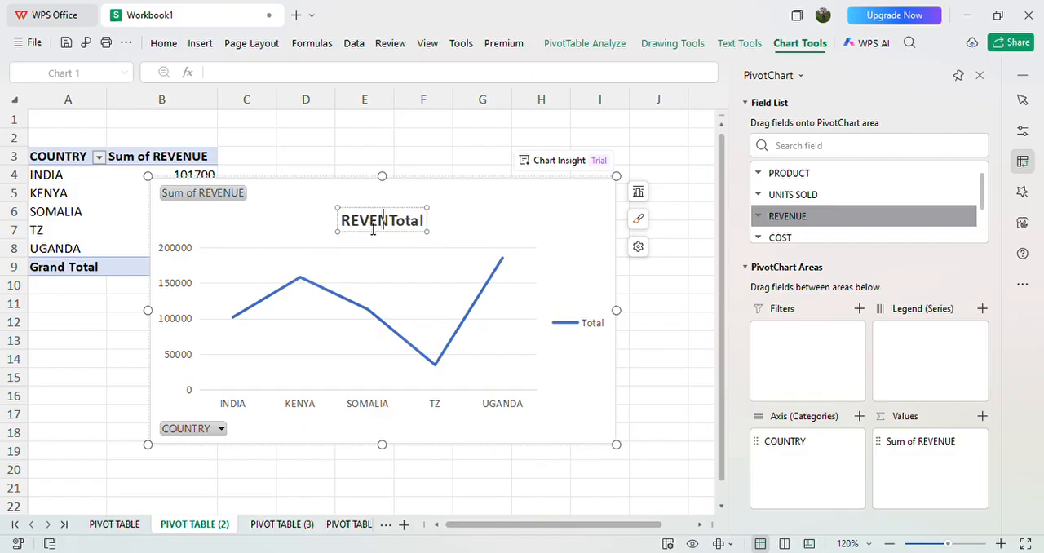
text(E)
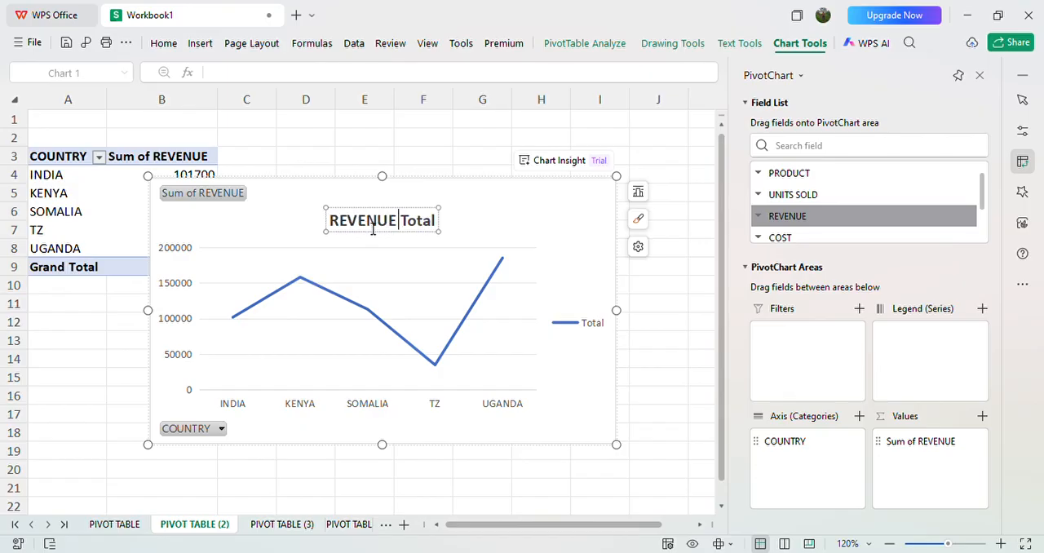
text( PER COUNTRY)
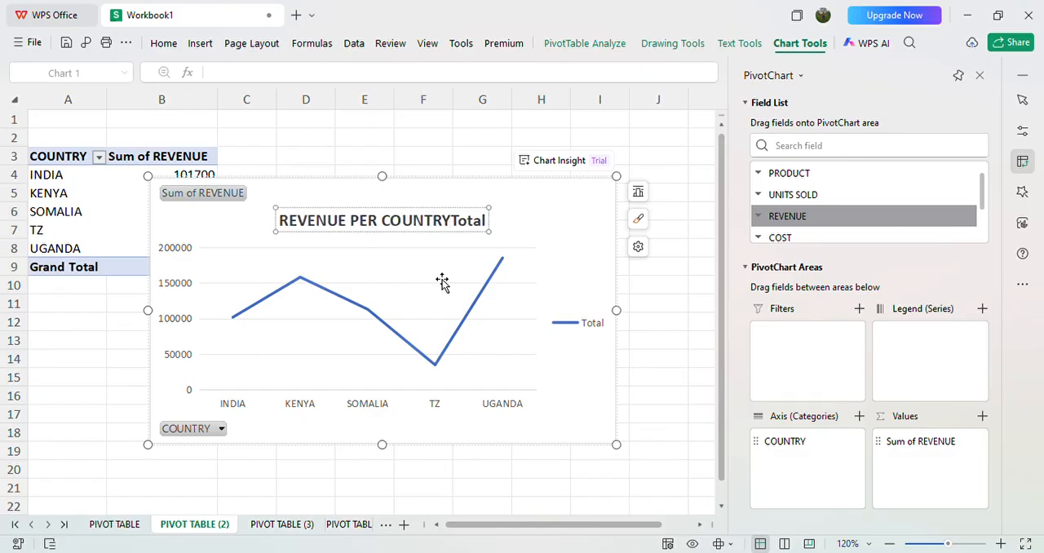
click(494, 225)
key(Delete)
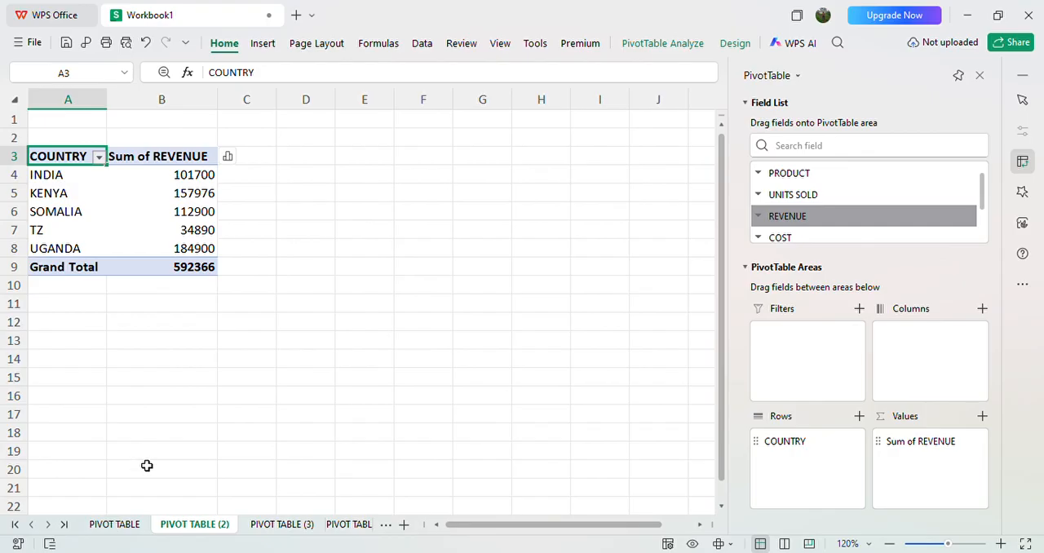
click(167, 43)
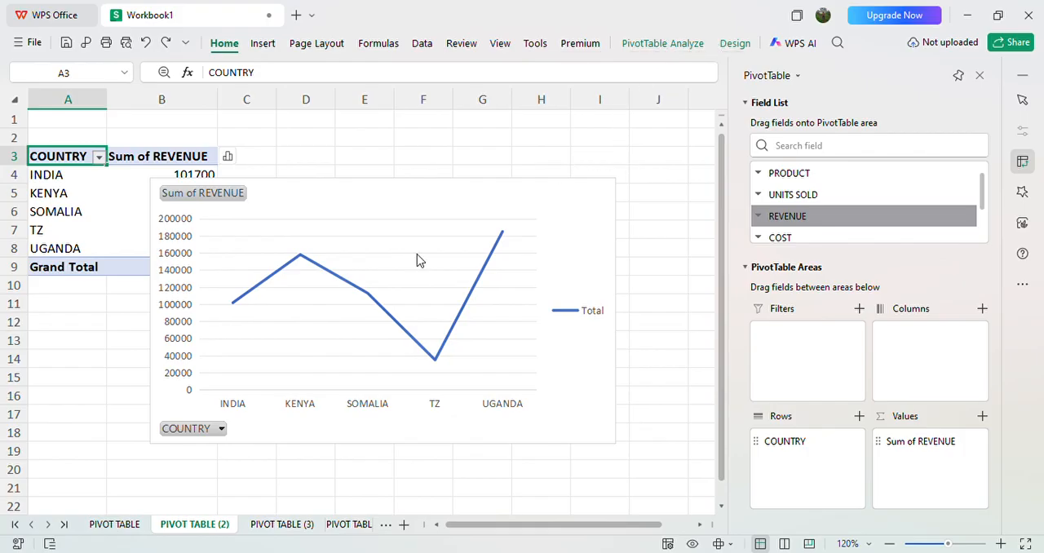
Step: Restore the line chart's title and insert the text REVENUE PER COUNTRY into it
click(253, 211)
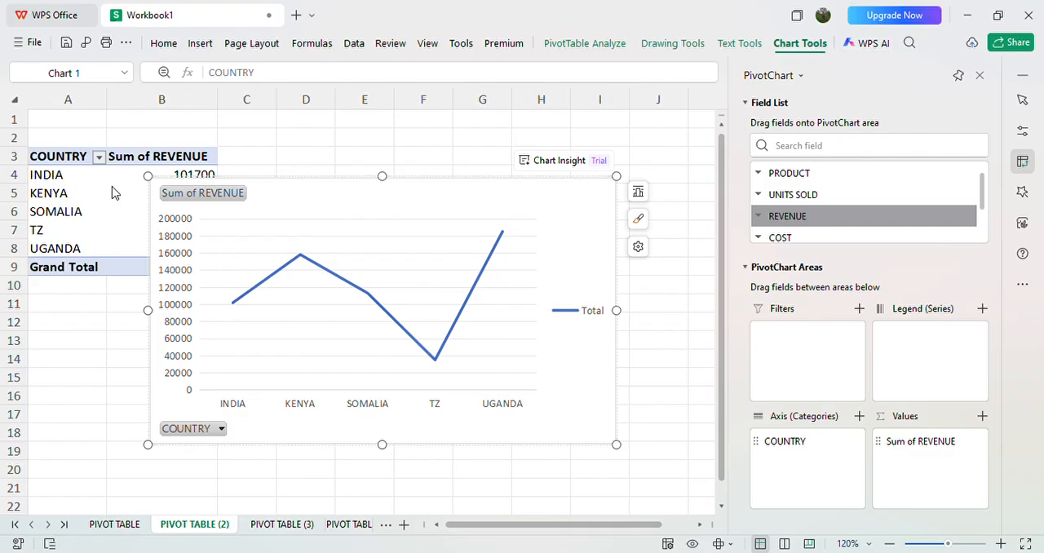
click(211, 241)
click(397, 229)
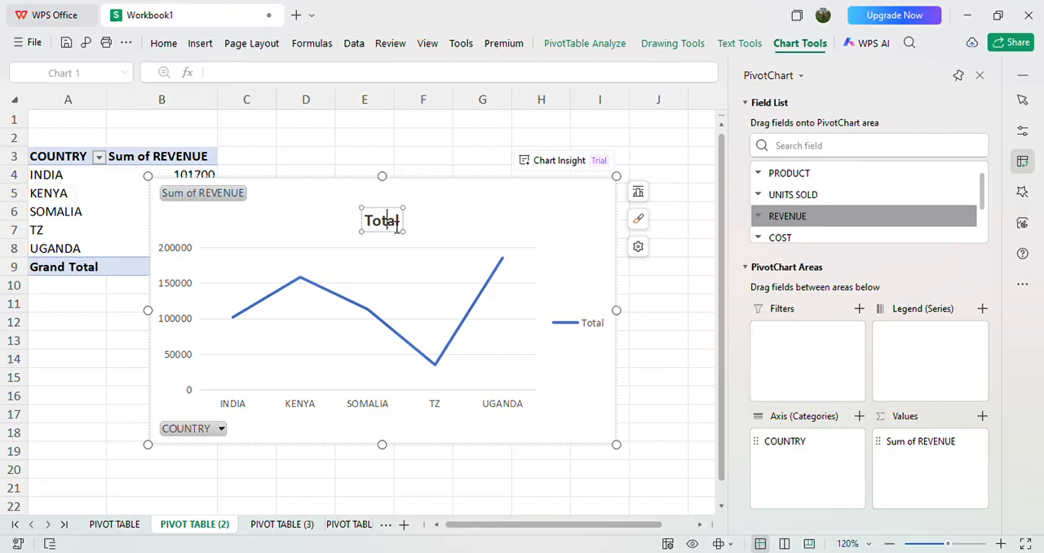
text(REVENUE)
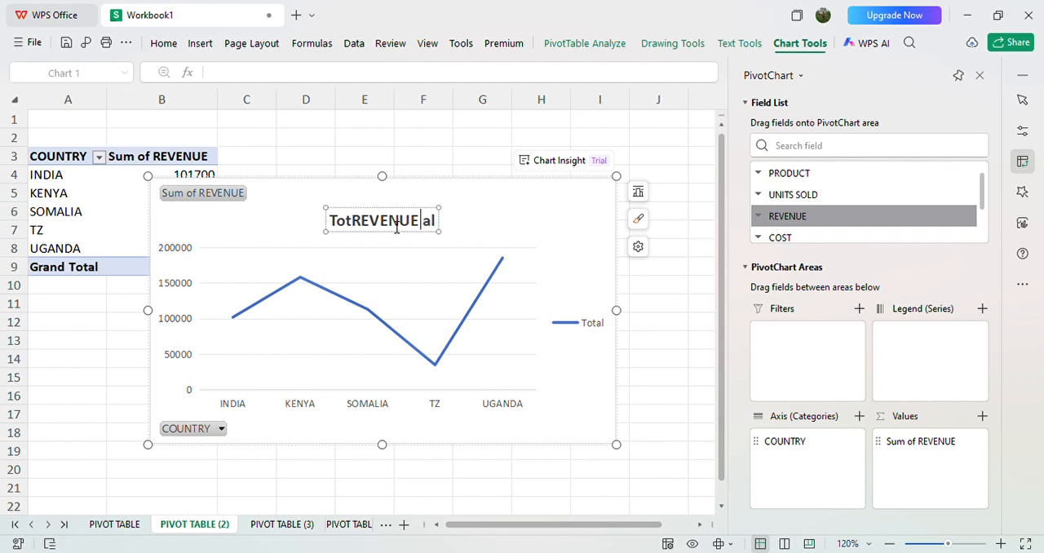
text( P)
text(ER CO)
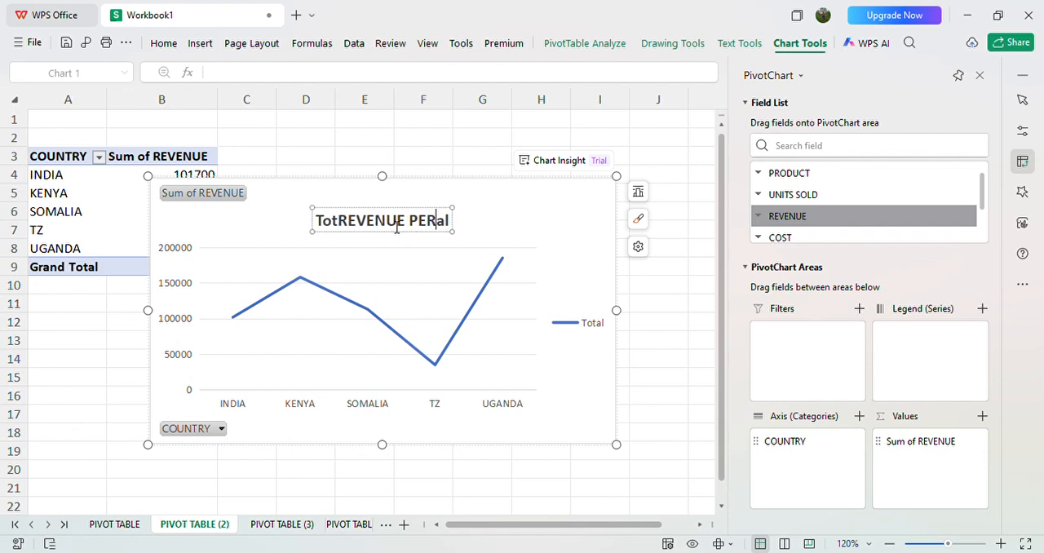
text(UNTR)
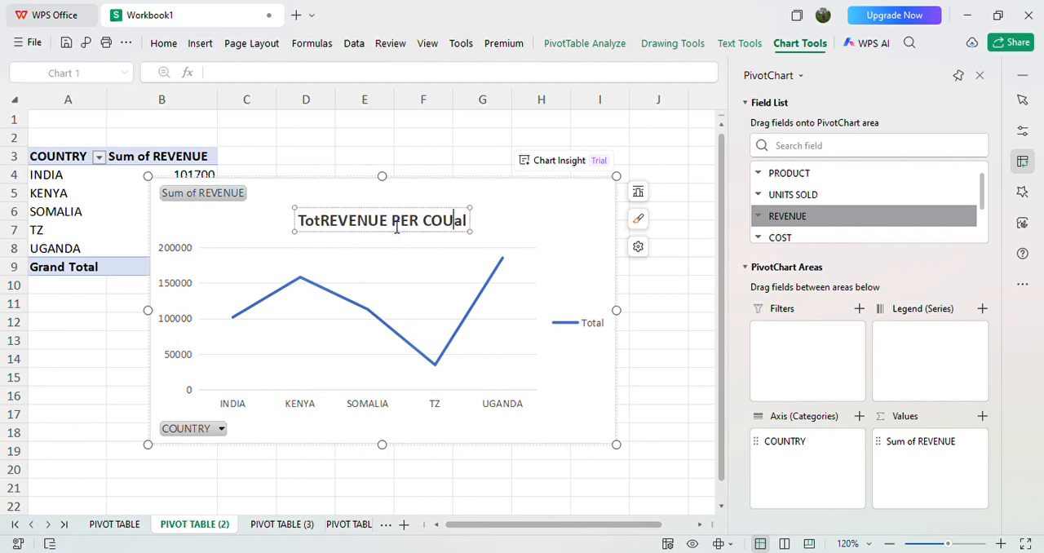
text(Y)
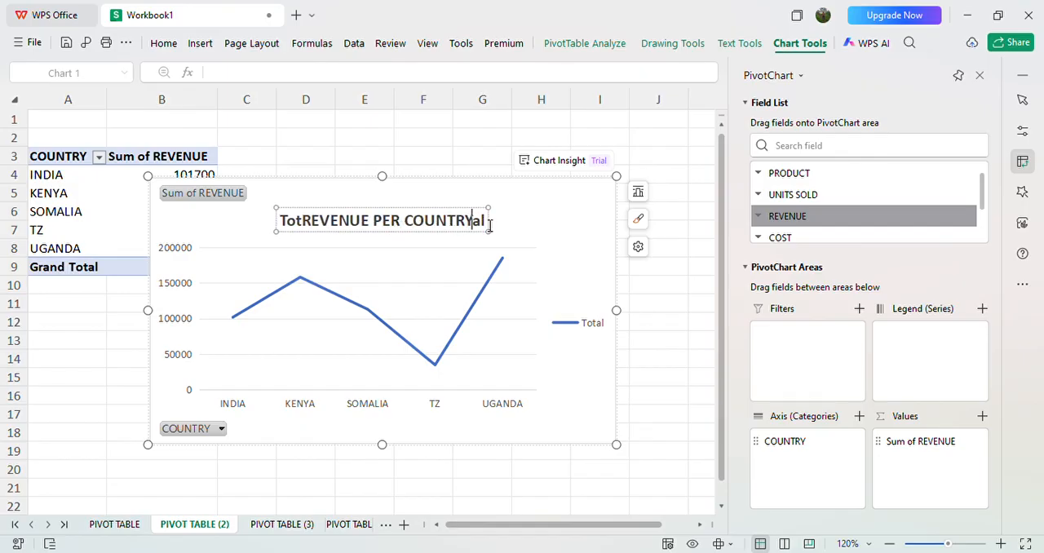
Step: Remove the leftover letters of Total from both ends of the chart title so it reads REVENUE PER COUNTRY
key(Right)
key(Right)
key(BackSpace)
key(BackSpace)
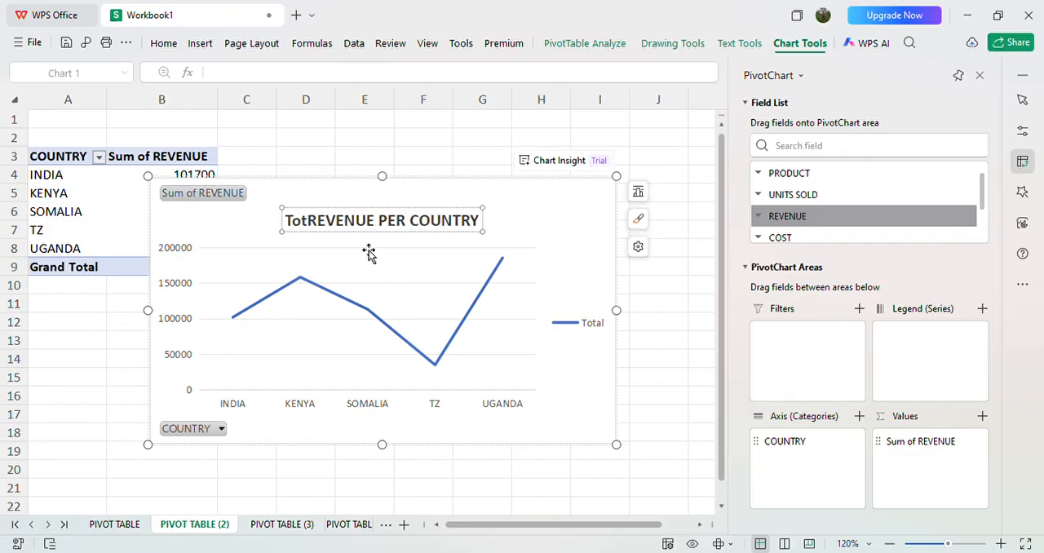
click(313, 226)
key(BackSpace)
key(BackSpace)
key(BackSpace)
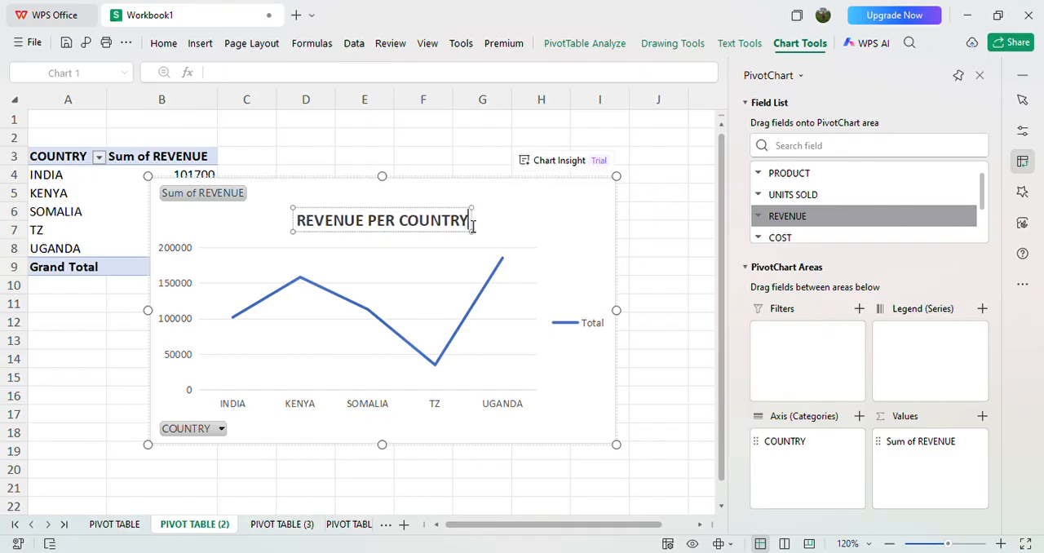
Step: Colour the REVENUE PER COUNTRY chart title red and remove the field buttons from the chart
drag(473, 222, 298, 249)
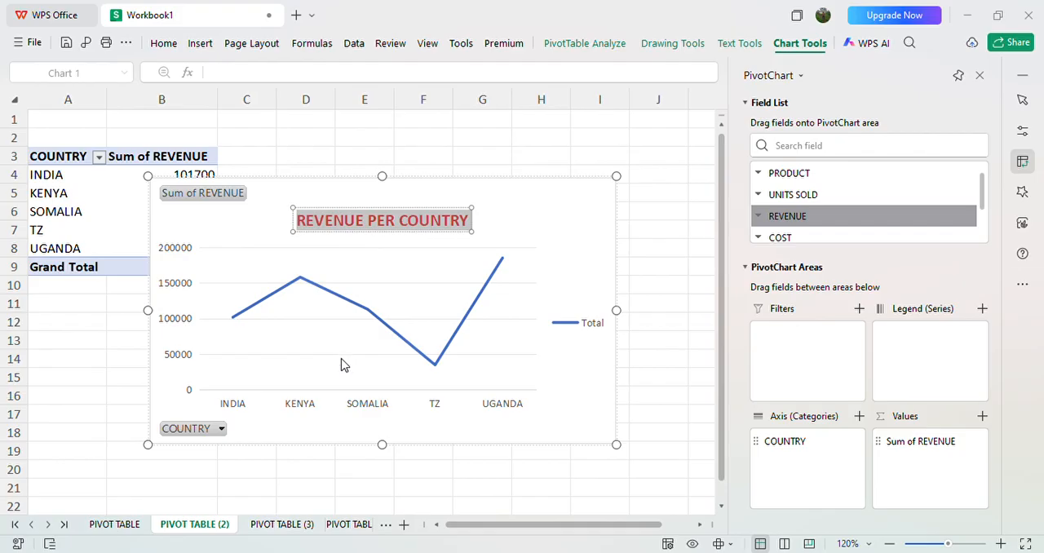
click(332, 284)
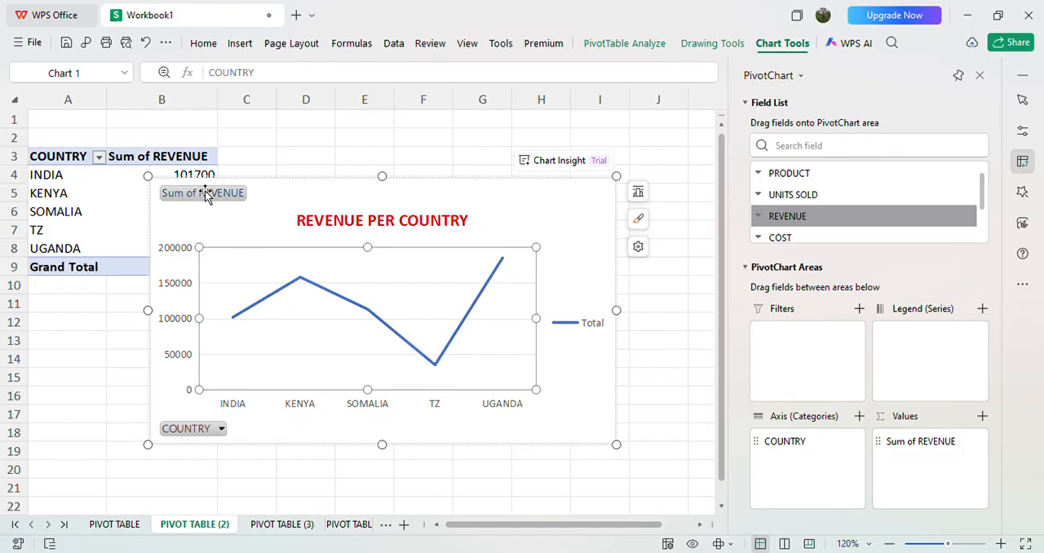
click(203, 193)
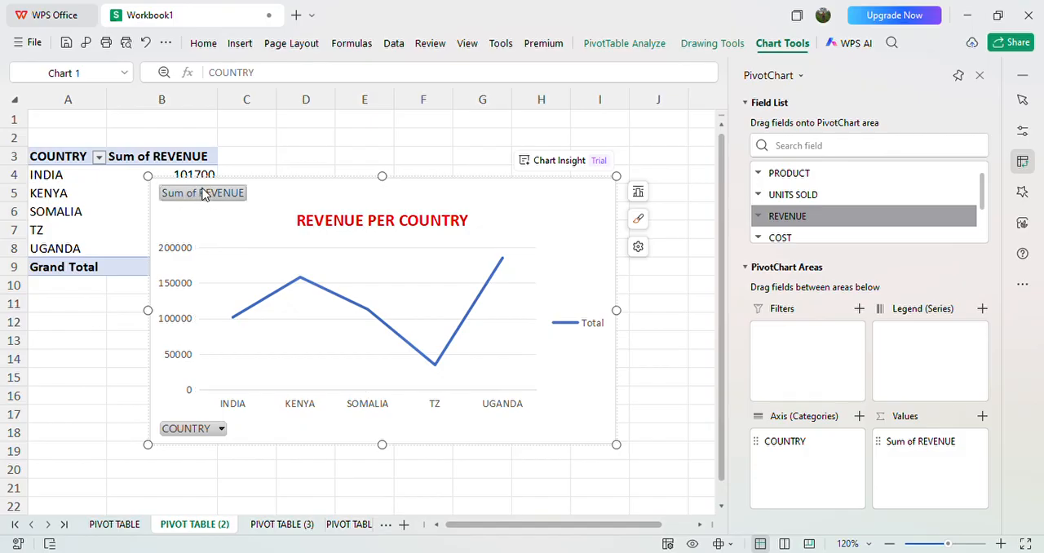
drag(204, 193, 196, 202)
click(196, 203)
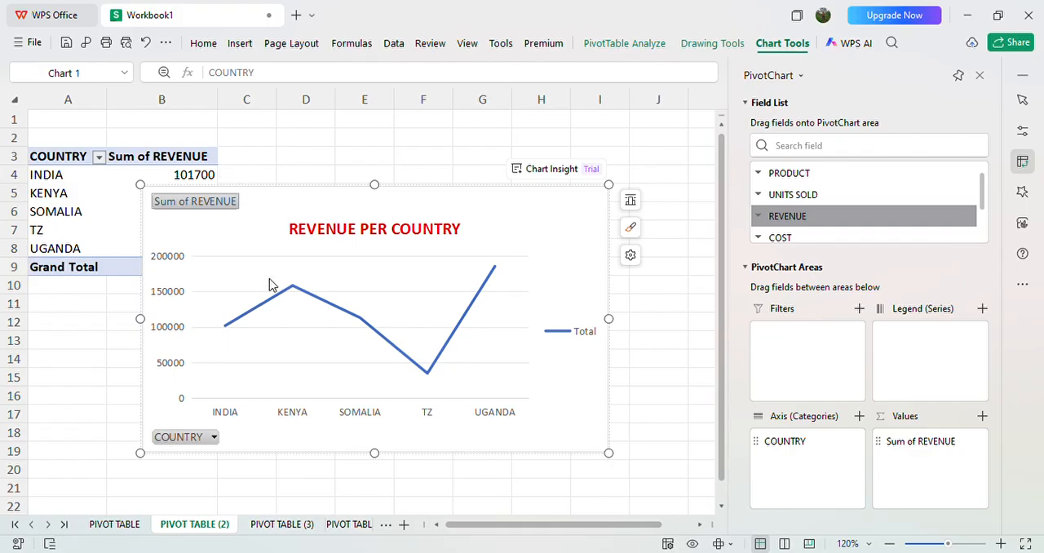
key(Delete)
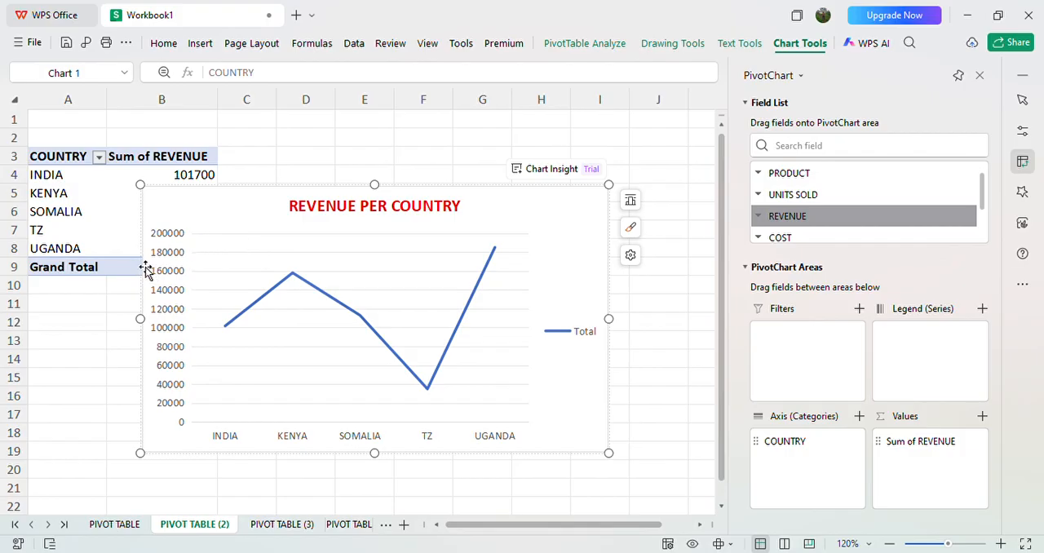
Step: Move the REVENUE PER COUNTRY chart beside the pivot table so it no longer covers the table's values
click(206, 254)
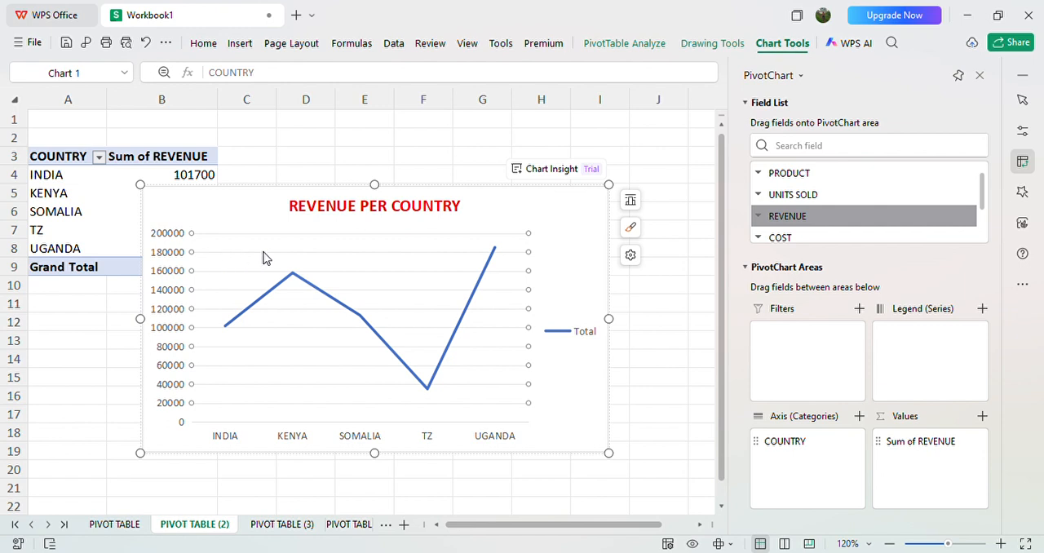
click(147, 291)
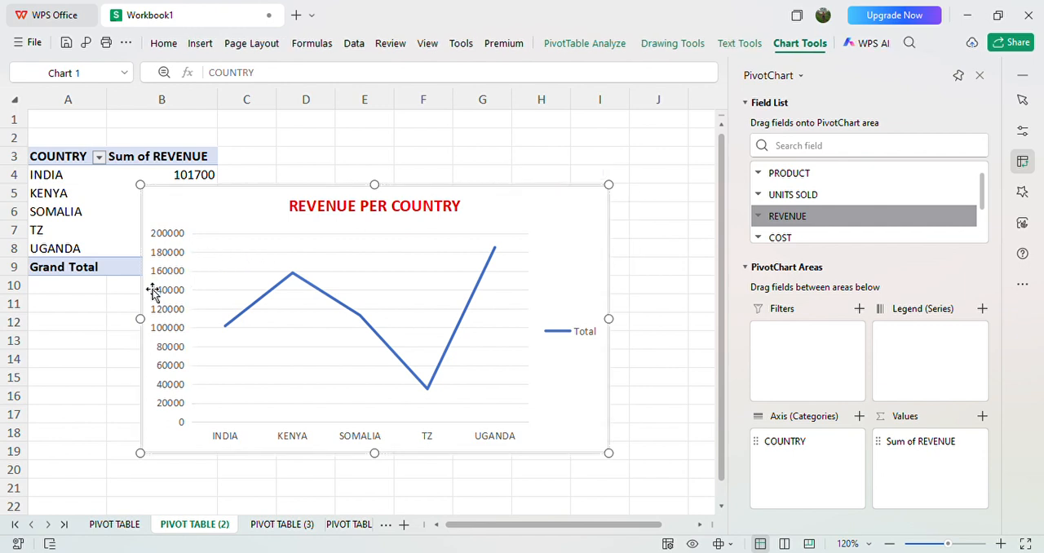
drag(146, 292, 224, 283)
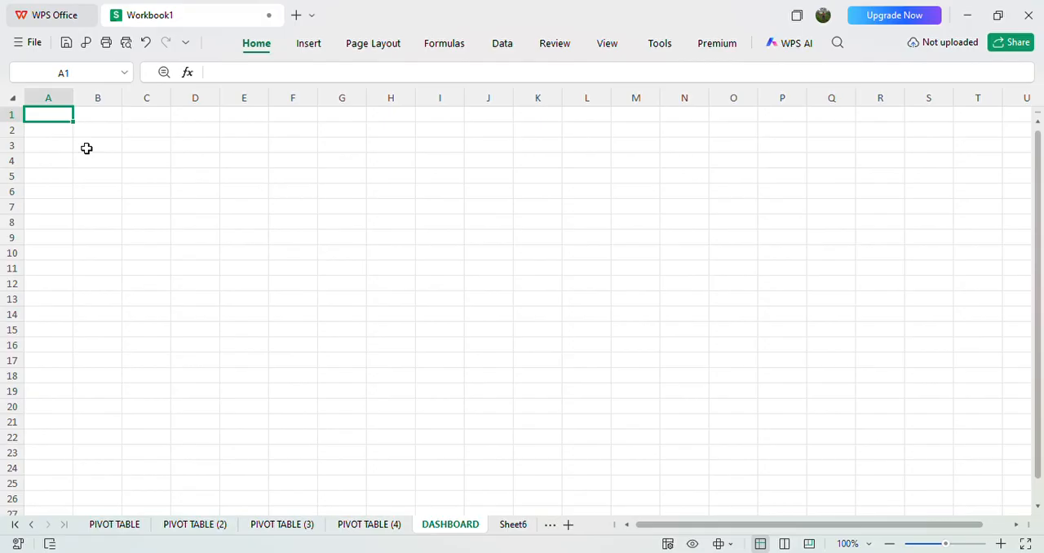
Step: Copy the REVENUE PER COUNTRY chart onto the DASHBOARD sheet at cell A1
key(ctrl+v)
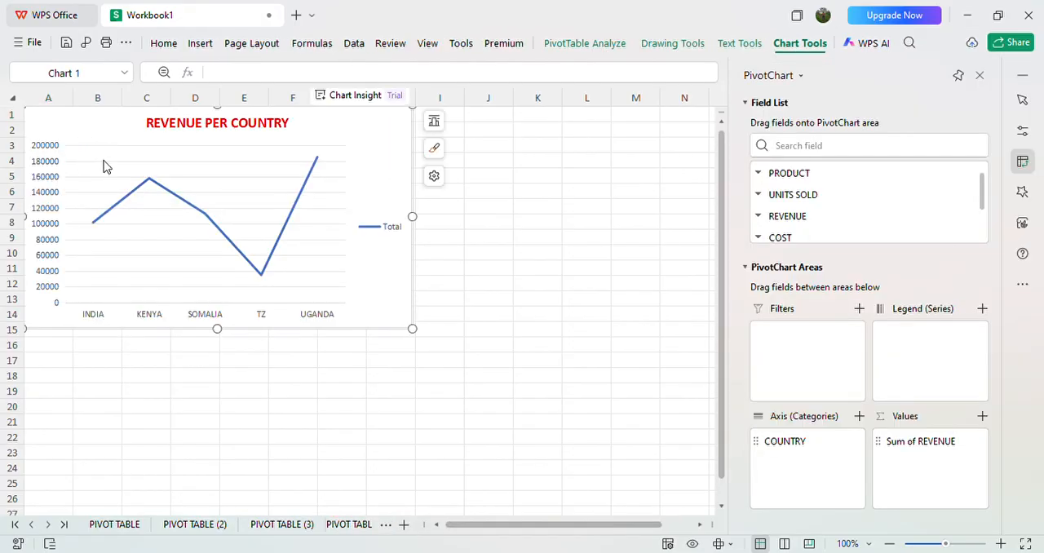
click(185, 413)
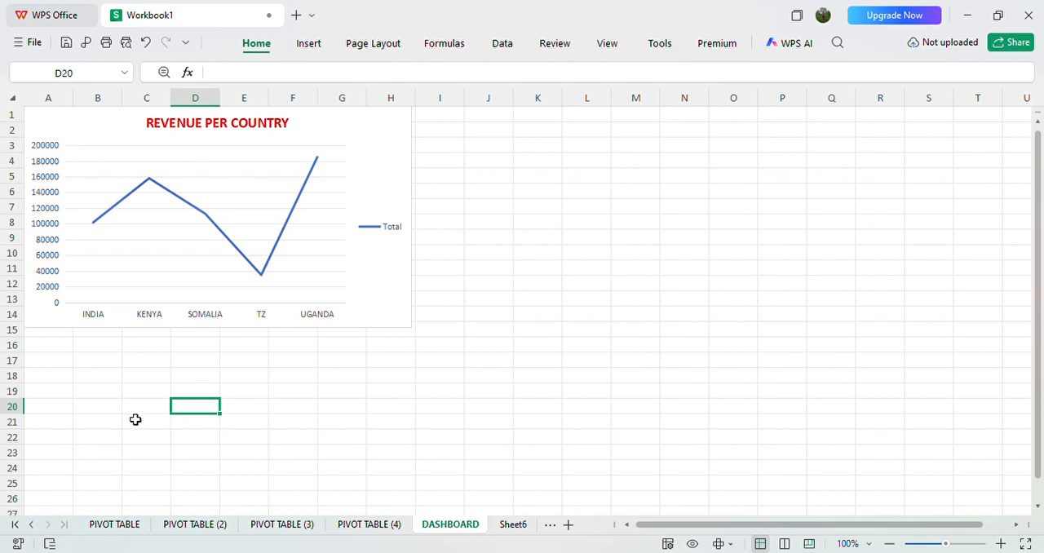
Step: Place the COUNTRY field in the rows of the pivot table on the PIVOT TABLE (3) sheet
click(140, 528)
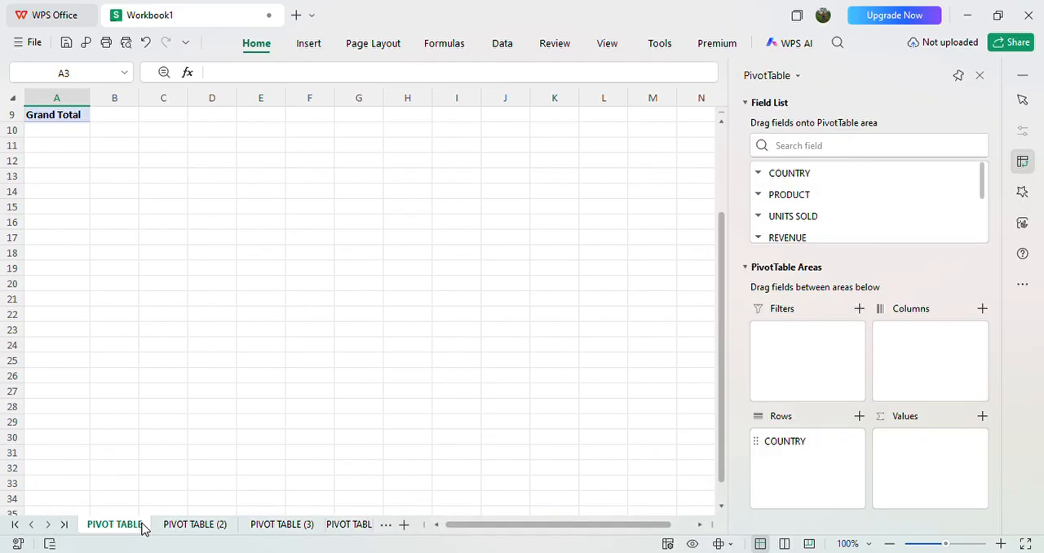
click(176, 527)
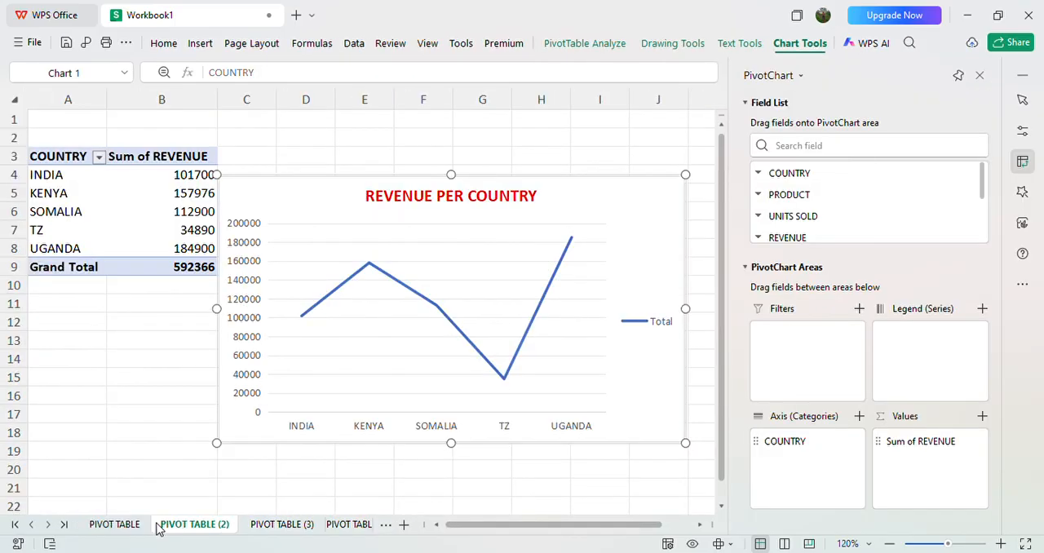
click(124, 524)
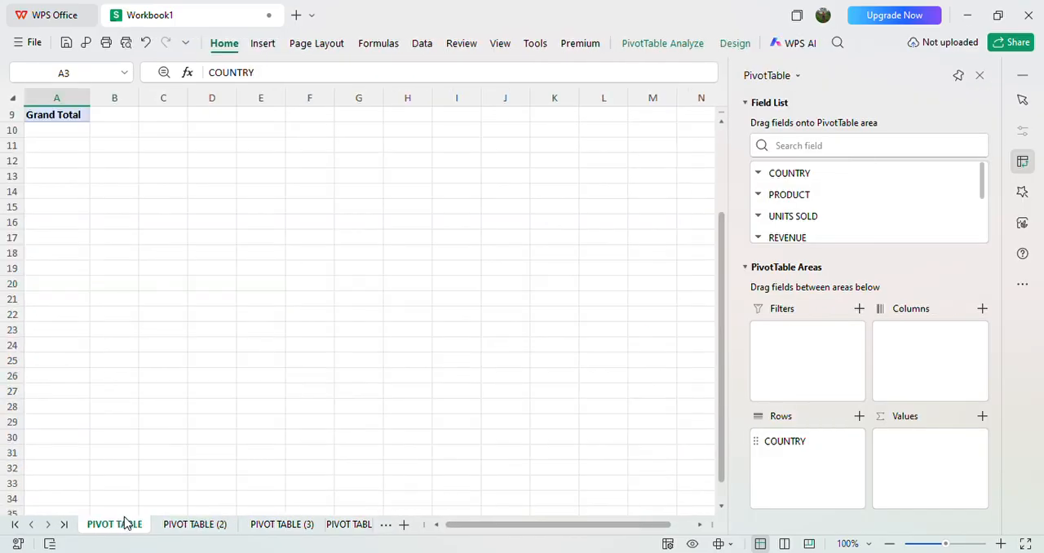
click(293, 527)
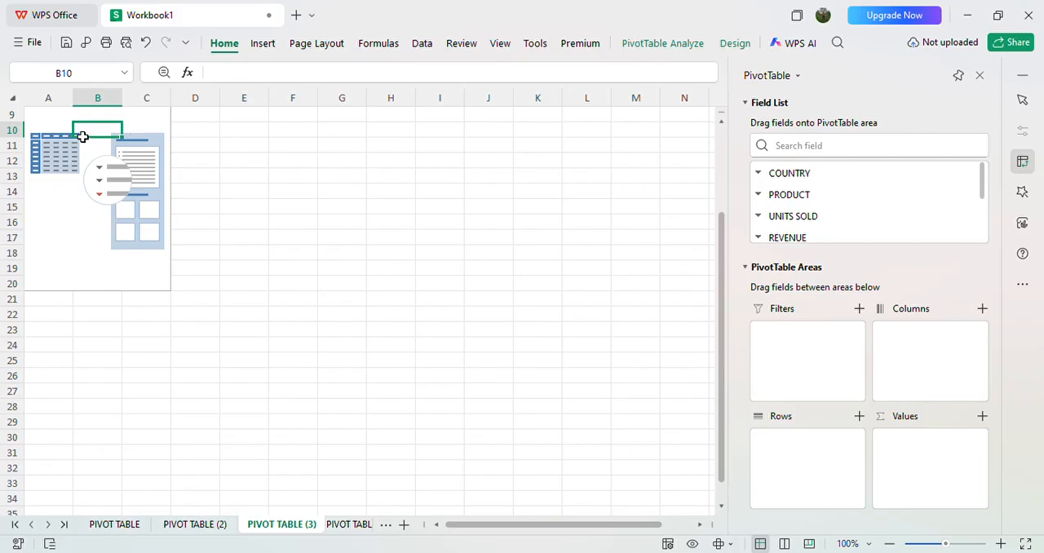
click(792, 167)
drag(792, 171, 797, 447)
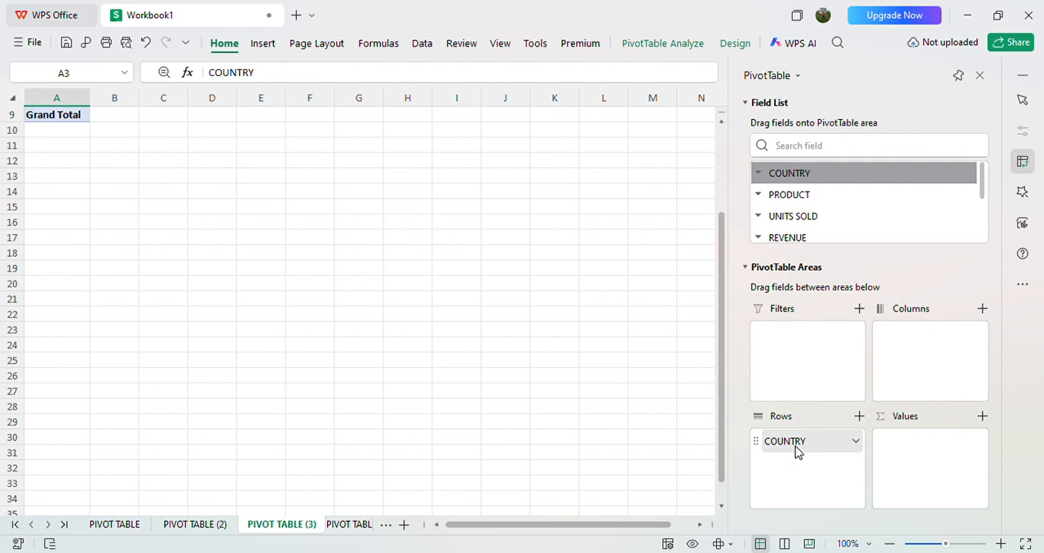
scroll(369, 310, up, 3)
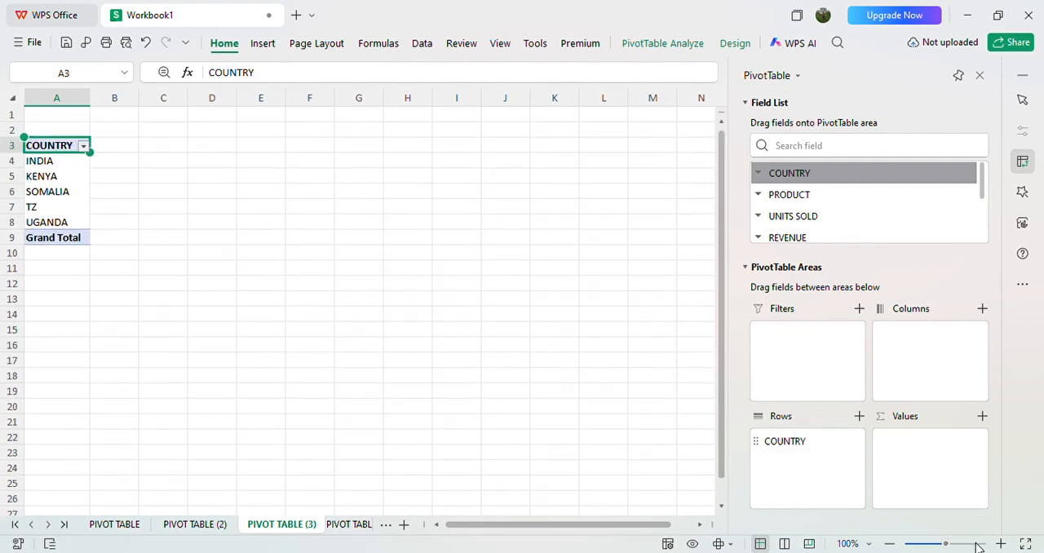
click(1001, 544)
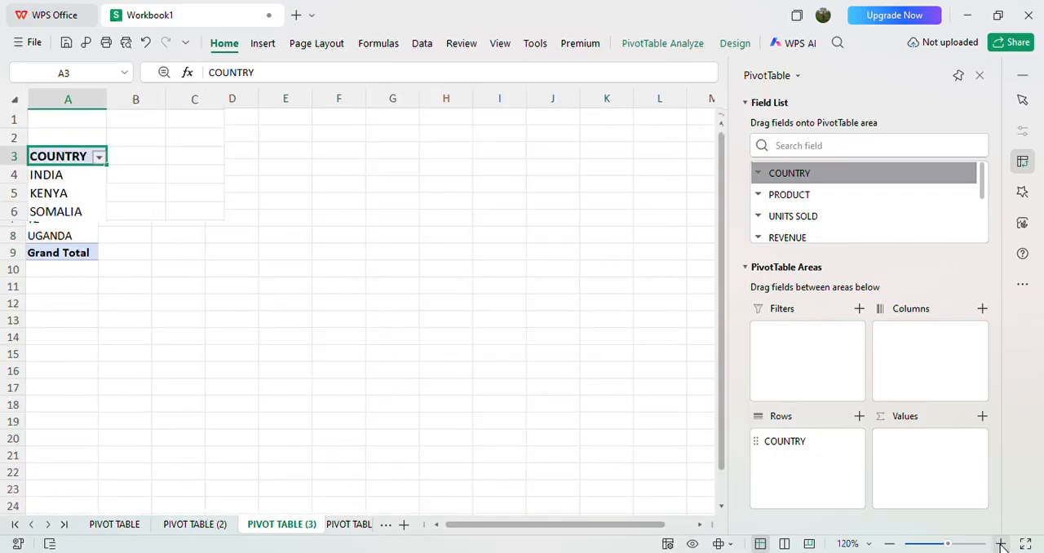
click(1001, 544)
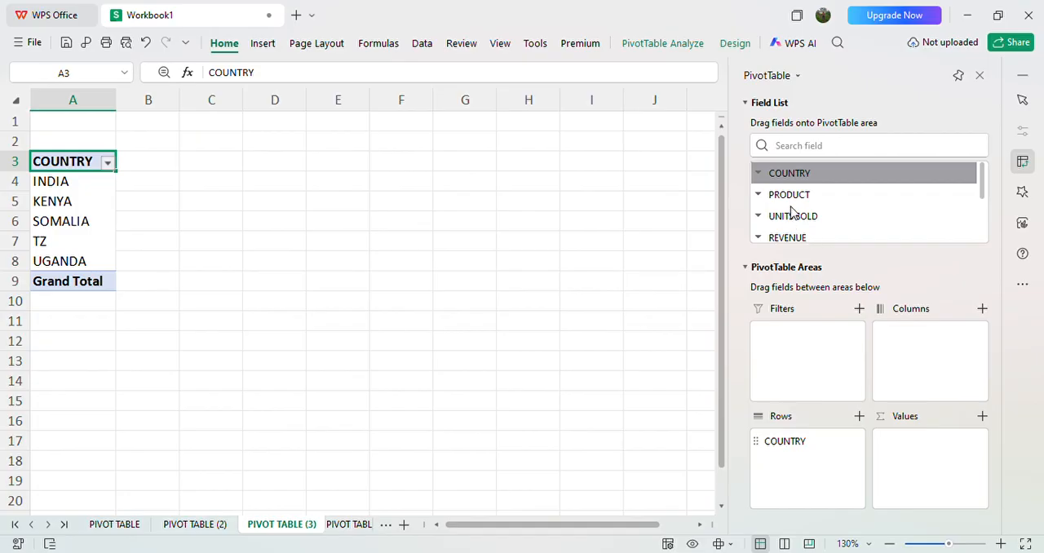
Step: Add the PROFIT field to the values of the pivot table on the PIVOT TABLE (3) sheet
scroll(983, 216, down, 3)
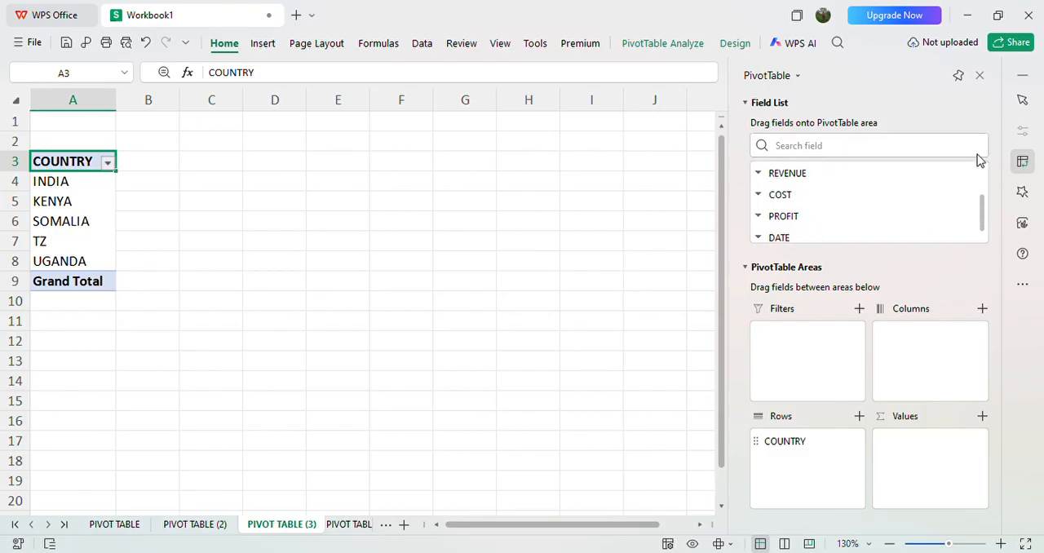
scroll(984, 179, up, 3)
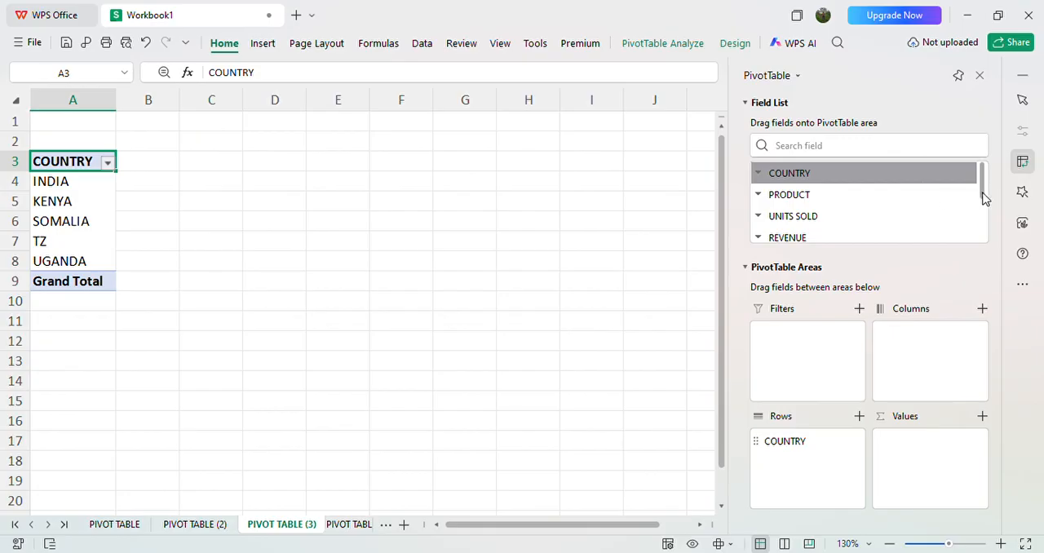
scroll(983, 207, down, 3)
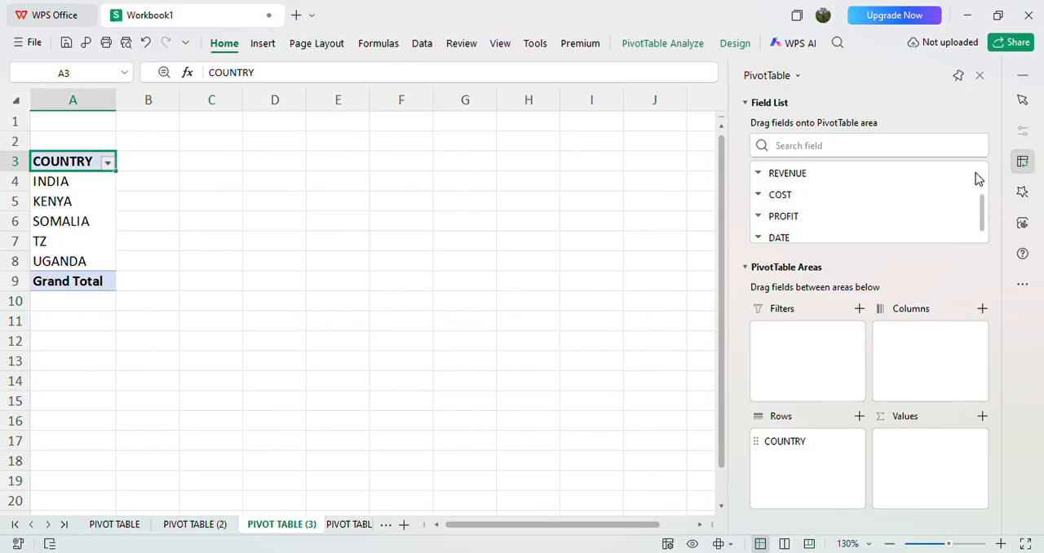
scroll(985, 176, up, 3)
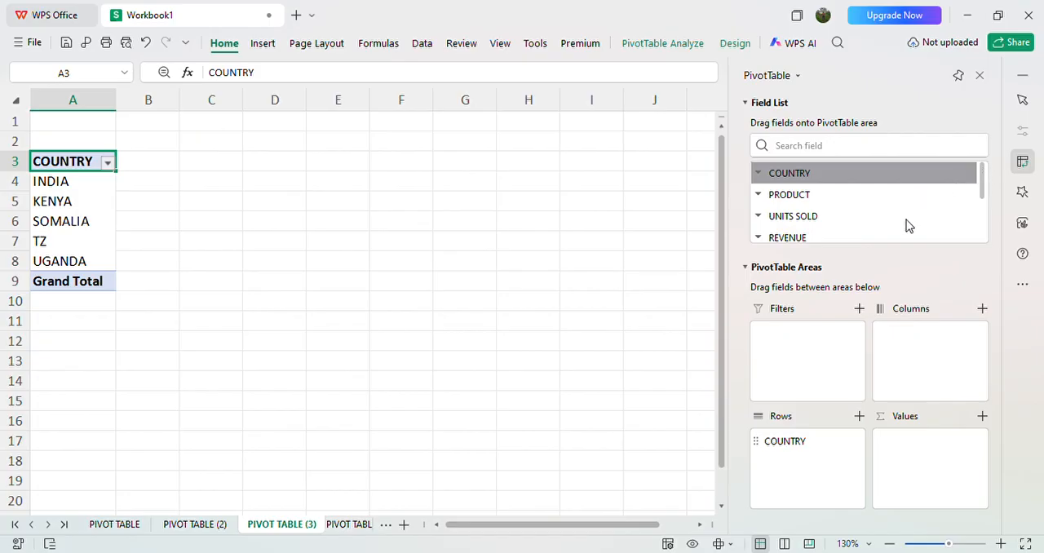
scroll(933, 229, down, 3)
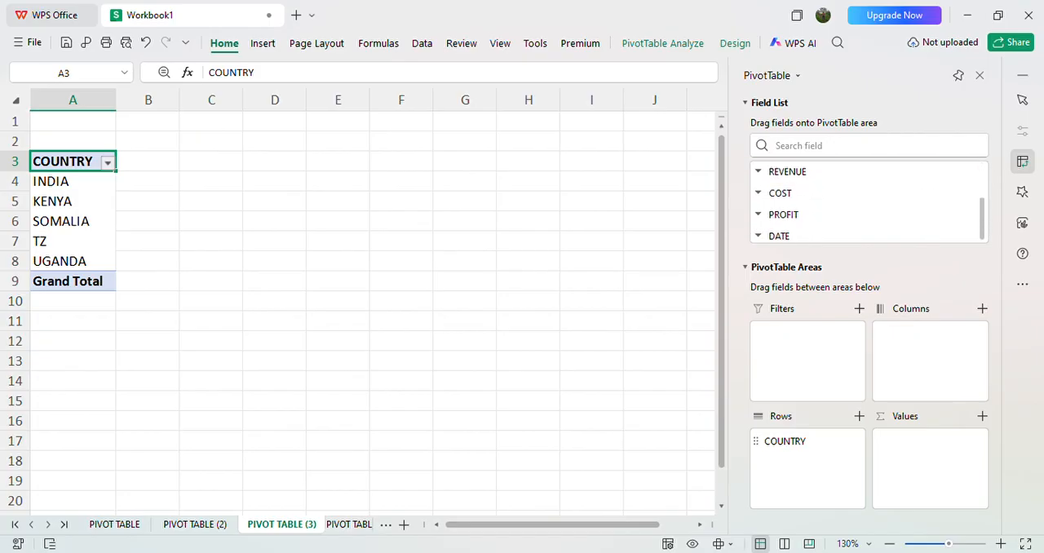
scroll(864, 202, up, 3)
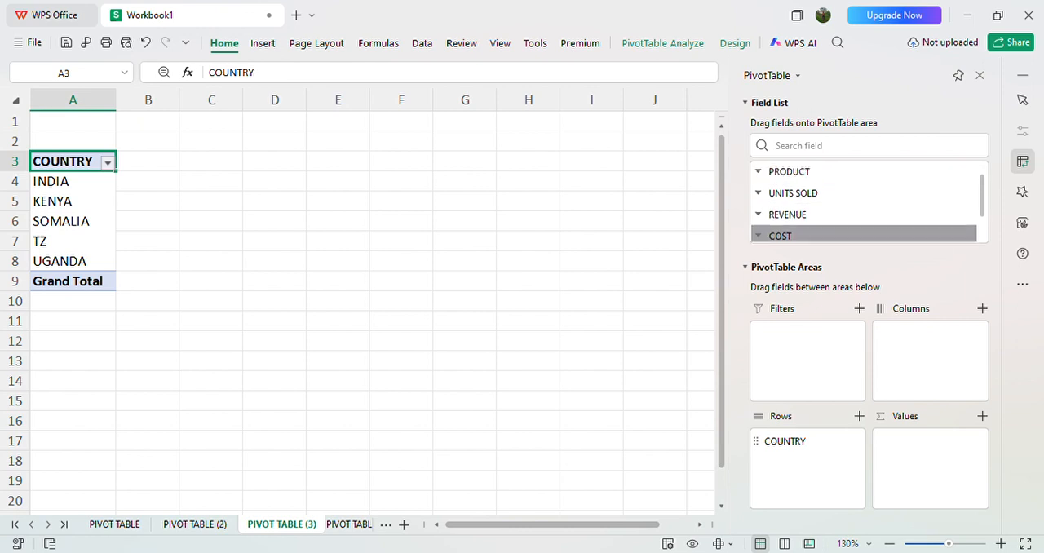
scroll(865, 214, up, 2)
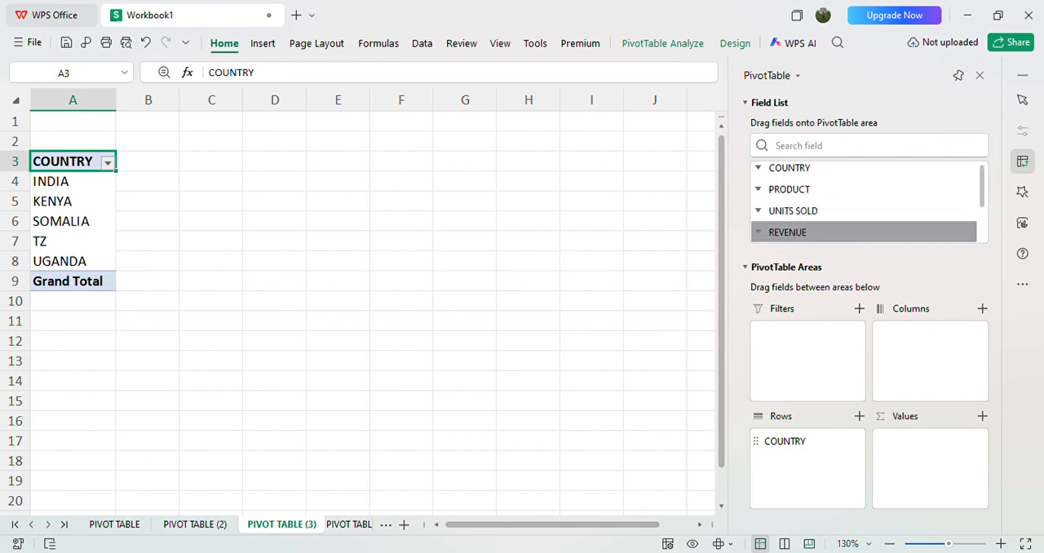
scroll(865, 204, down, 1)
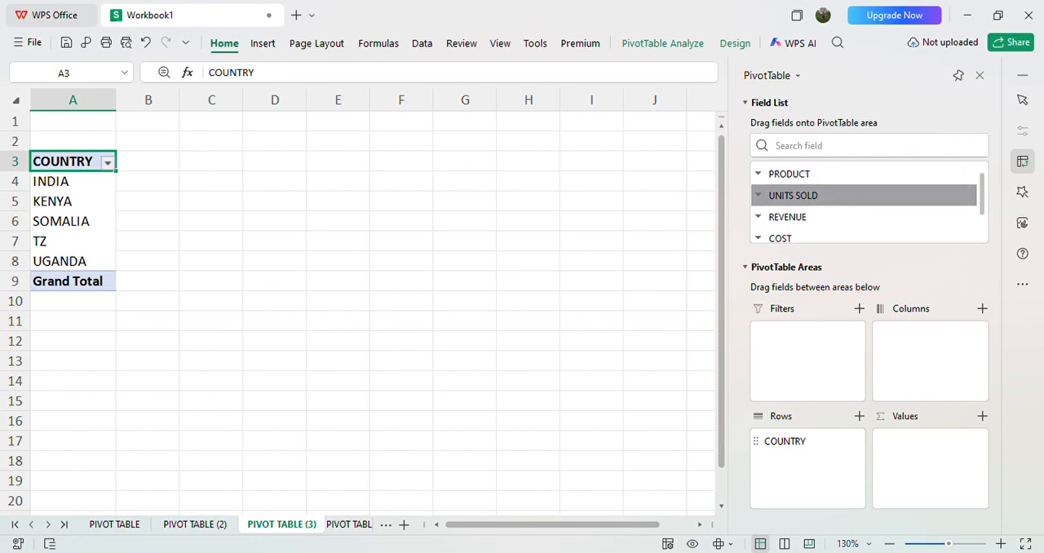
scroll(865, 195, down, 2)
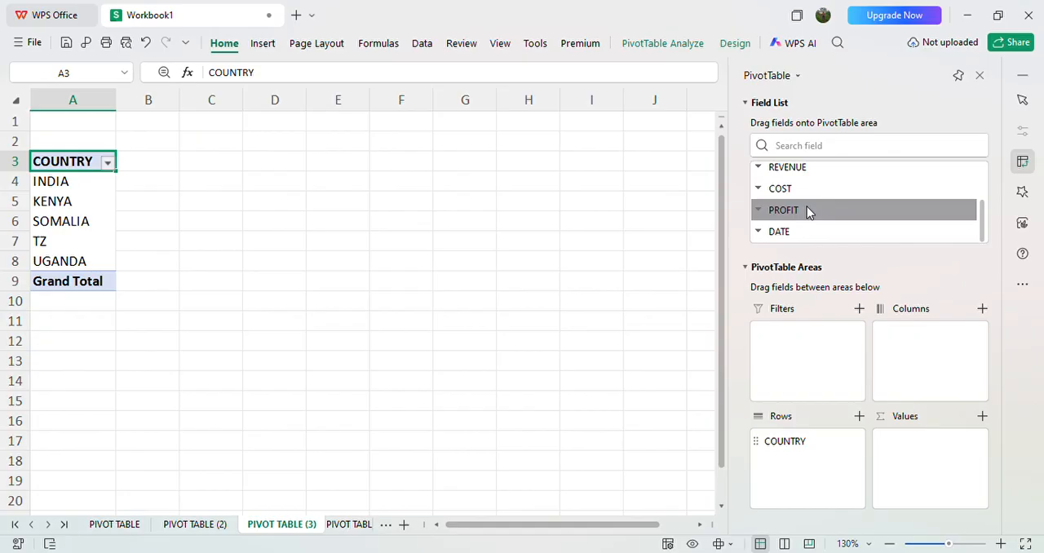
drag(810, 213, 933, 465)
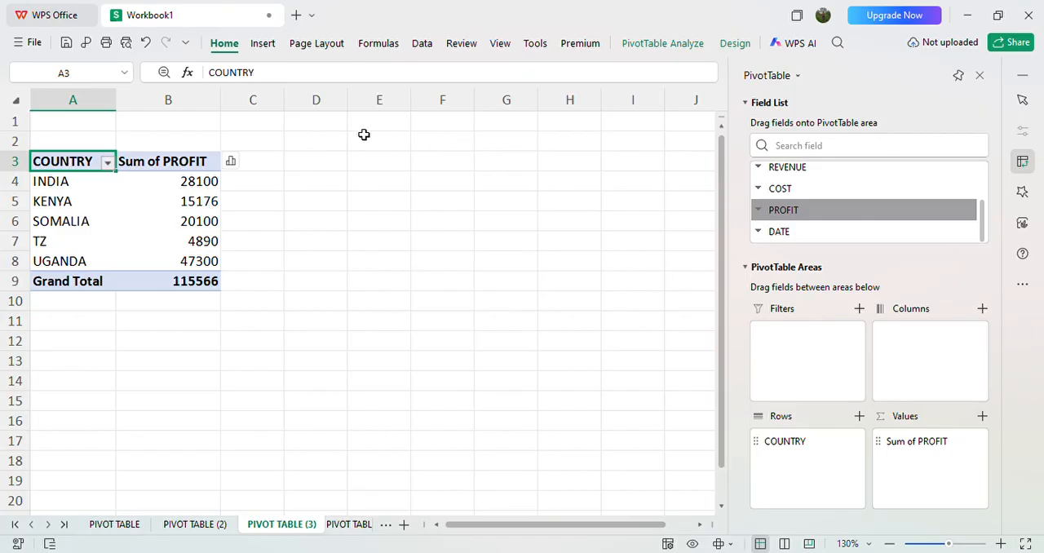
Step: Insert a column pivot chart showing the sum of profit for each country
click(275, 48)
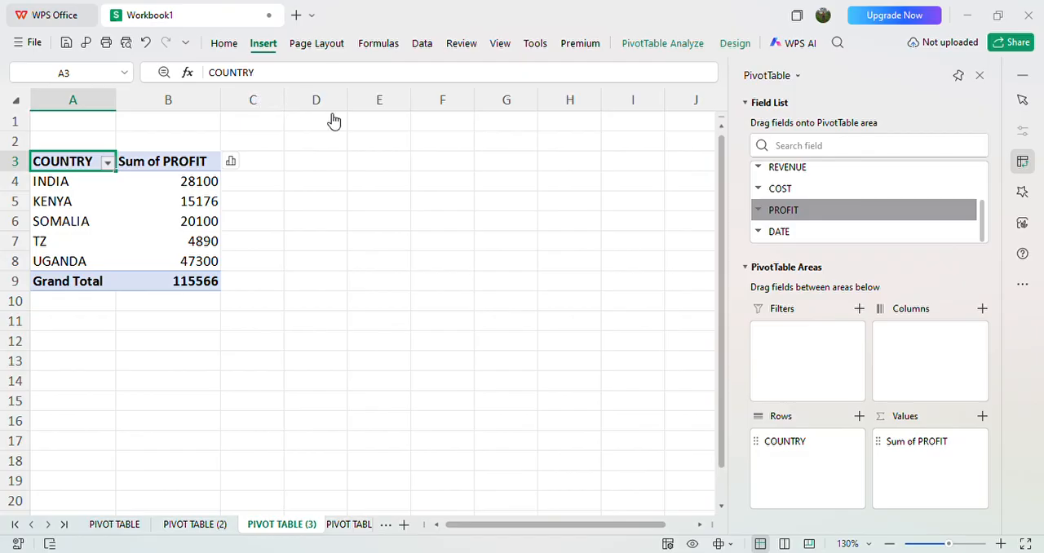
click(359, 132)
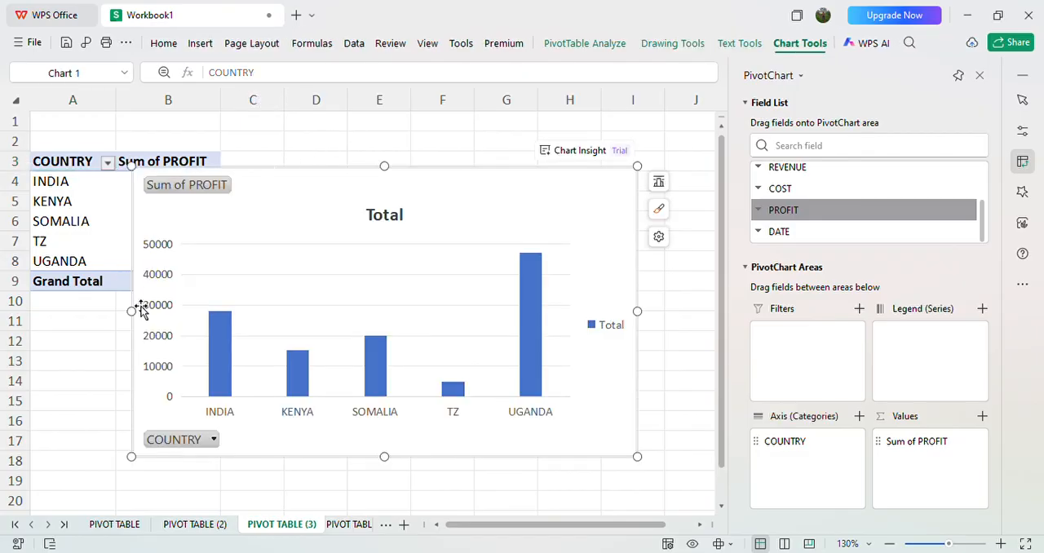
click(390, 223)
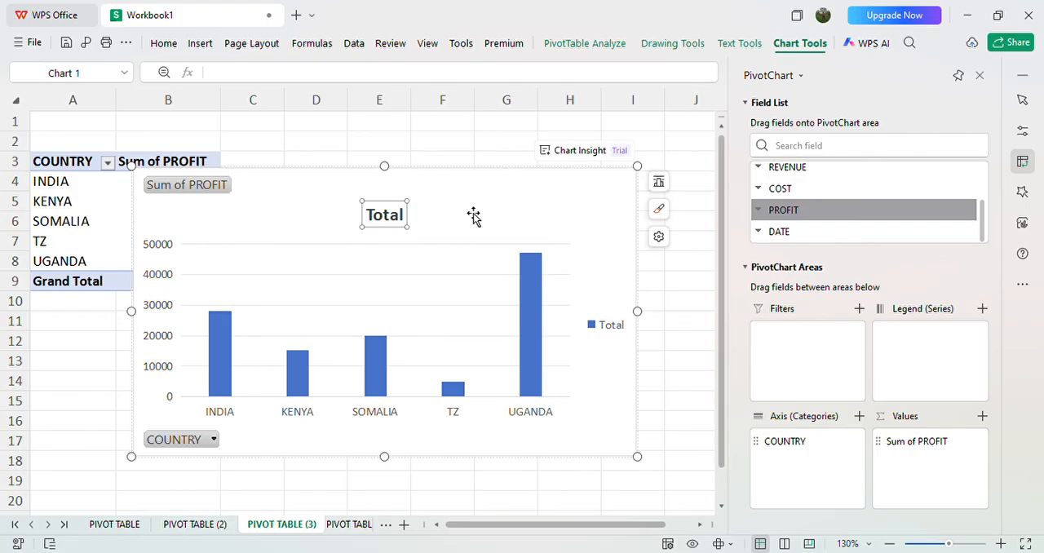
key(Delete)
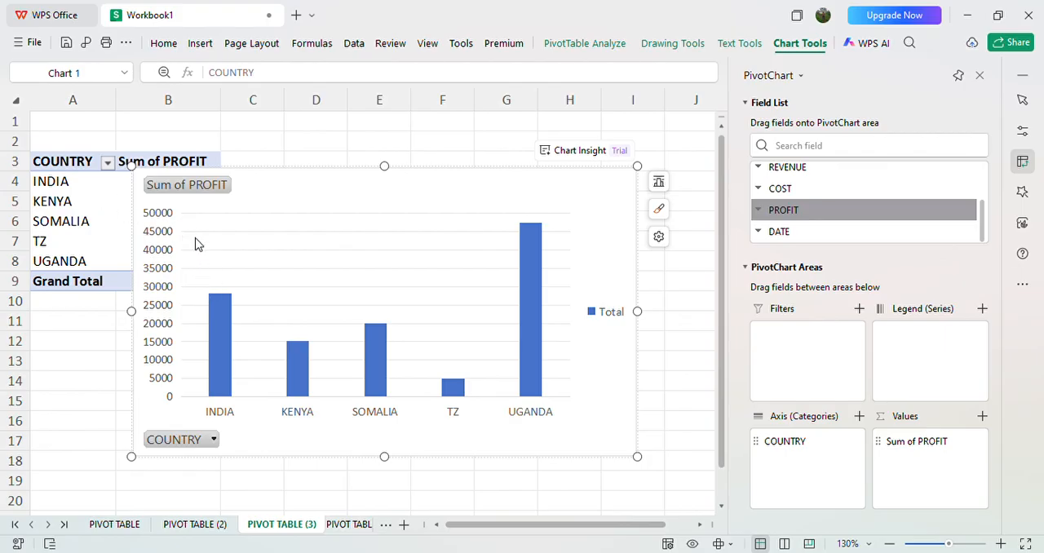
key(ctrl+z)
Step: Replace the column chart's title text with PROFIT PER COUNTRY
click(377, 222)
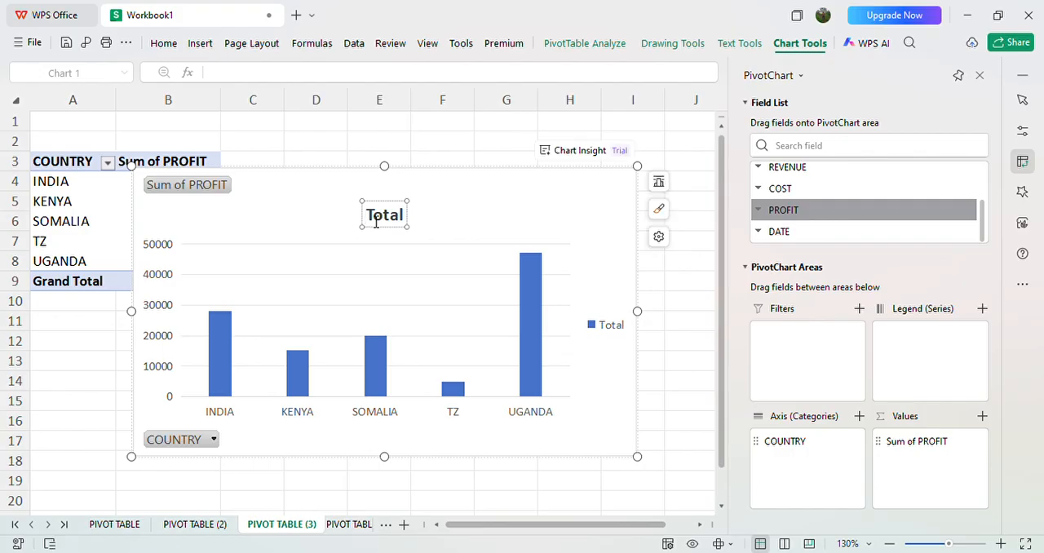
text(P)
text(ROF)
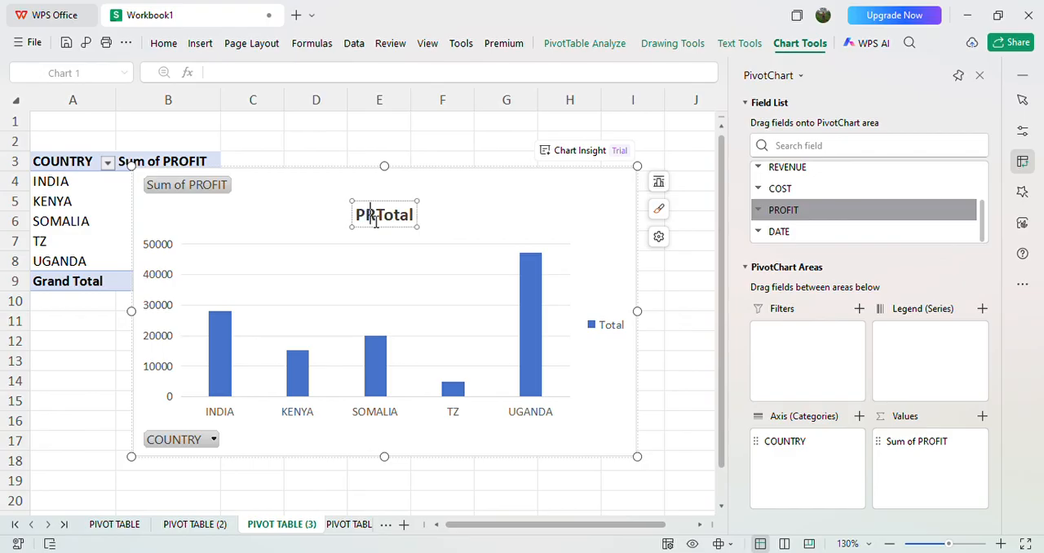
text(IT)
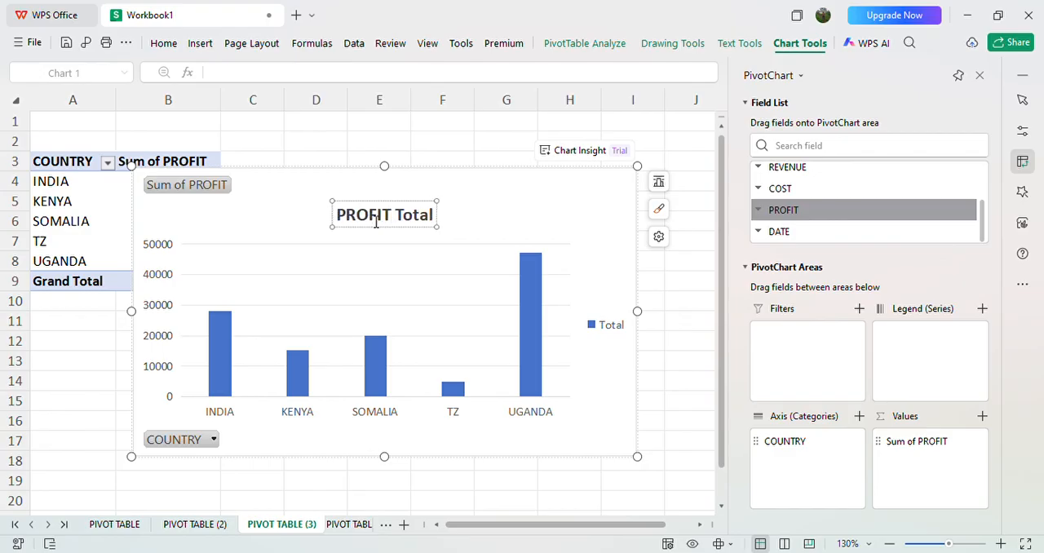
text( PER )
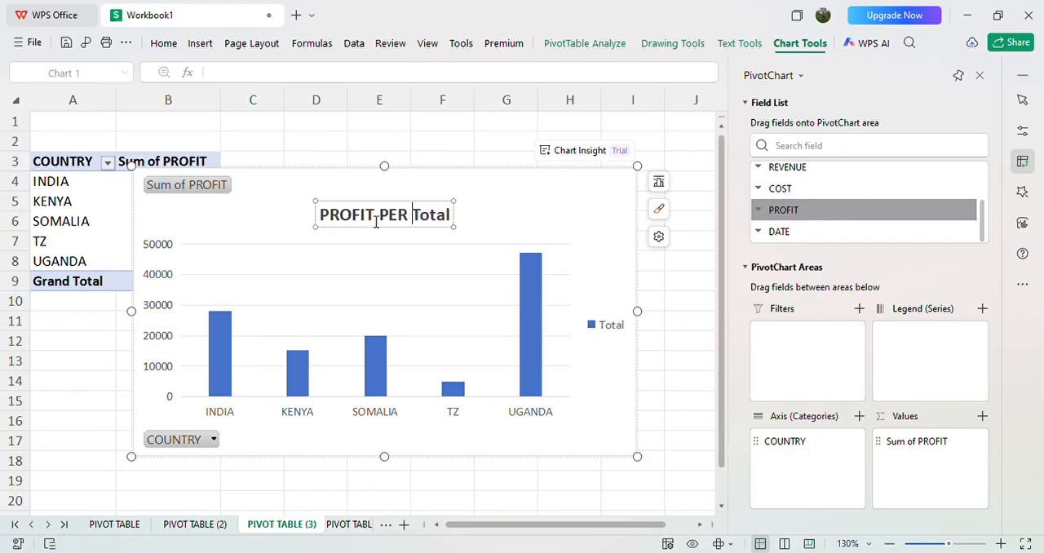
text(COUN)
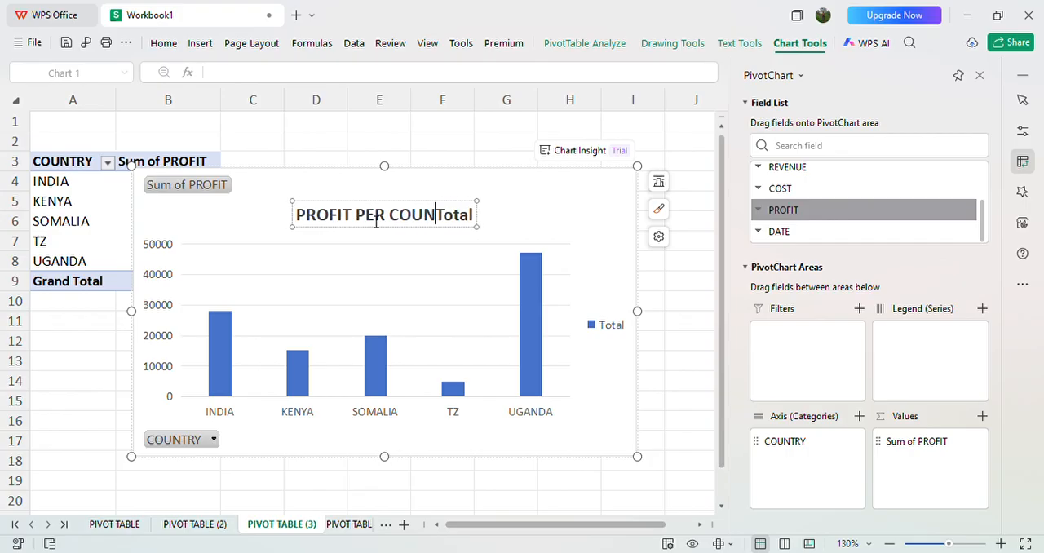
text(TRY)
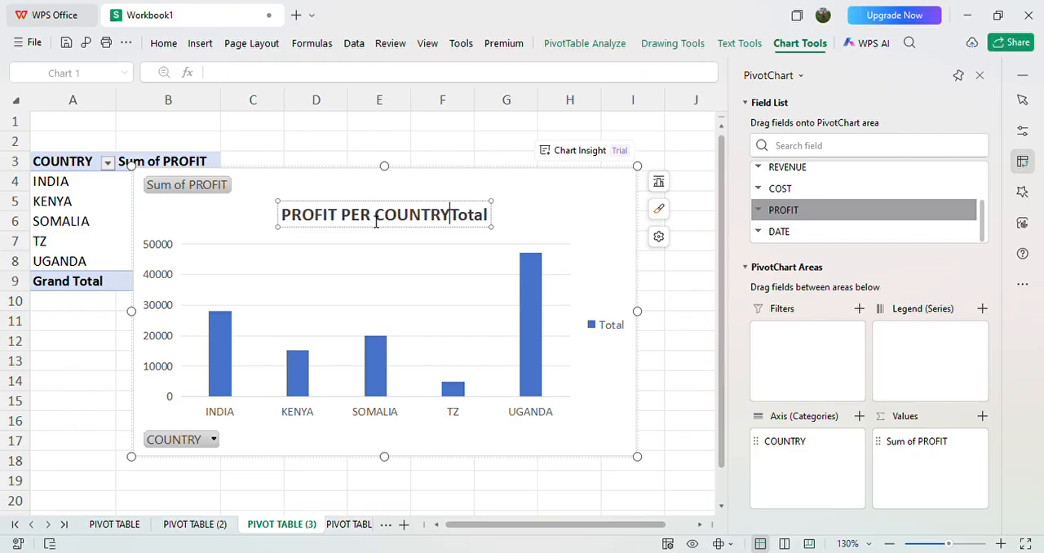
click(489, 215)
key(BackSpace)
key(BackSpace)
key(BackSpace)
key(BackSpace)
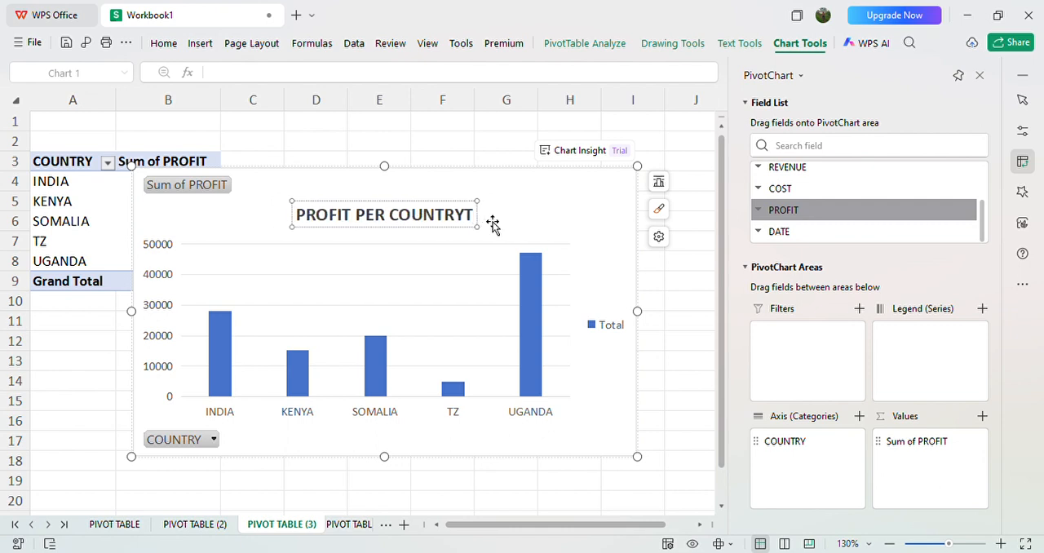
key(BackSpace)
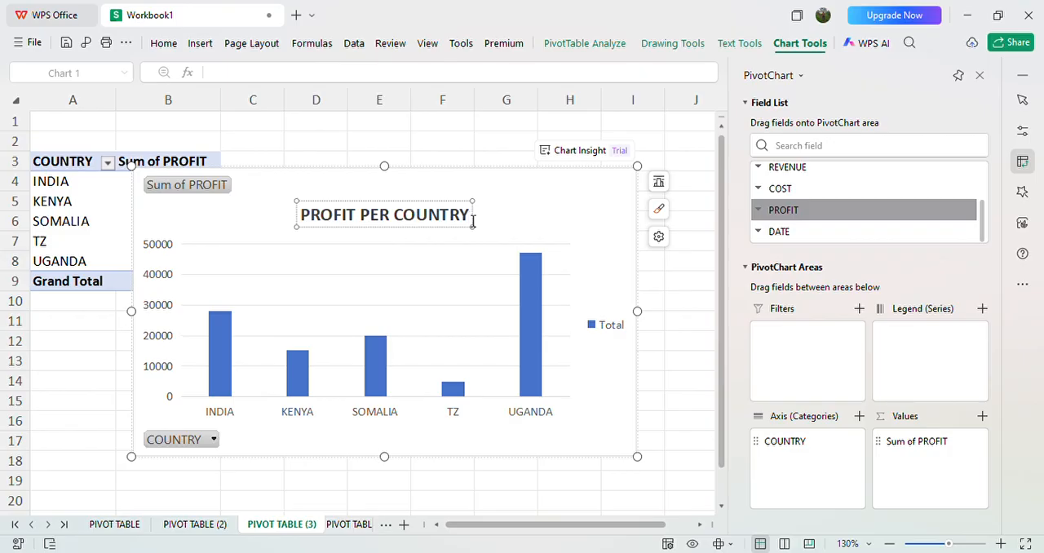
Step: Make the PROFIT PER COUNTRY chart title red and italic, and remove the field buttons from the chart
drag(473, 217, 298, 256)
click(299, 256)
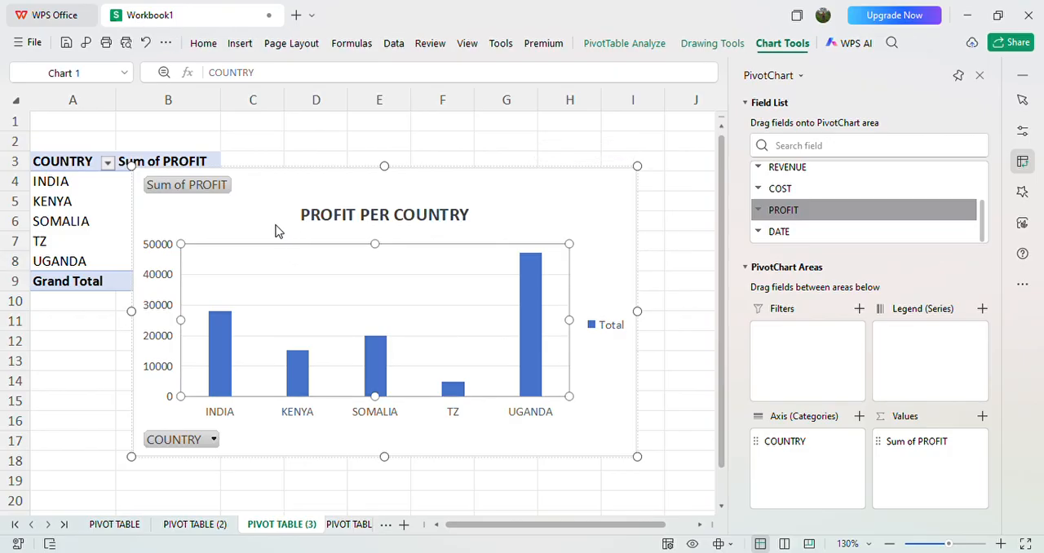
click(277, 230)
click(309, 218)
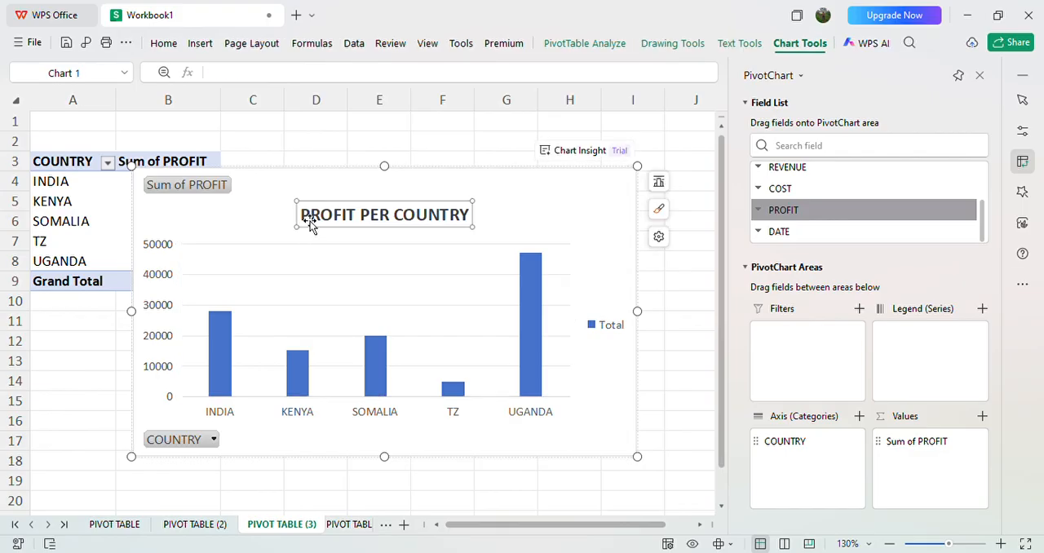
drag(301, 216, 491, 231)
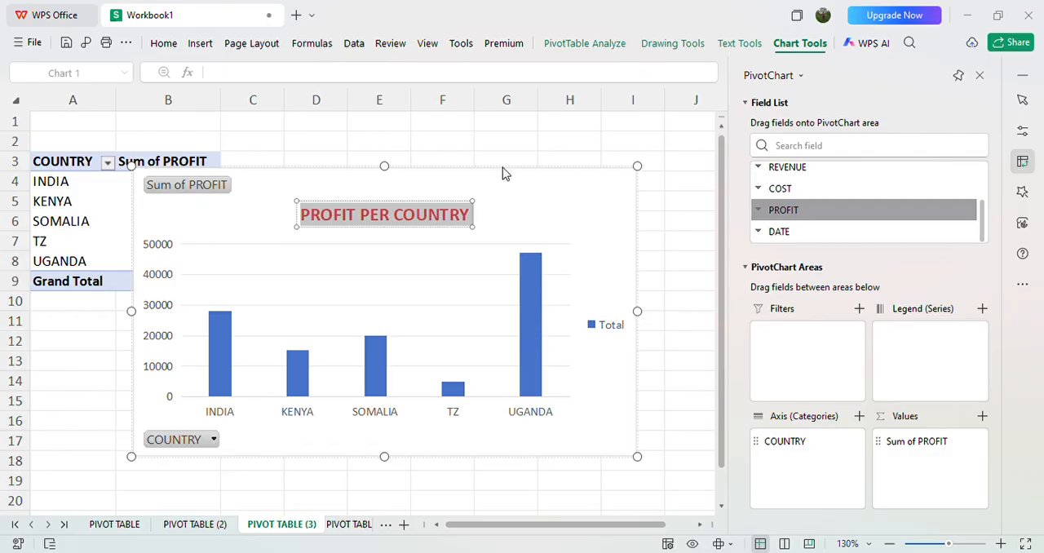
key(ctrl+i)
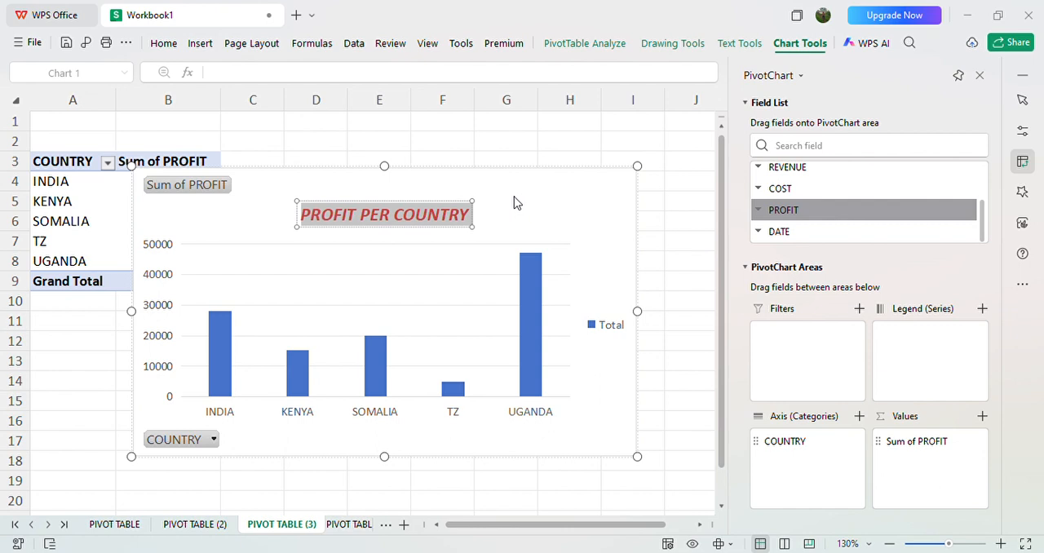
click(193, 187)
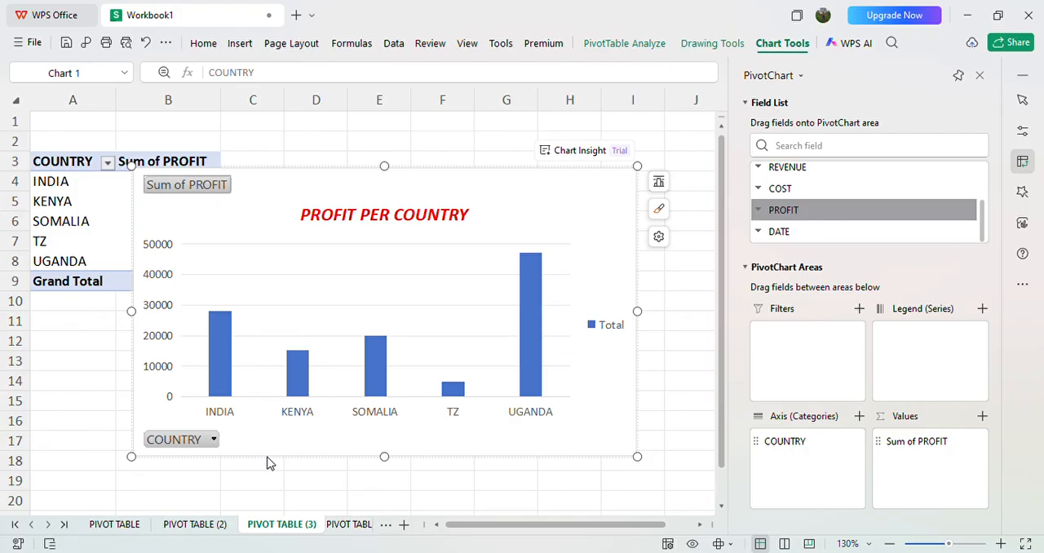
key(Delete)
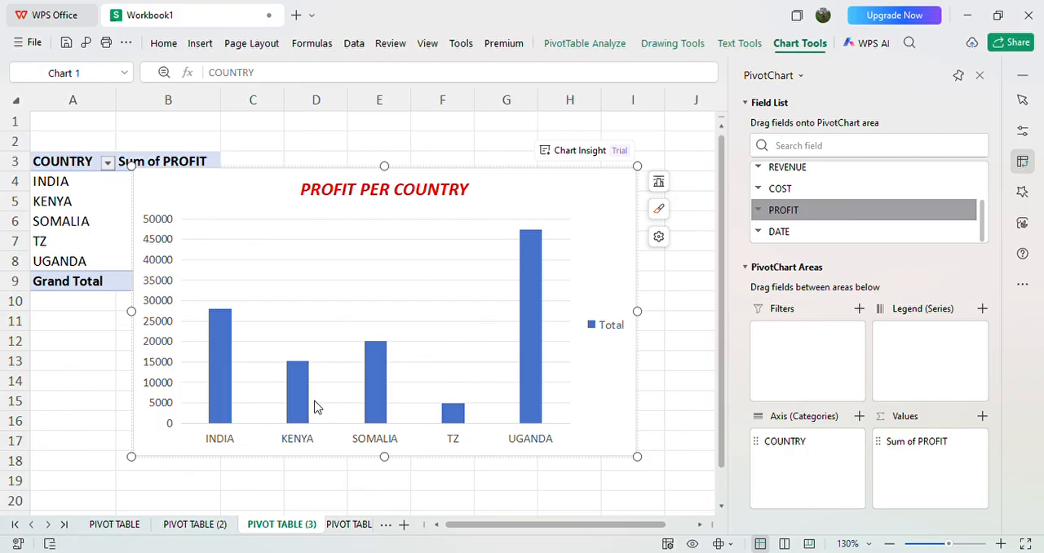
Step: Copy the PROFIT PER COUNTRY chart onto the DASHBOARD sheet at cell I7, beside the revenue chart
click(301, 337)
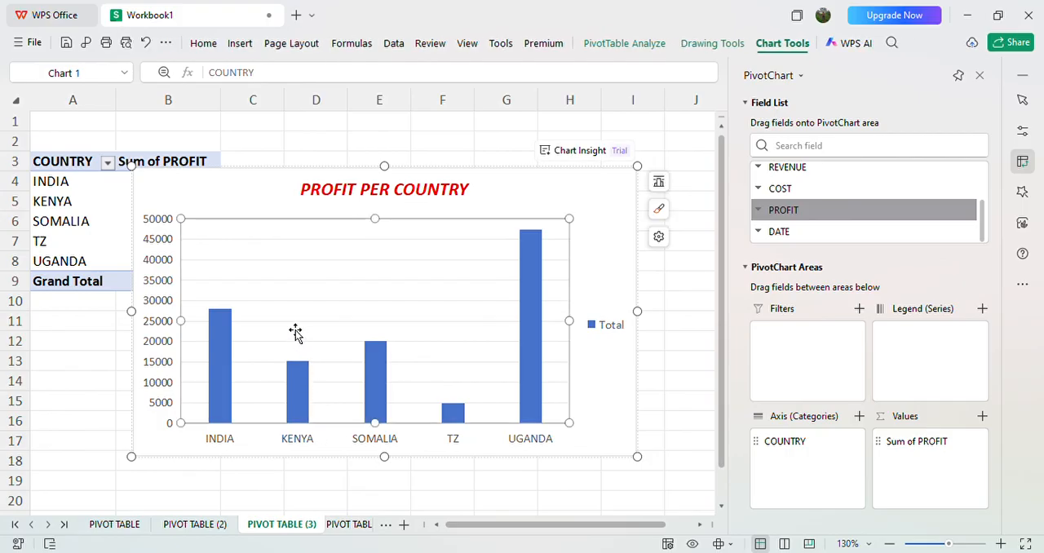
click(155, 312)
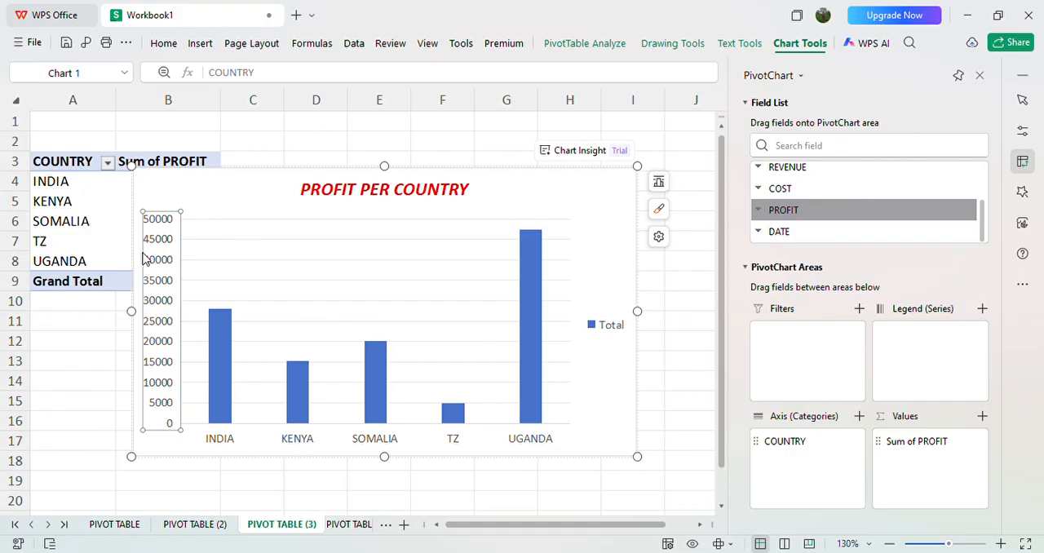
click(117, 349)
click(265, 270)
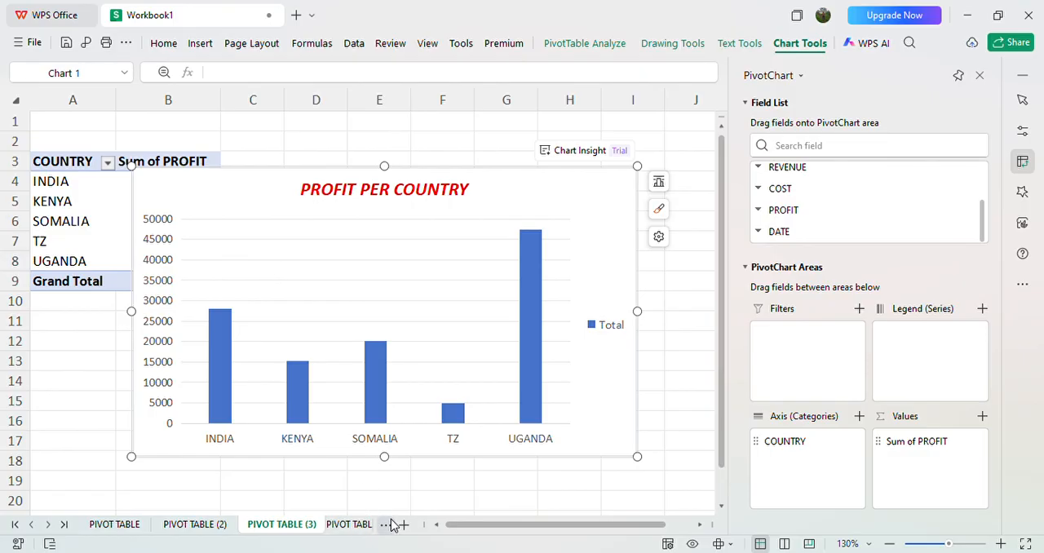
click(420, 479)
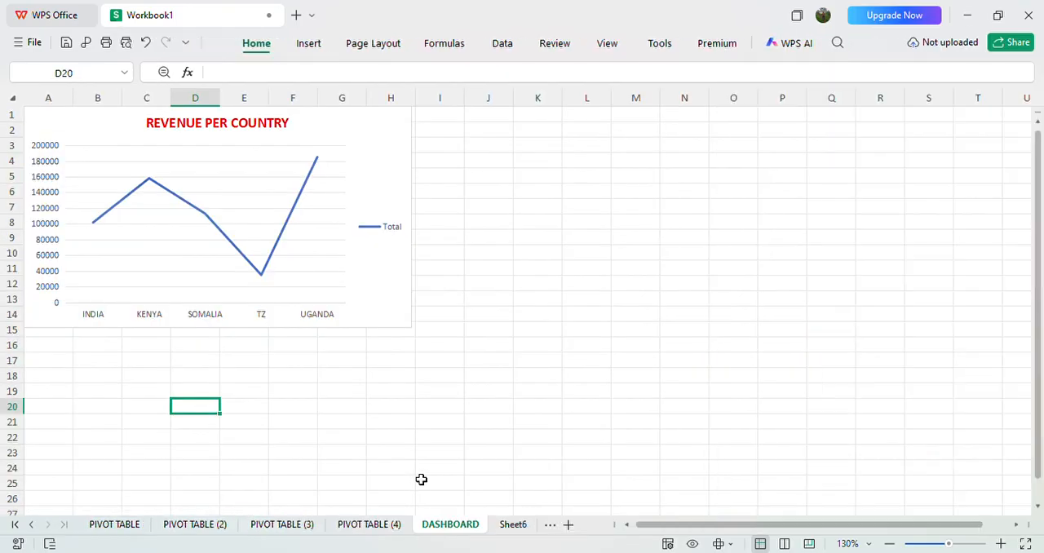
click(444, 206)
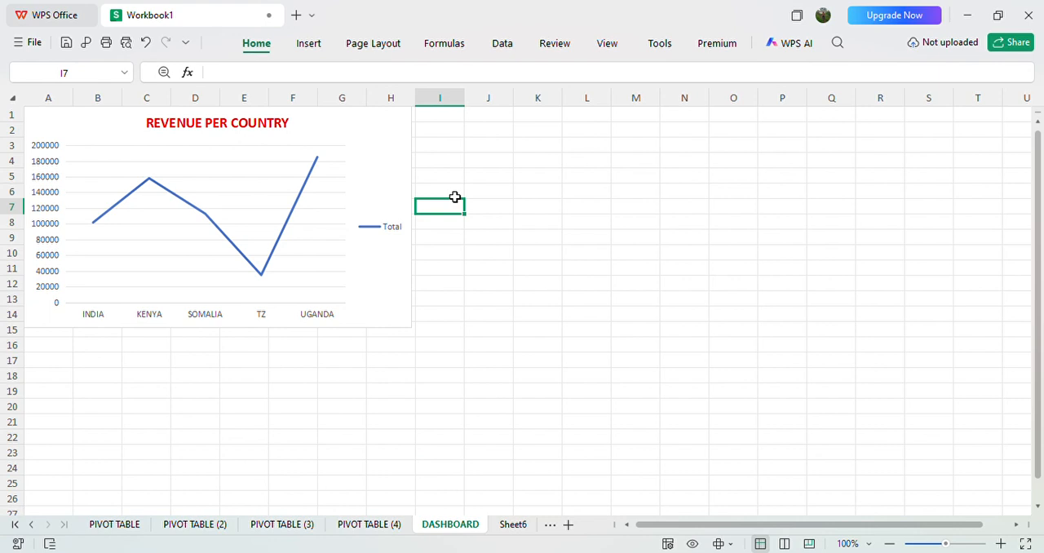
key(ctrl+v)
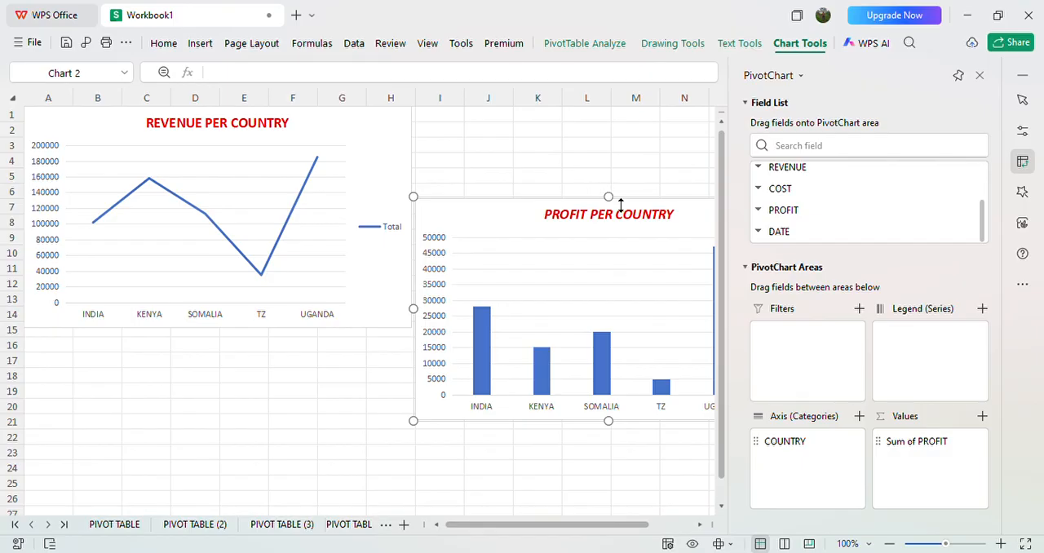
drag(611, 187, 609, 171)
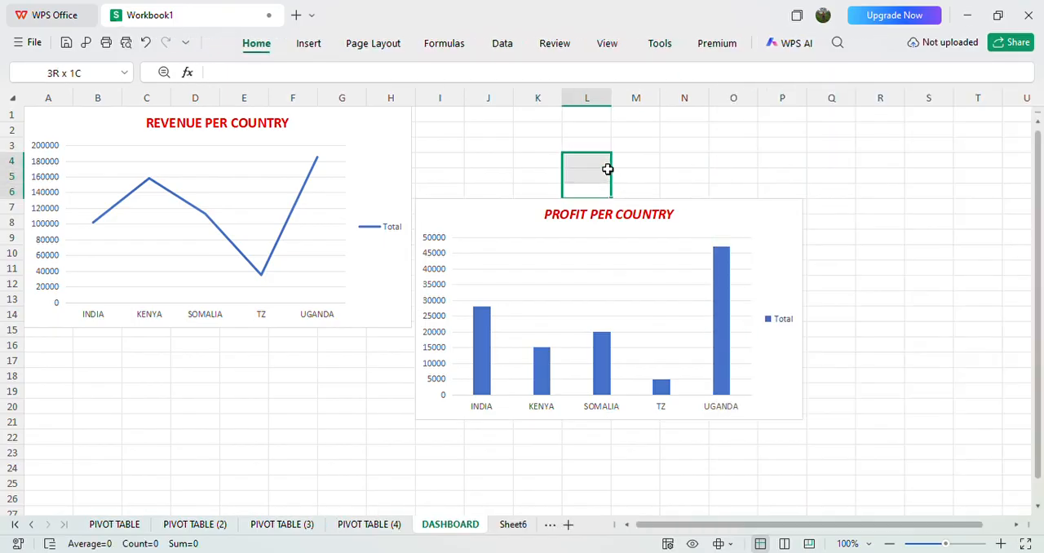
Step: Resize the PROFIT PER COUNTRY chart on the dashboard to span rows 1 to 15, level with the revenue chart
click(349, 420)
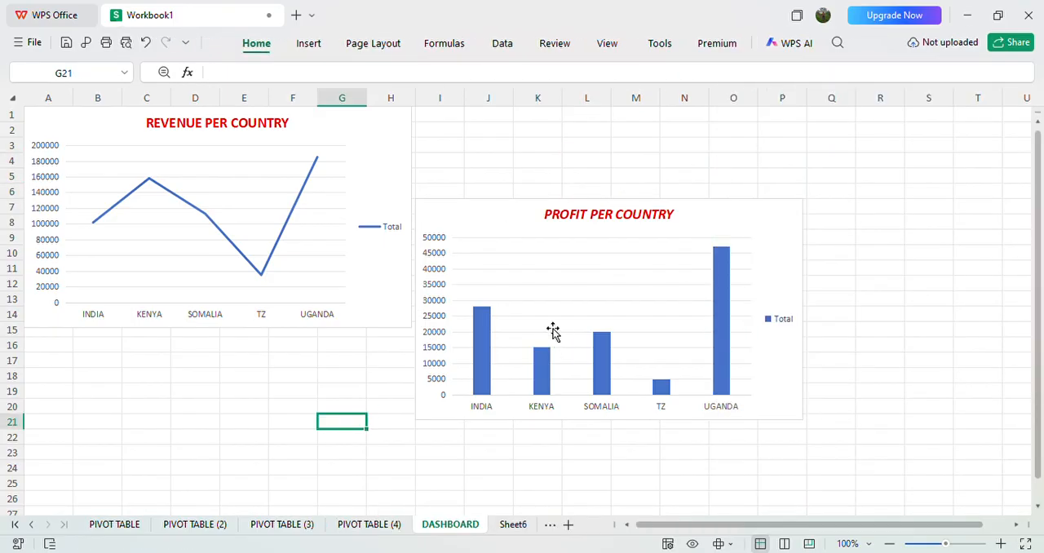
click(536, 261)
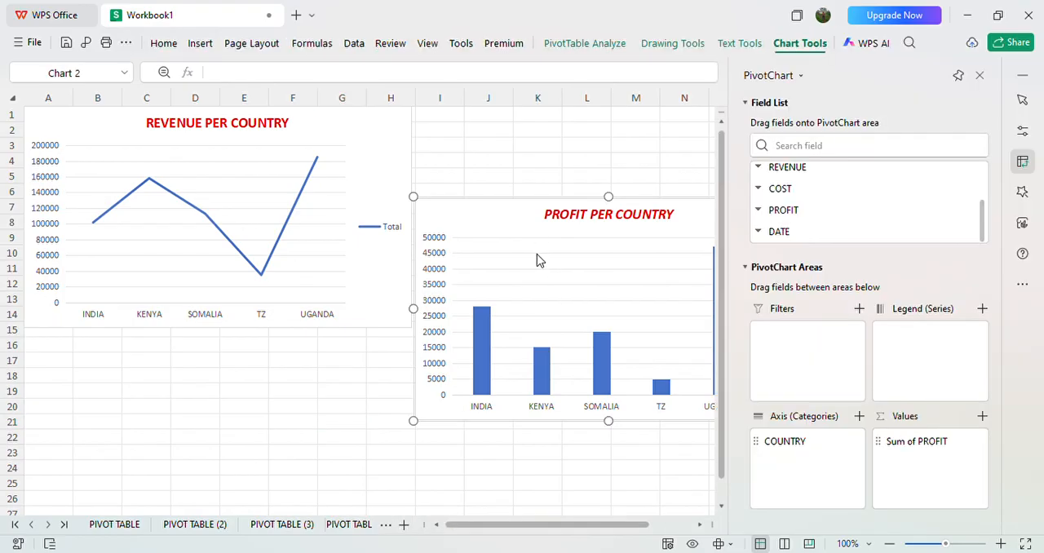
click(538, 257)
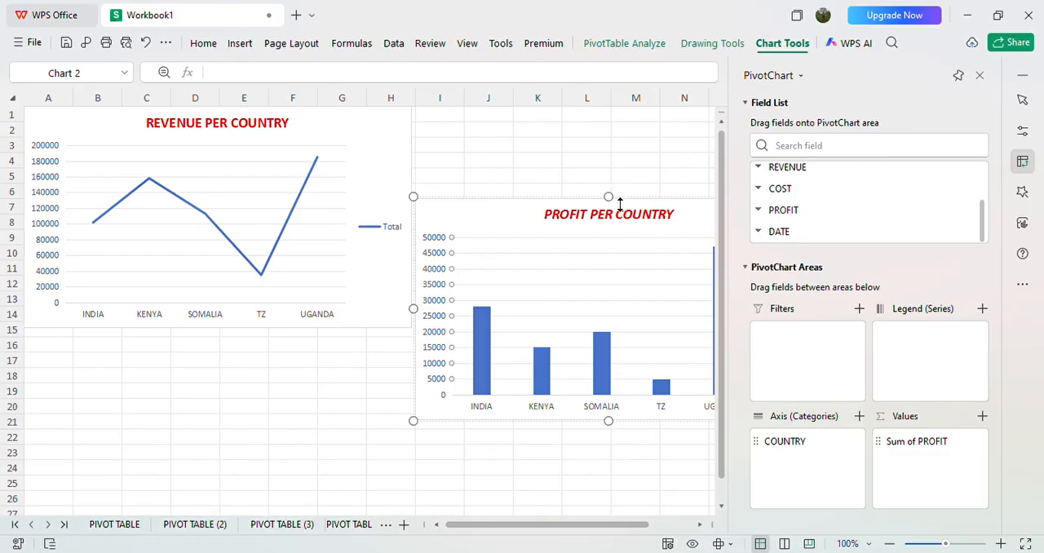
drag(621, 206, 603, 113)
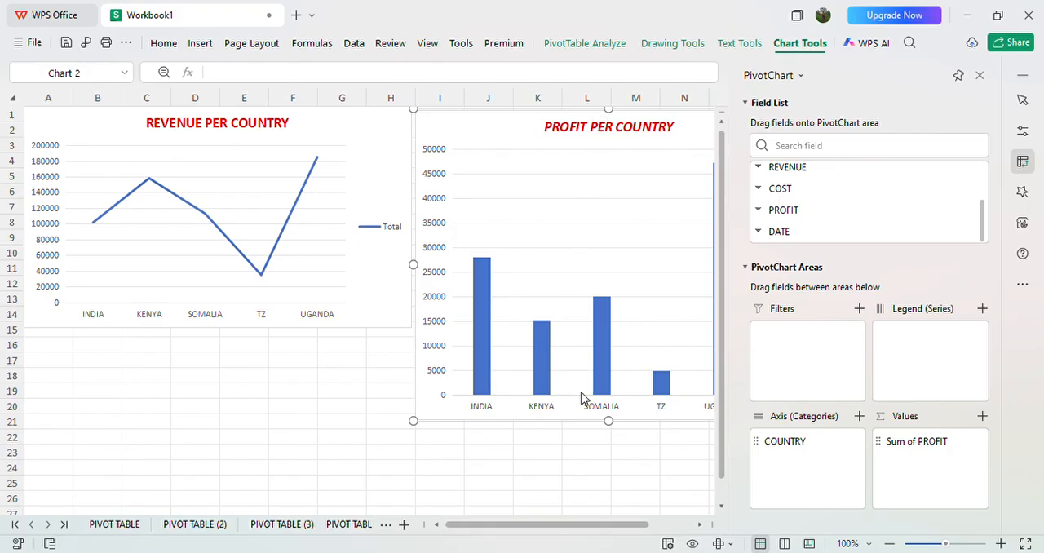
drag(619, 430, 617, 331)
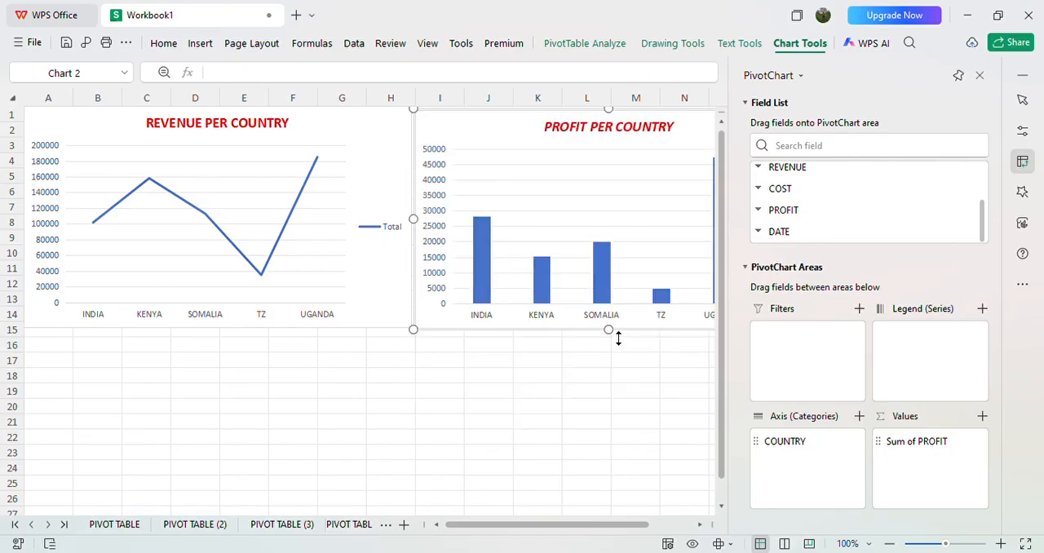
click(625, 381)
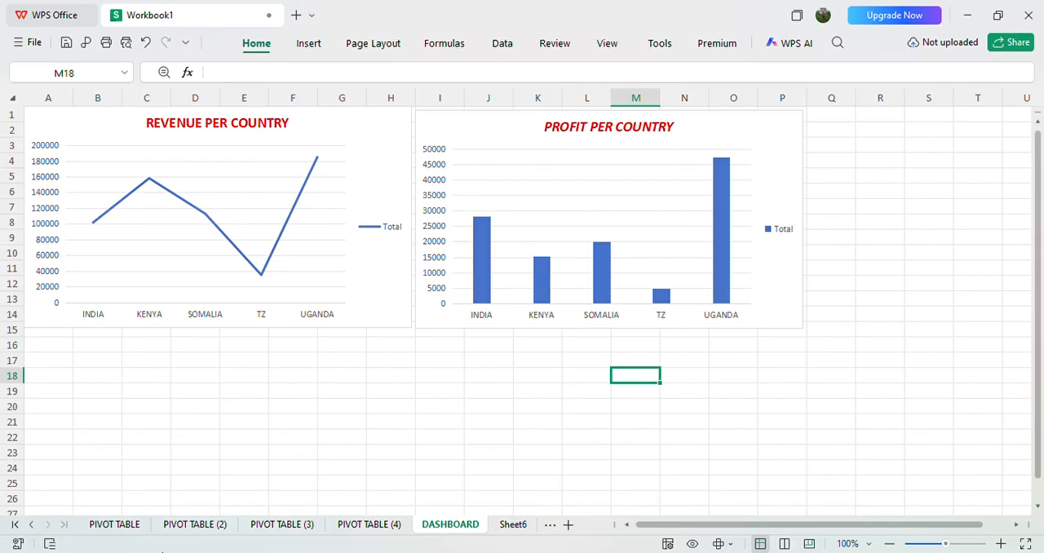
Step: Open the PIVOT TABLE sheet and enlarge its view to 166%
click(135, 525)
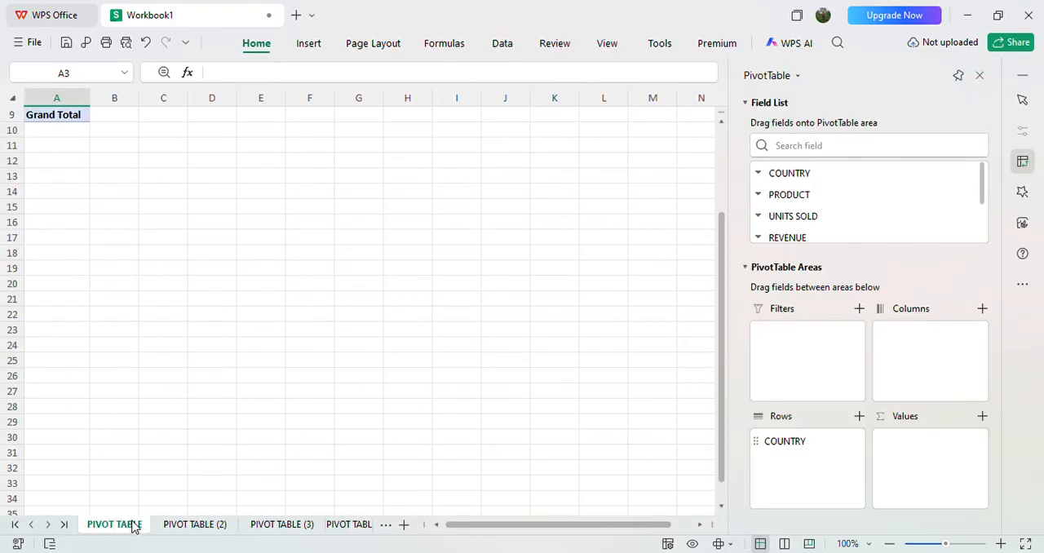
drag(457, 190, 457, 375)
scroll(522, 310, up, 3)
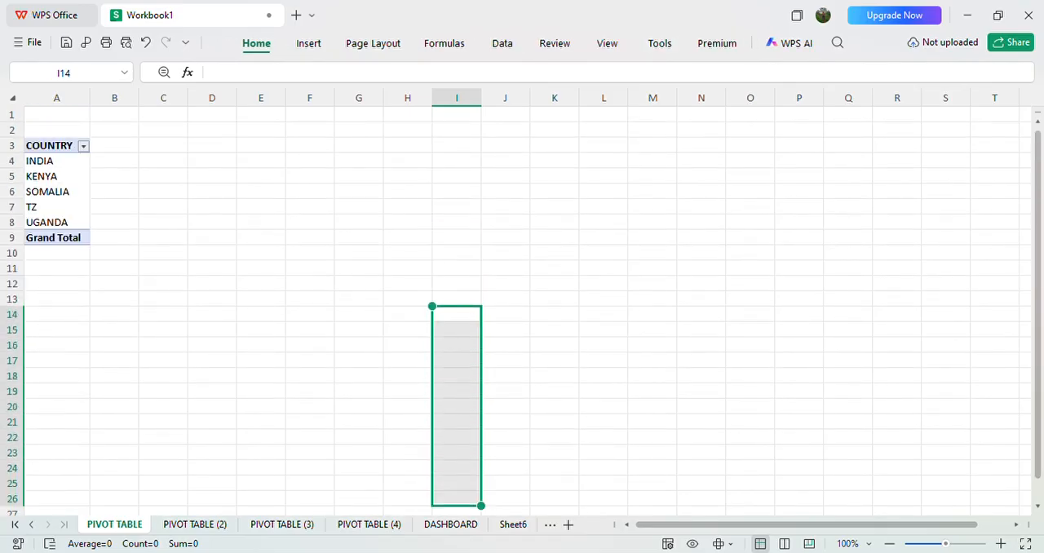
click(94, 170)
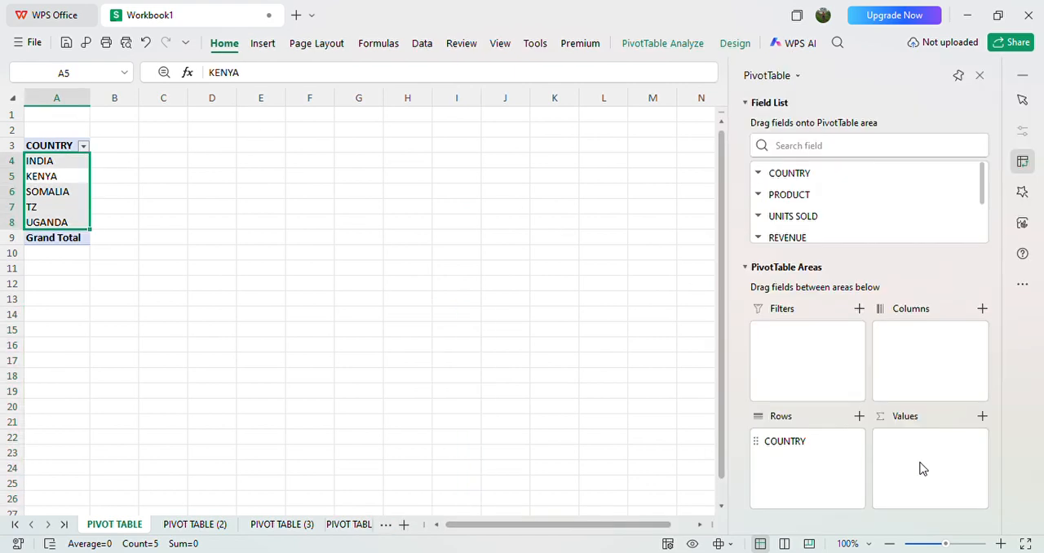
click(964, 544)
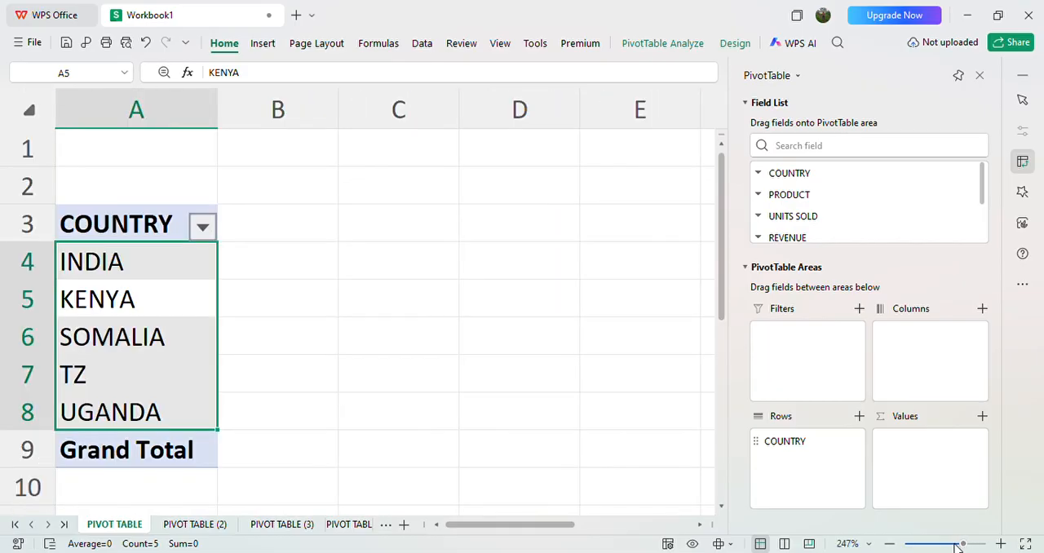
click(955, 544)
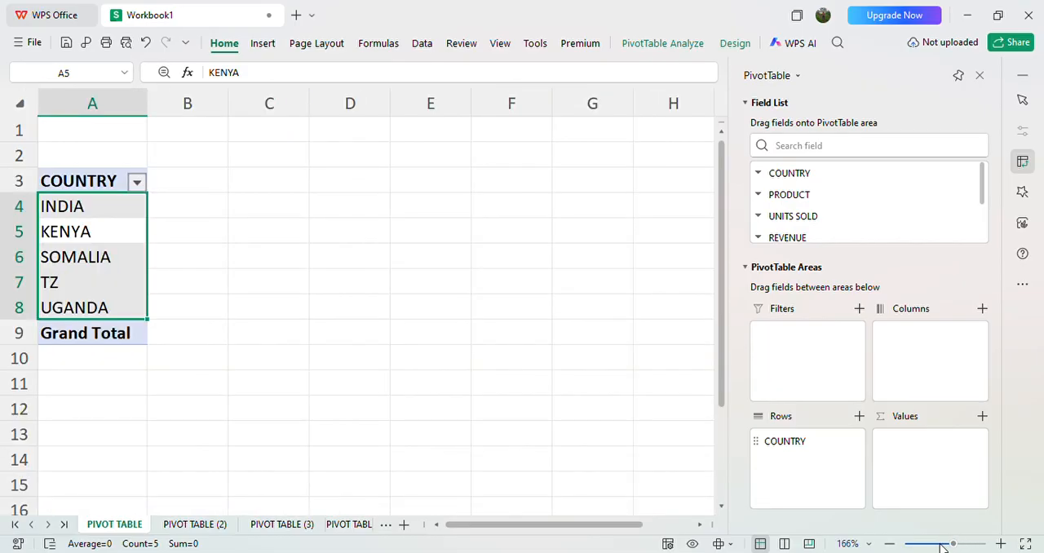
scroll(718, 449, down, 2)
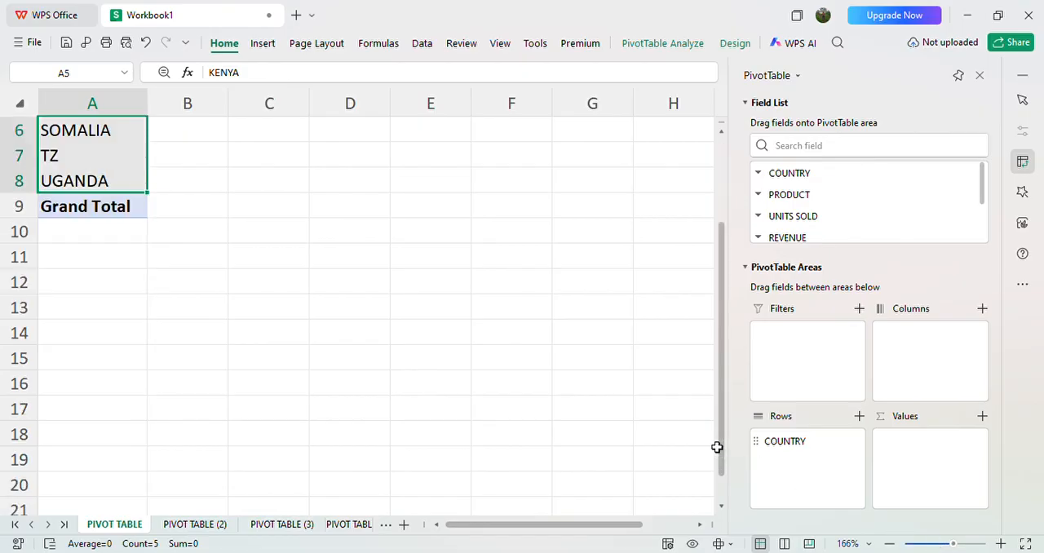
click(641, 390)
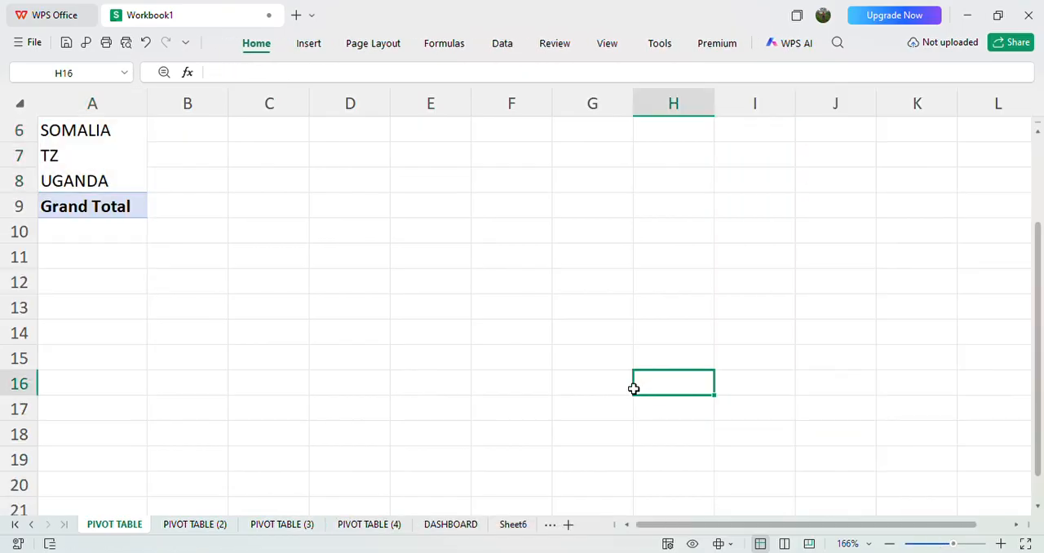
scroll(634, 389, up, 2)
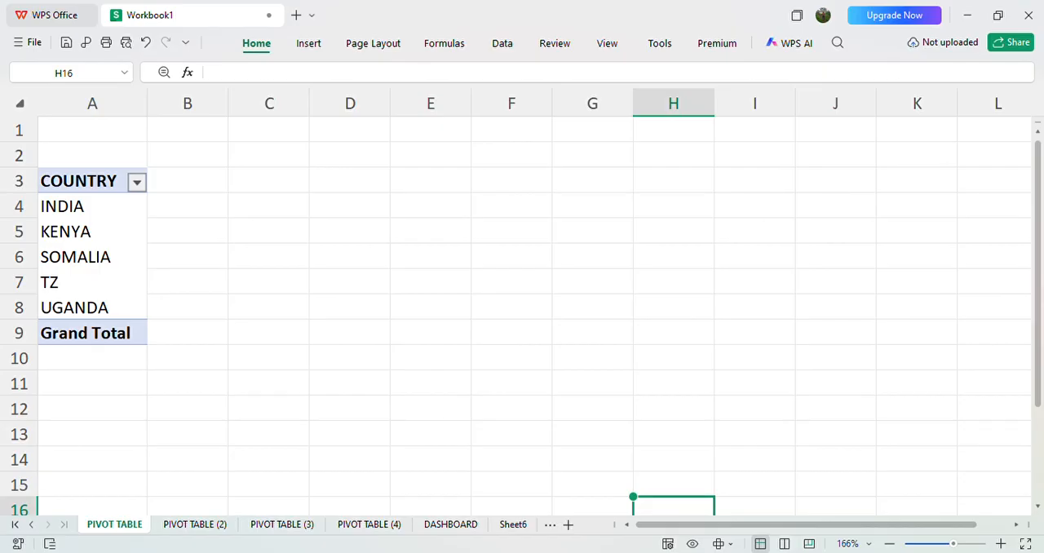
click(760, 341)
Step: Add REVENUE and PROFIT as summed values to the COUNTRY pivot table
click(84, 214)
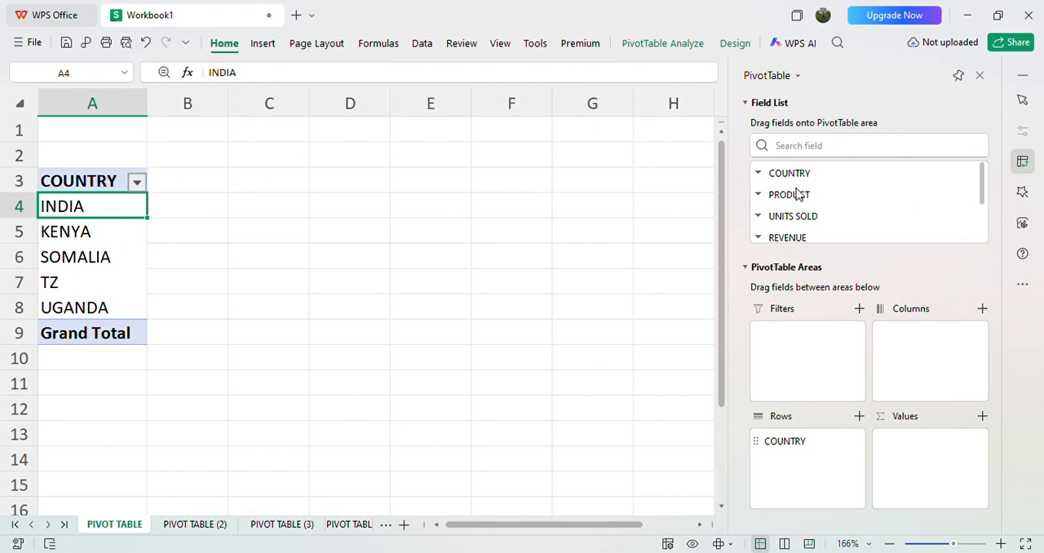
click(800, 236)
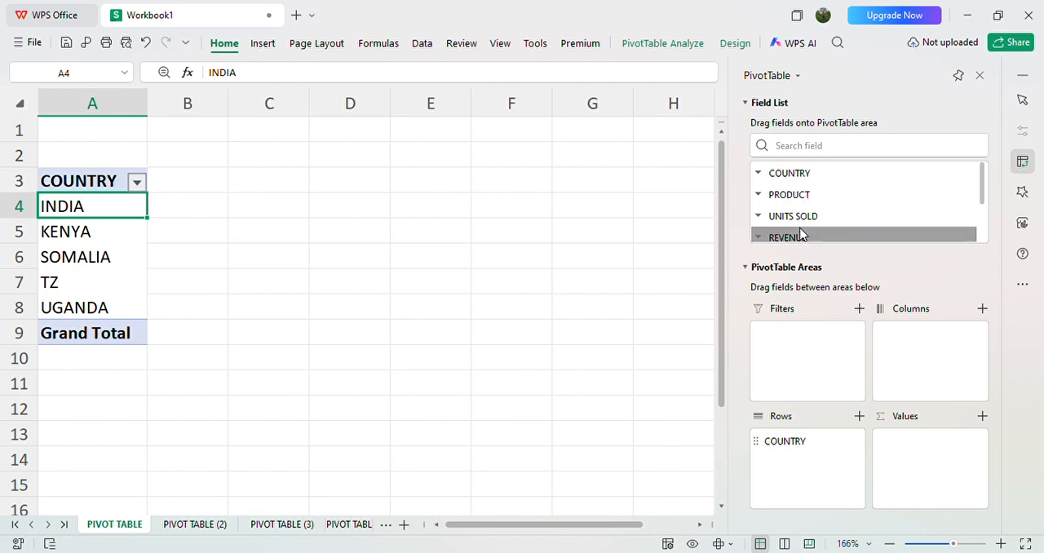
drag(800, 236, 920, 470)
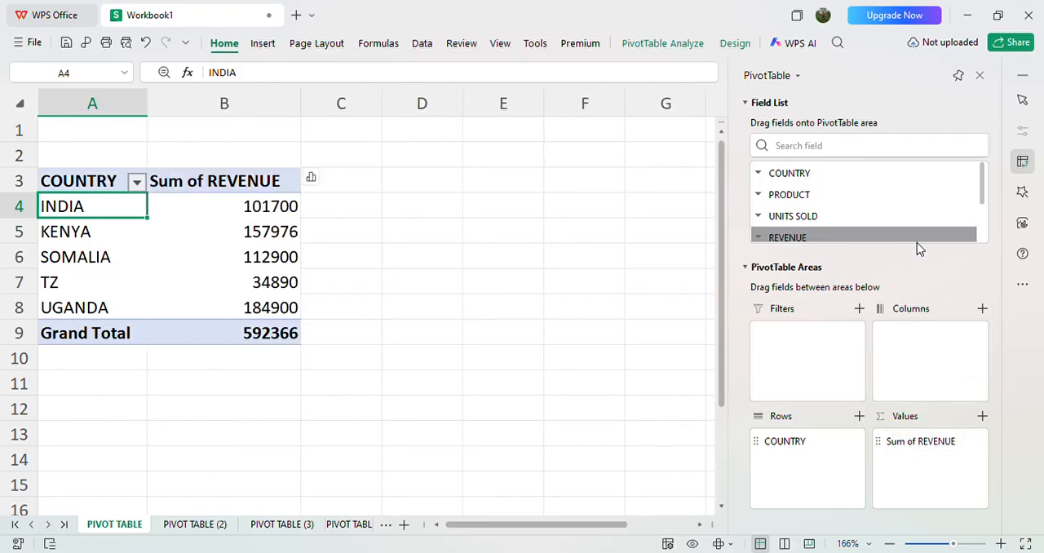
scroll(917, 236, down, 2)
click(911, 144)
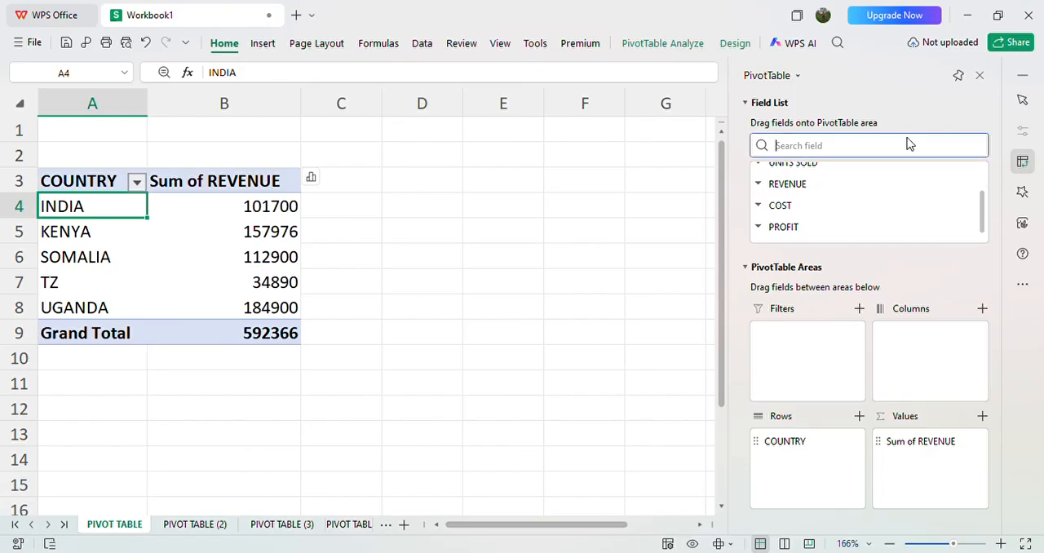
click(786, 229)
drag(786, 229, 965, 475)
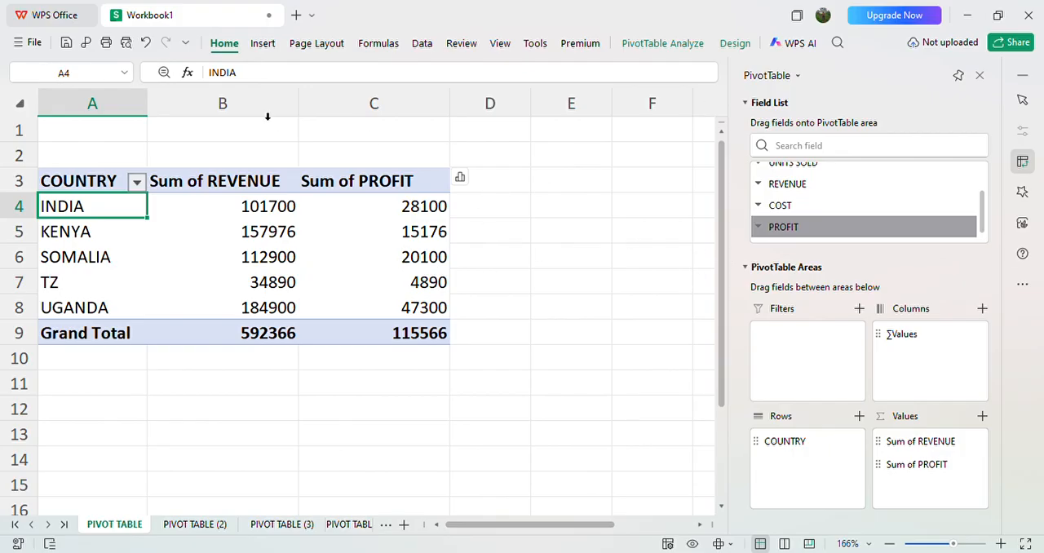
Step: Insert a line pivot chart of revenue and profit by country, move it off column A and add a chart title
click(263, 48)
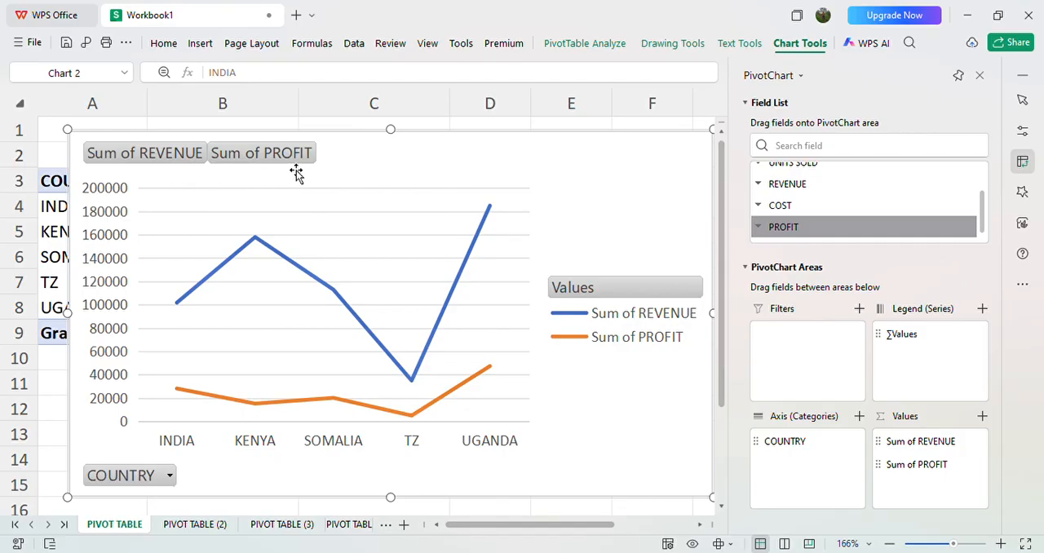
drag(296, 170, 380, 184)
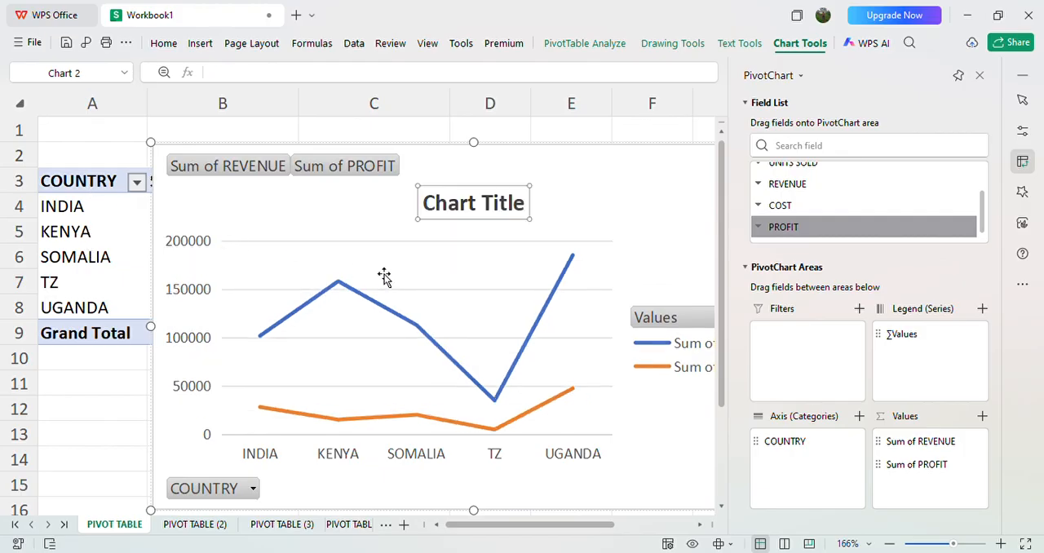
Step: Replace the line chart's title text with REVENUE AND PROFIT PER COUNTRY
click(435, 218)
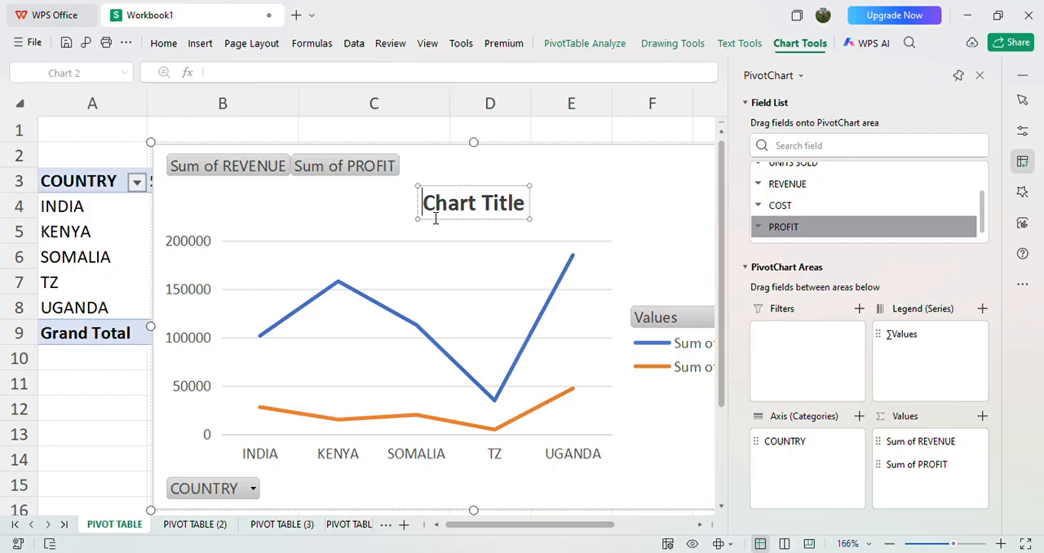
text(REVEN)
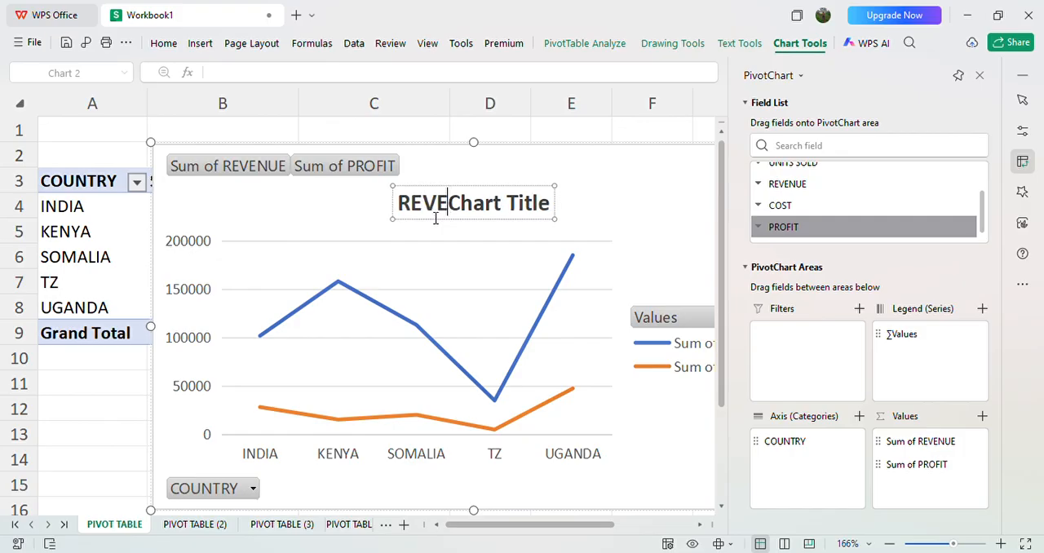
text(UE)
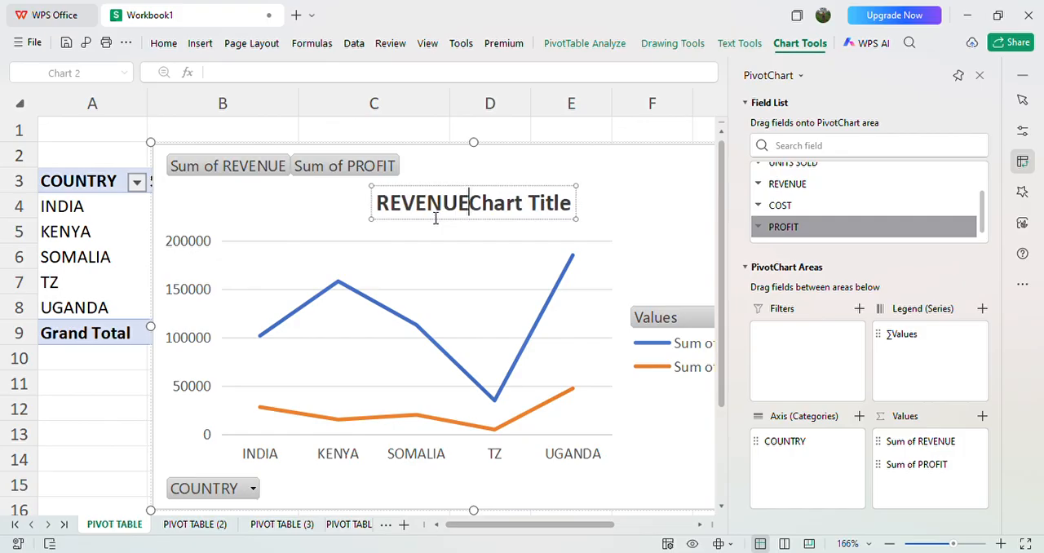
text( AN)
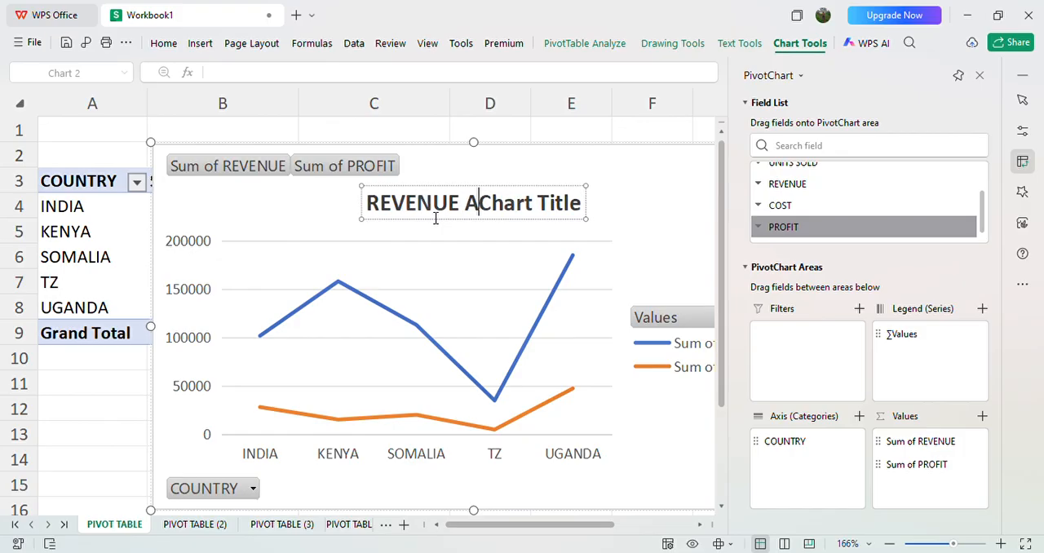
text(D PROFIT)
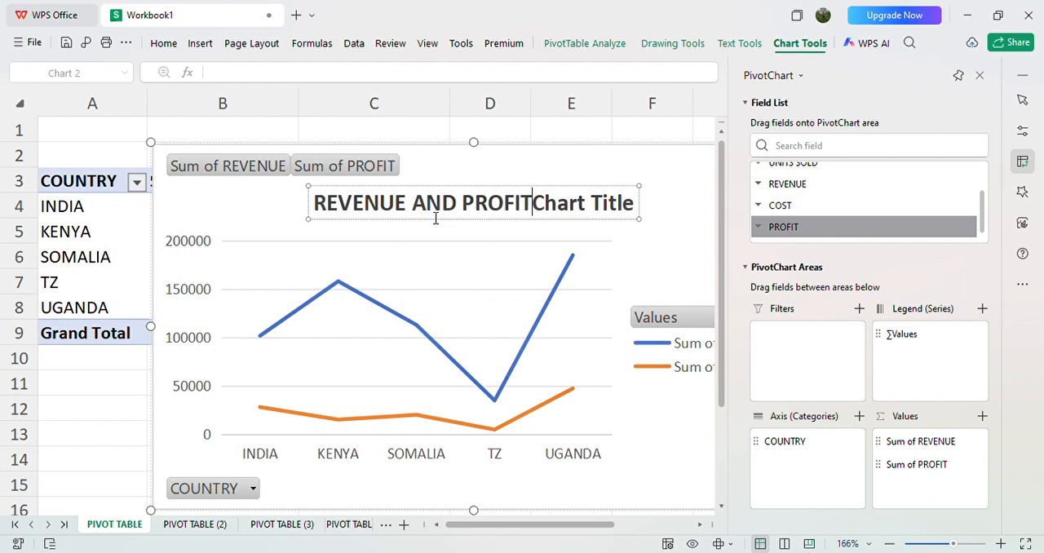
text( PER)
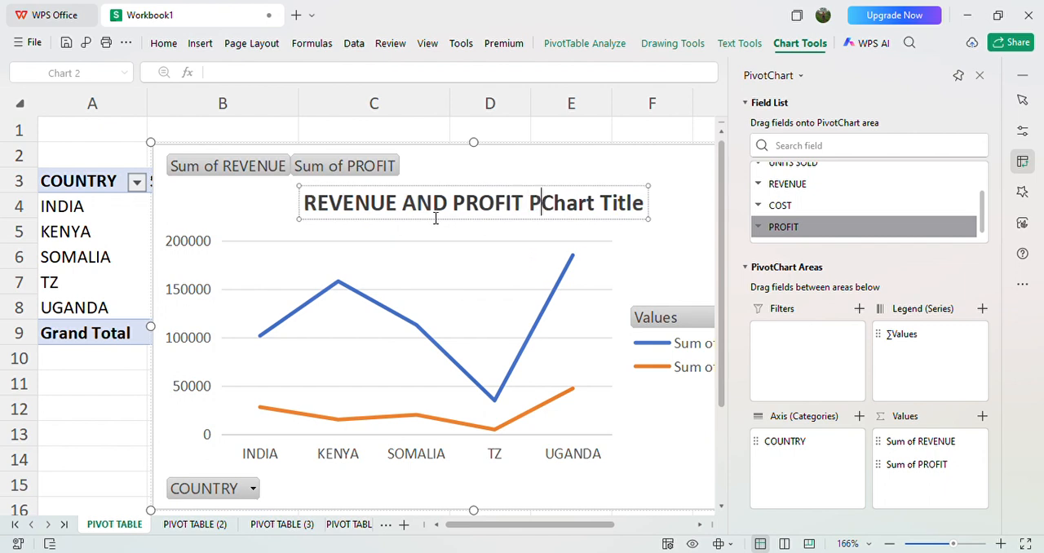
text( COUNTR)
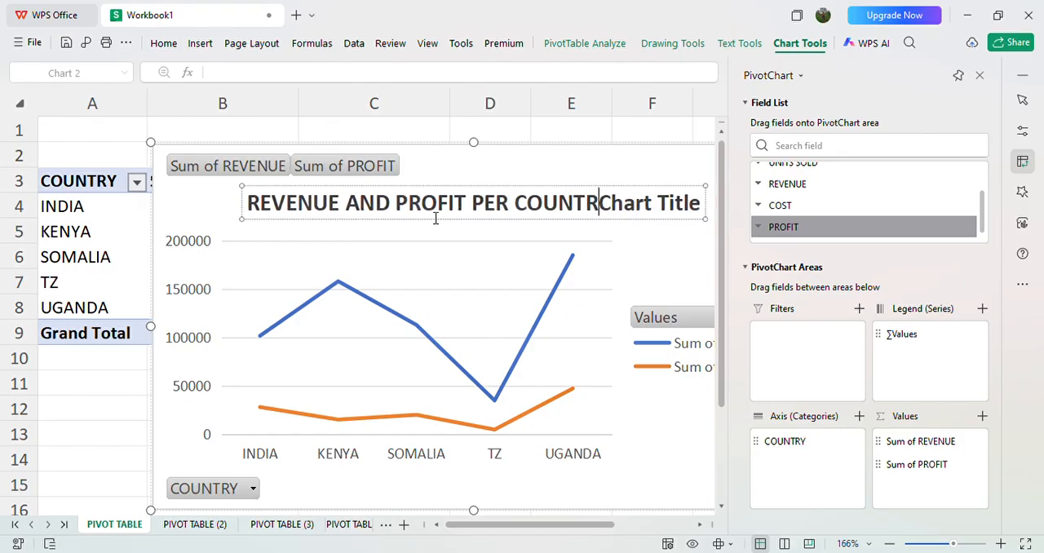
text(Y)
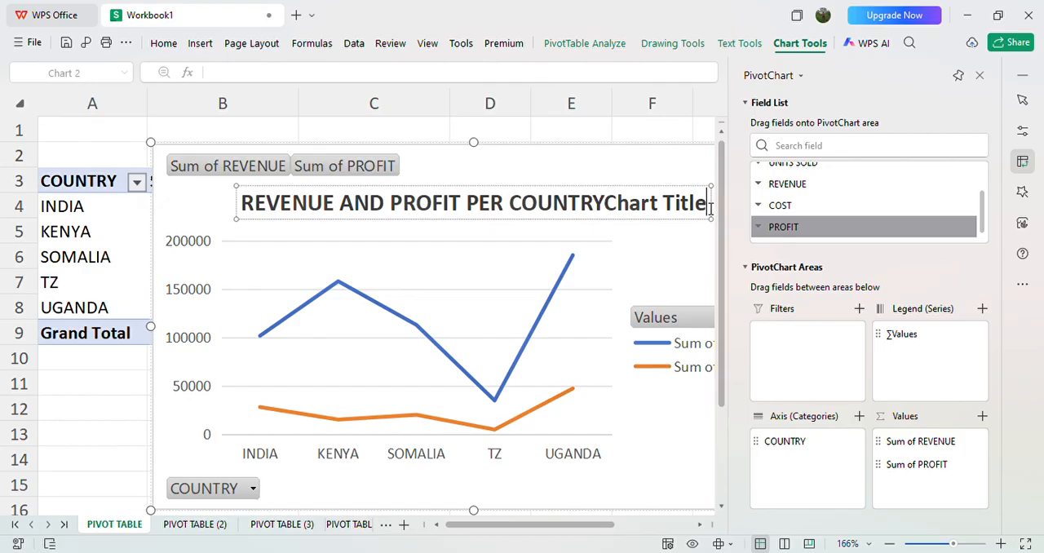
key(BackSpace)
key(BackSpace)
key(BackSpace)
key(BackSpace)
key(BackSpace)
key(BackSpace)
key(BackSpace)
key(BackSpace)
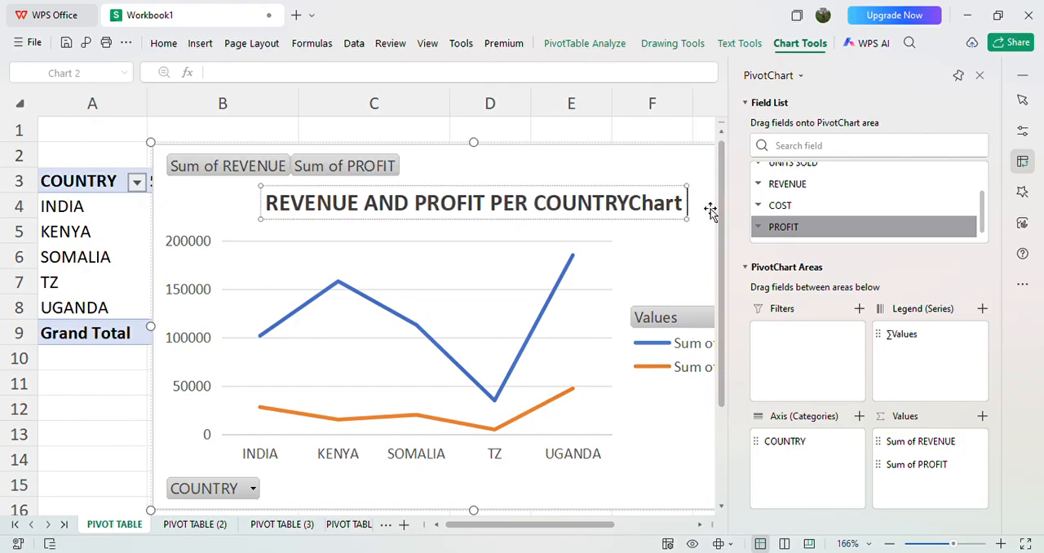
key(BackSpace)
key(BackSpace)
key(BackSpace)
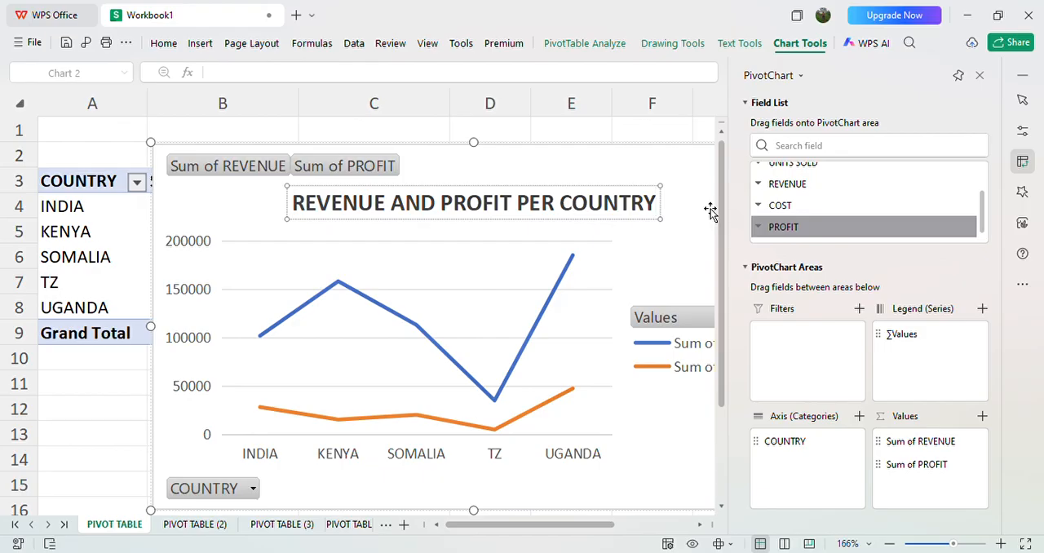
Step: Shift the chart toward column A and format its whole title text in red italics
drag(711, 211, 644, 211)
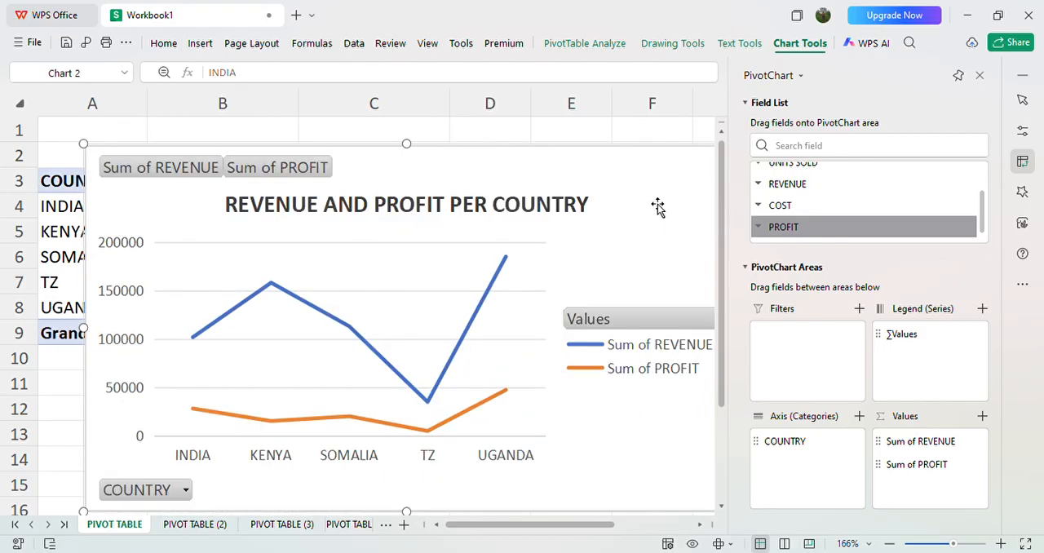
click(574, 216)
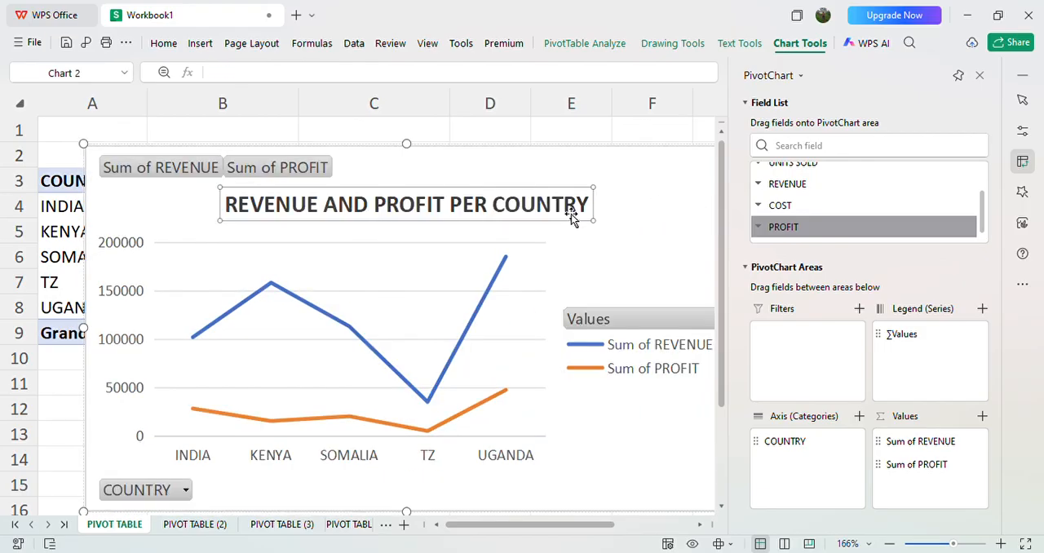
click(593, 208)
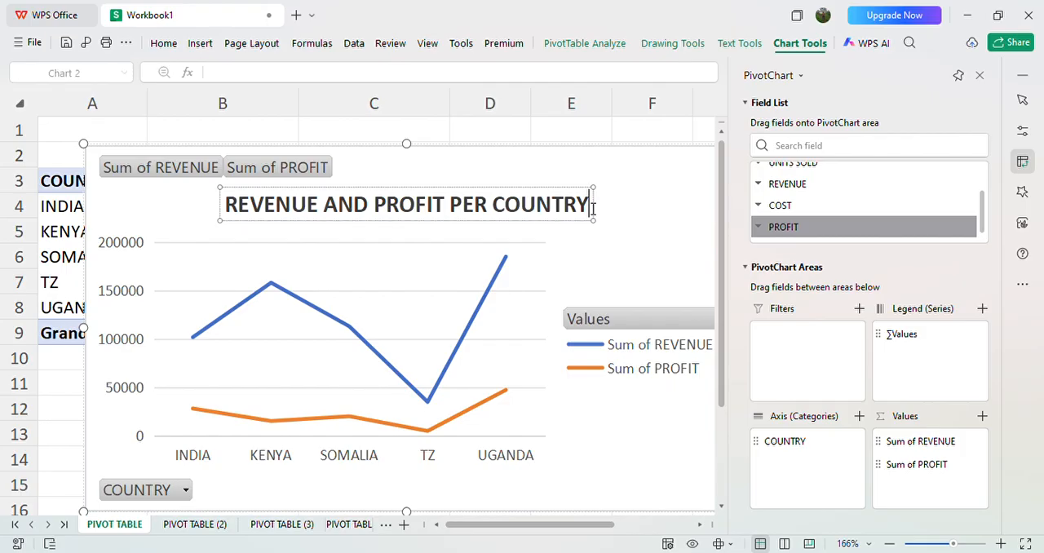
drag(493, 208, 365, 195)
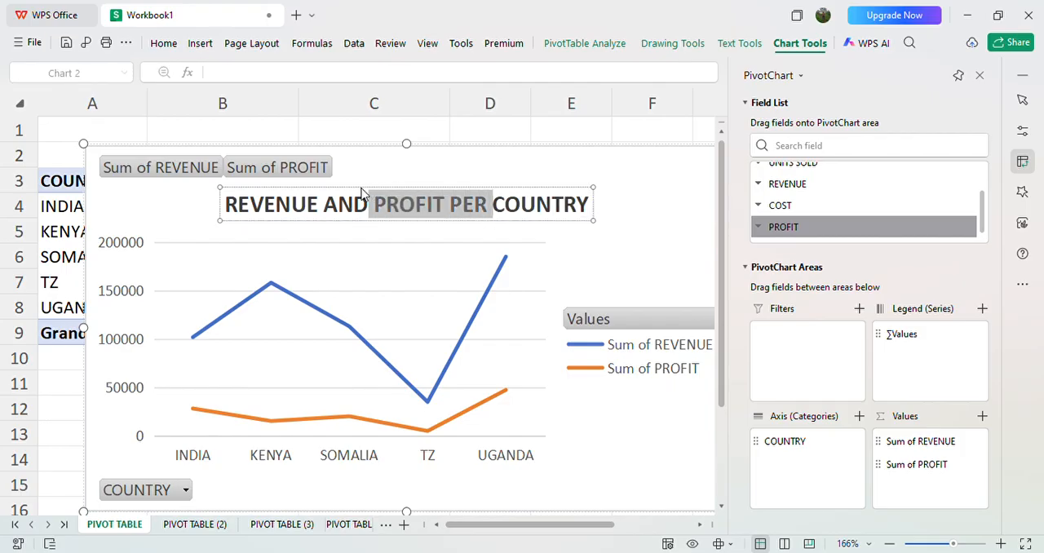
click(229, 207)
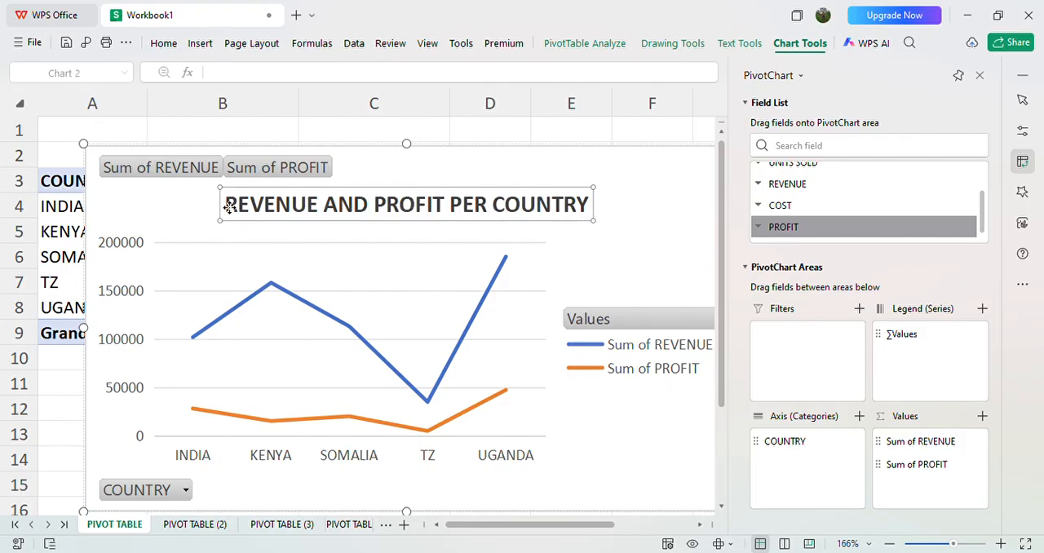
click(233, 208)
drag(233, 208, 632, 163)
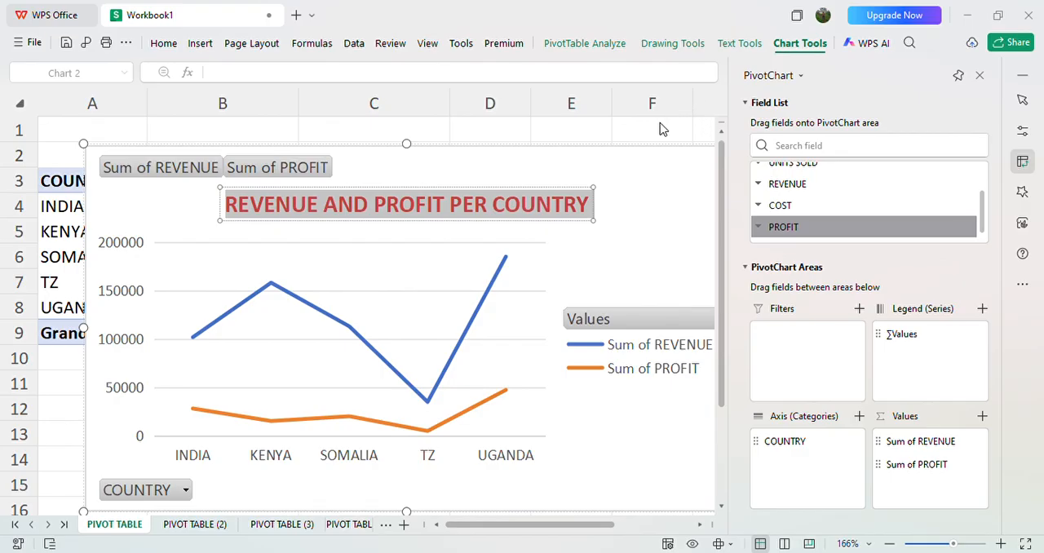
key(ctrl+i)
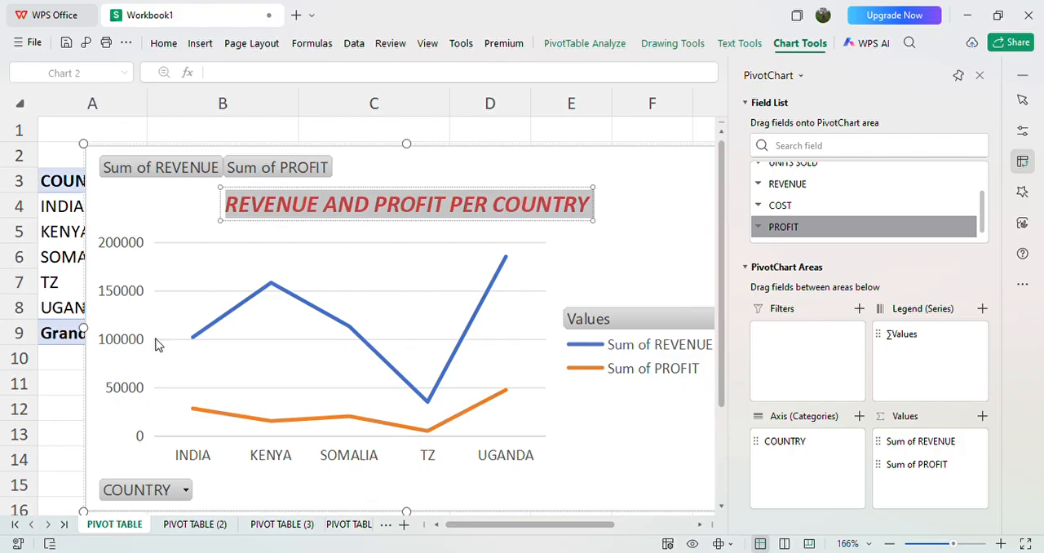
Step: Hide the chart's value field buttons and paste a copy of the chart at cell D17 of the DASHBOARD sheet
click(167, 165)
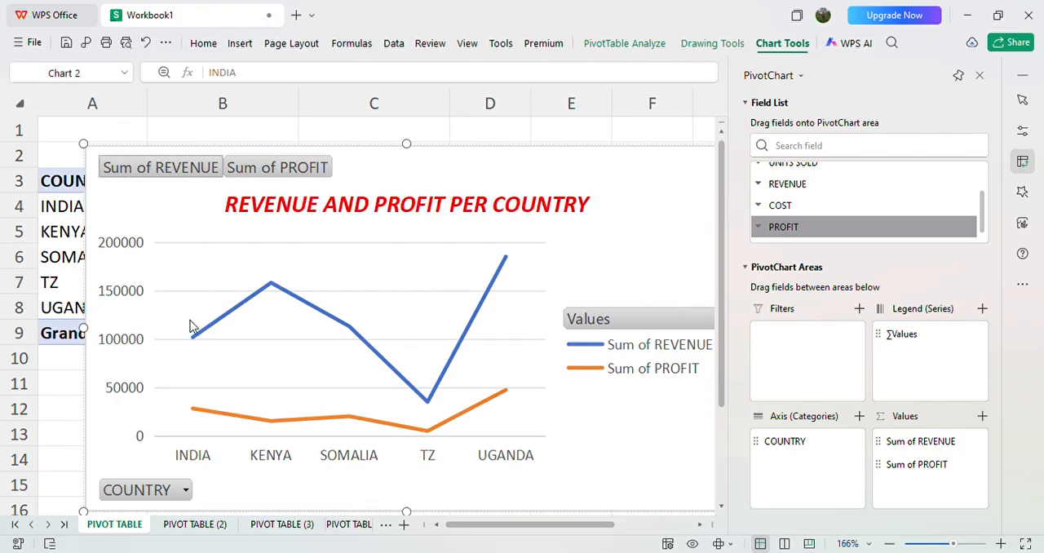
click(223, 410)
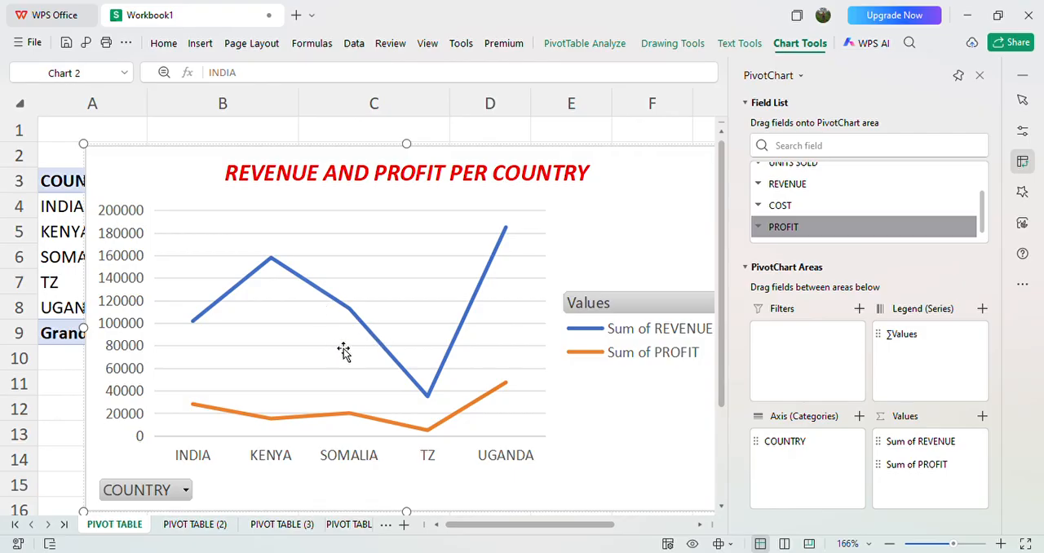
click(384, 528)
click(426, 479)
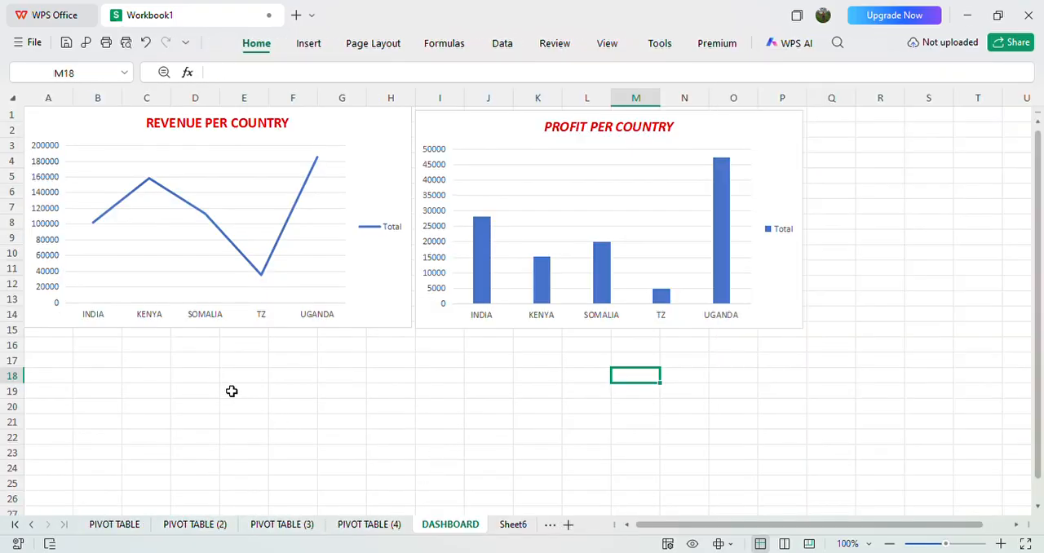
click(182, 363)
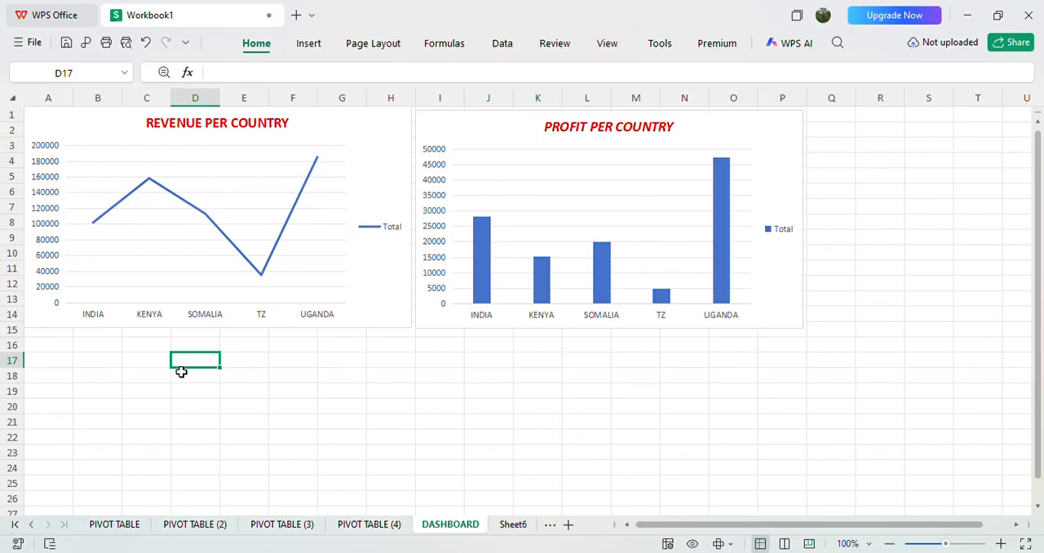
key(ctrl+v)
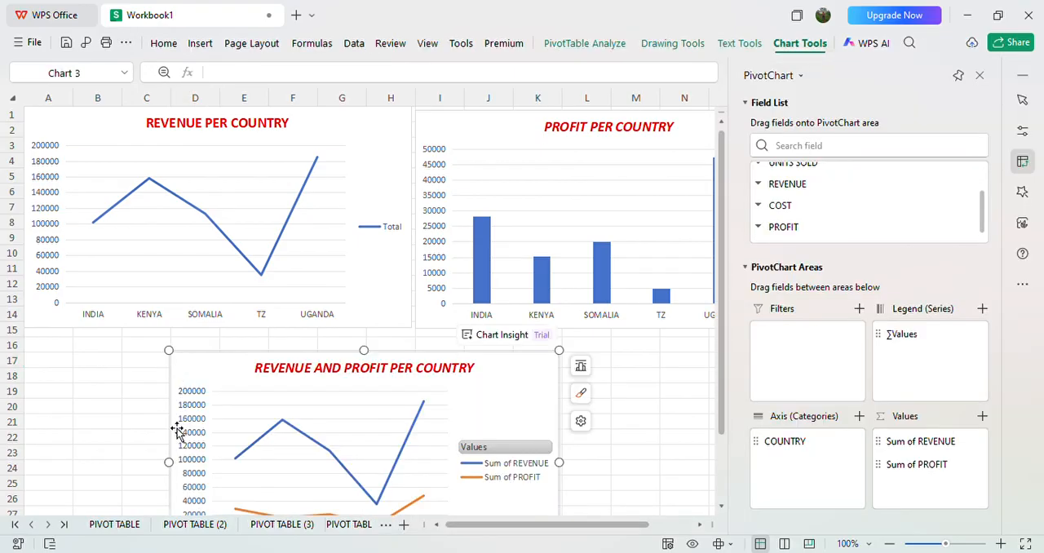
Step: Resize the pasted chart to span columns A to H, matching the width of the REVENUE PER COUNTRY chart above it
drag(181, 474, 39, 436)
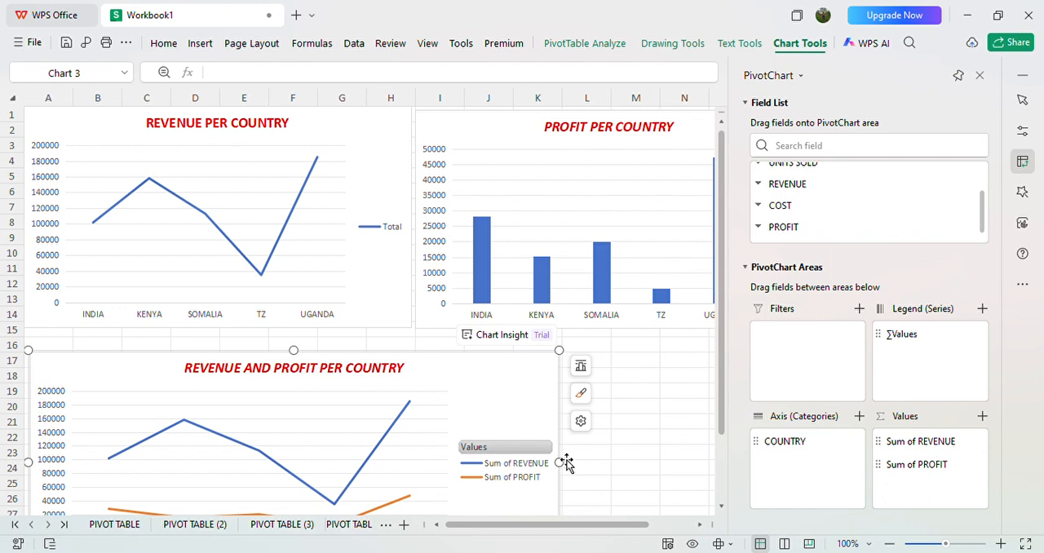
drag(574, 473, 418, 444)
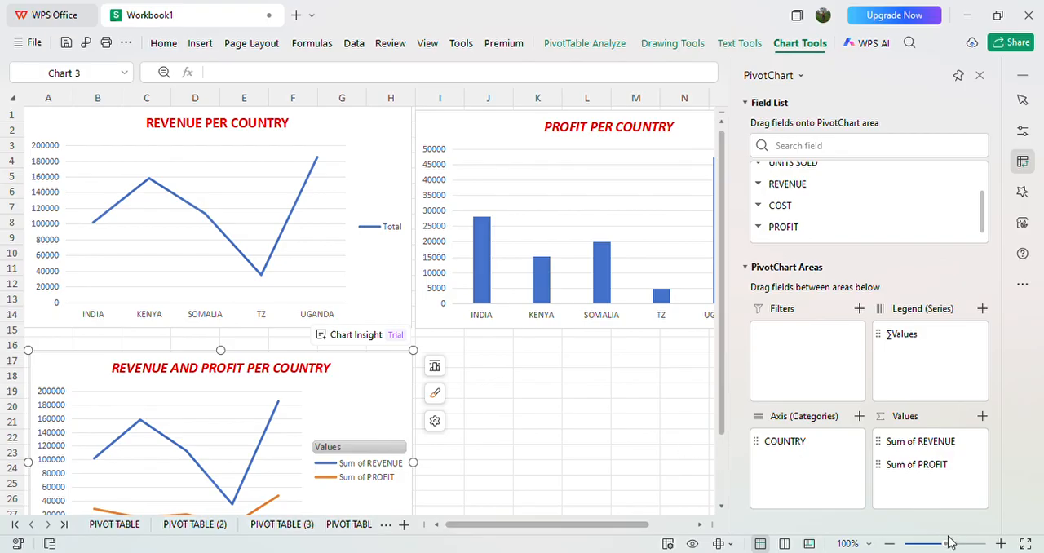
click(1000, 544)
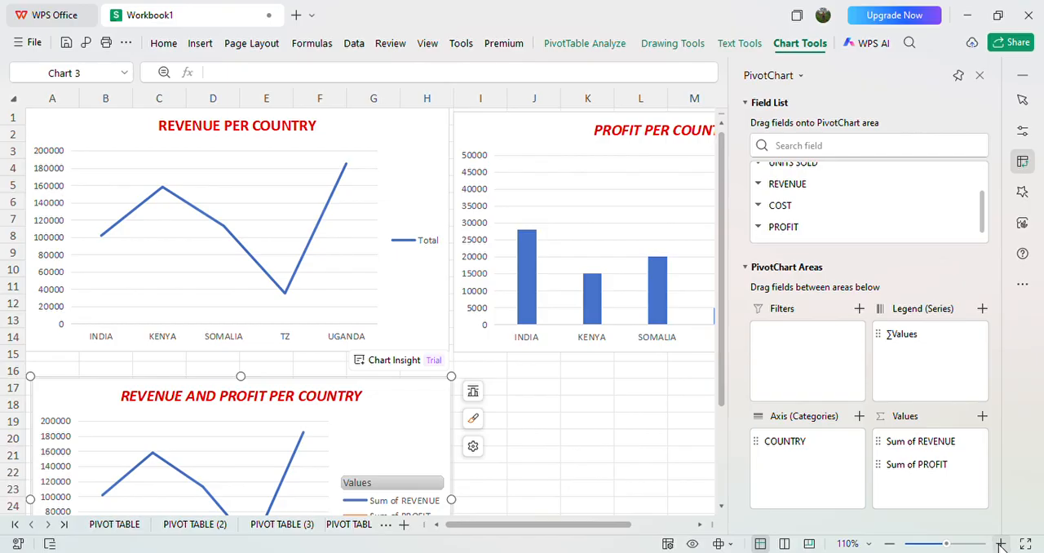
scroll(359, 310, down, 3)
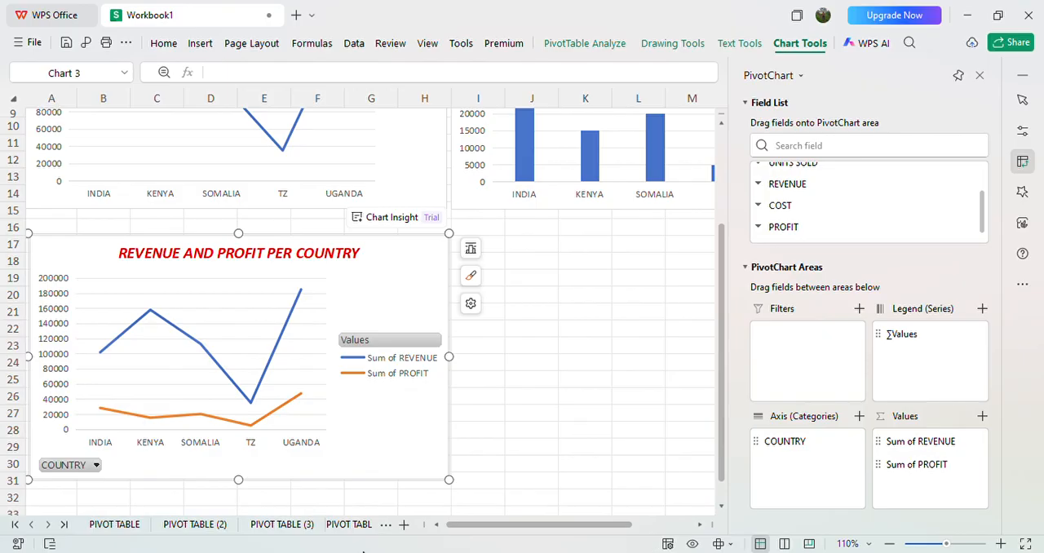
Step: Open the PIVOT TABLE (4) sheet and place the COUNTRY field in the rows of its empty pivot table
click(173, 525)
click(131, 526)
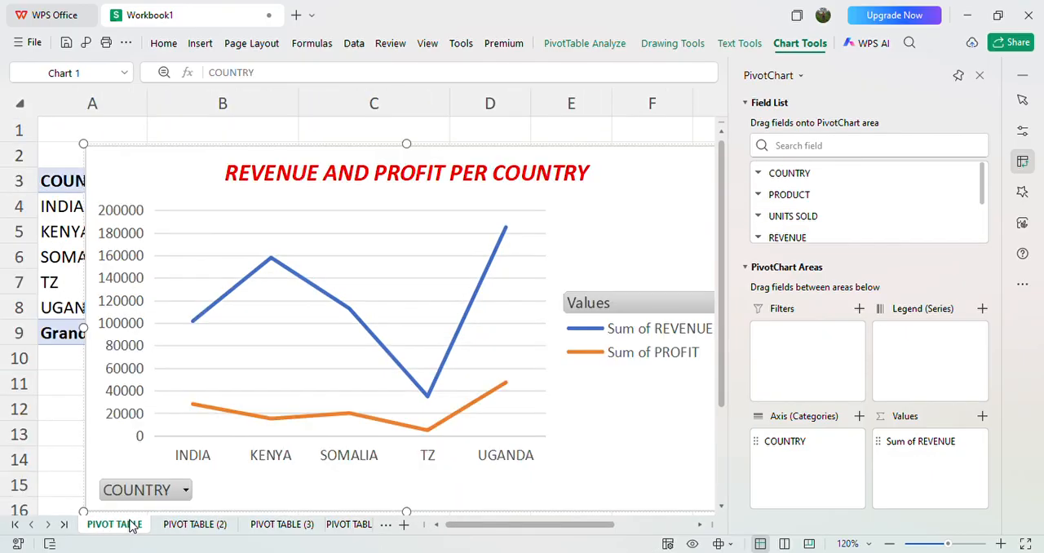
click(181, 526)
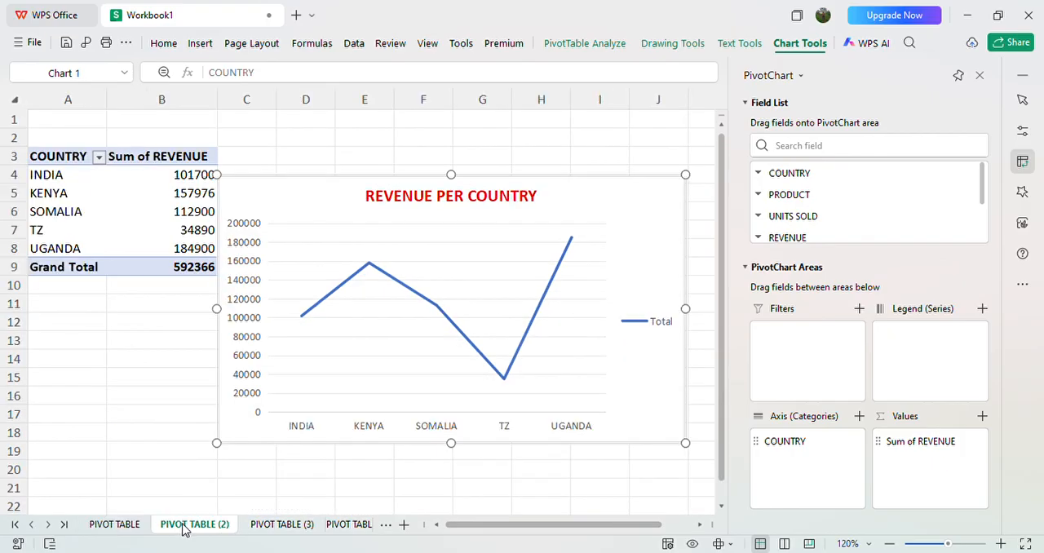
click(285, 526)
click(340, 526)
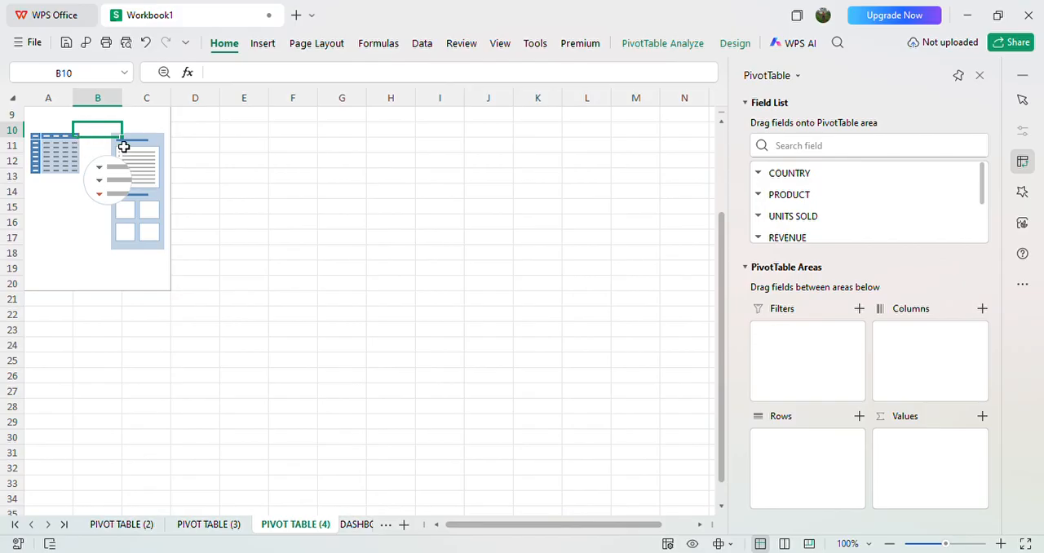
click(797, 176)
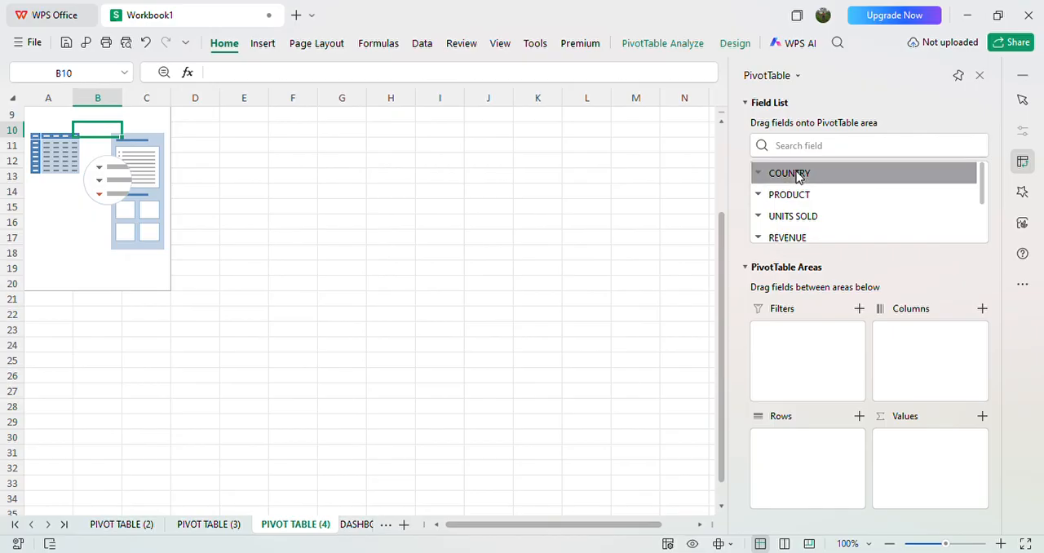
drag(797, 176, 802, 445)
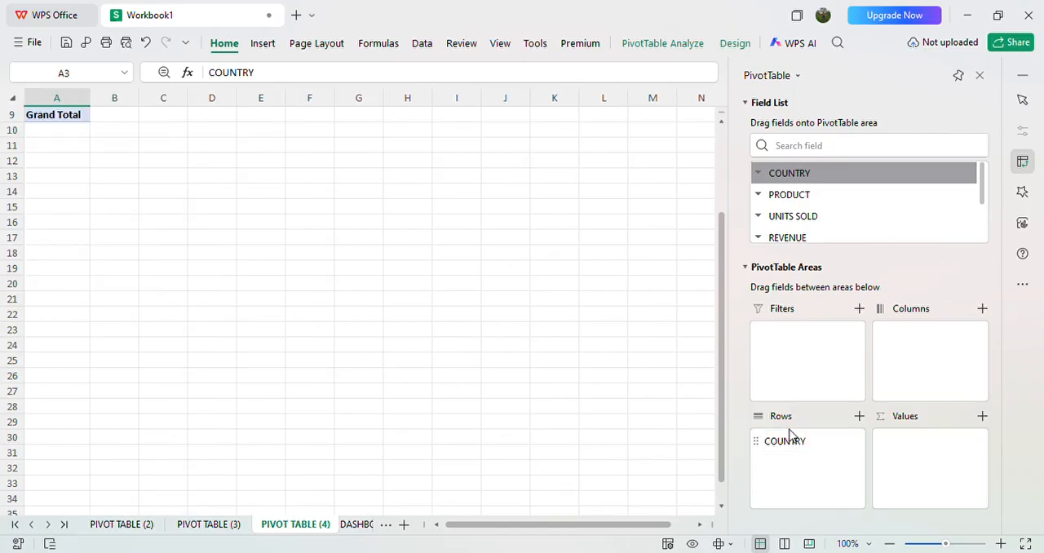
Step: Add the DATE field below COUNTRY in the pivot table's rows
scroll(370, 310, up, 1)
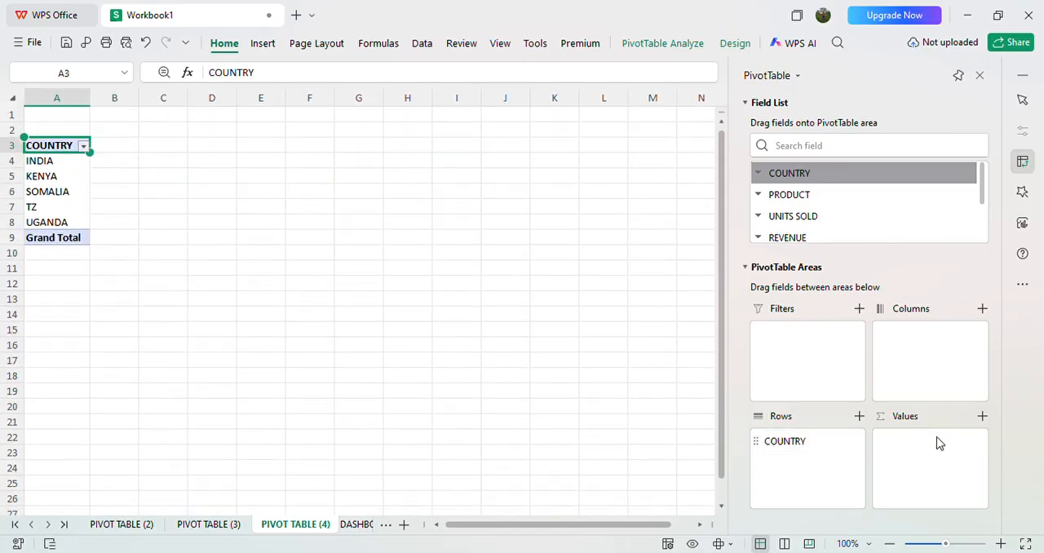
click(1001, 544)
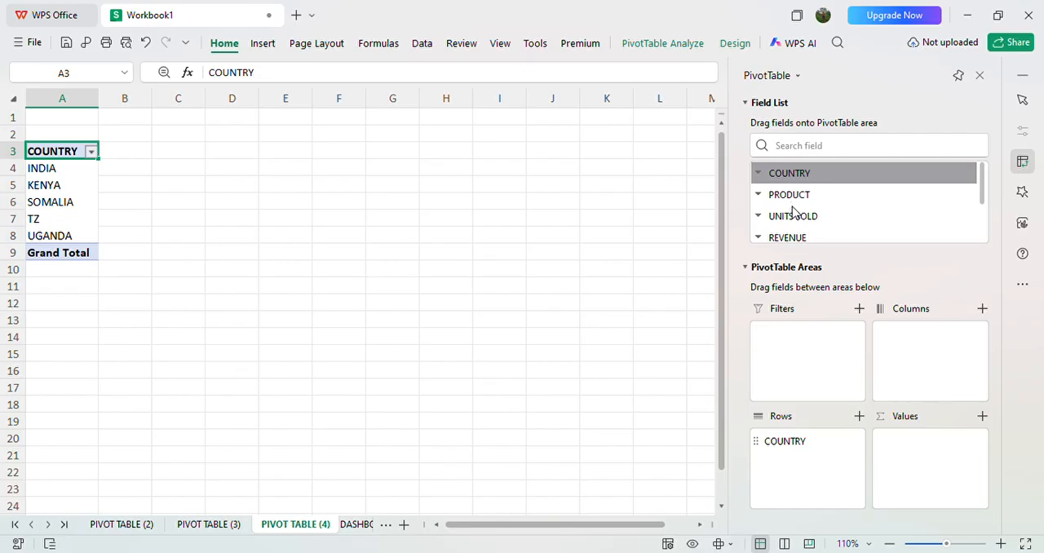
click(983, 224)
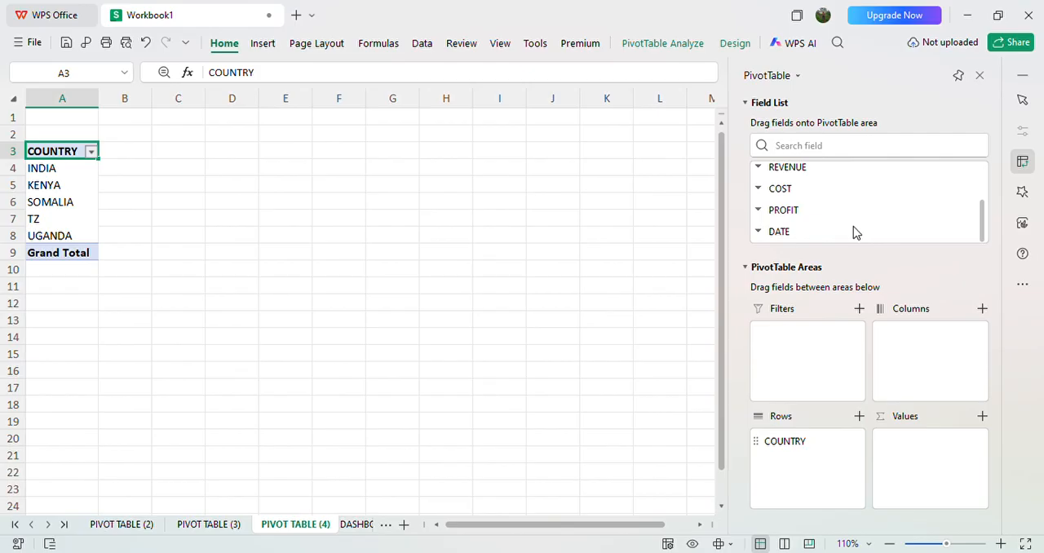
drag(842, 233, 958, 449)
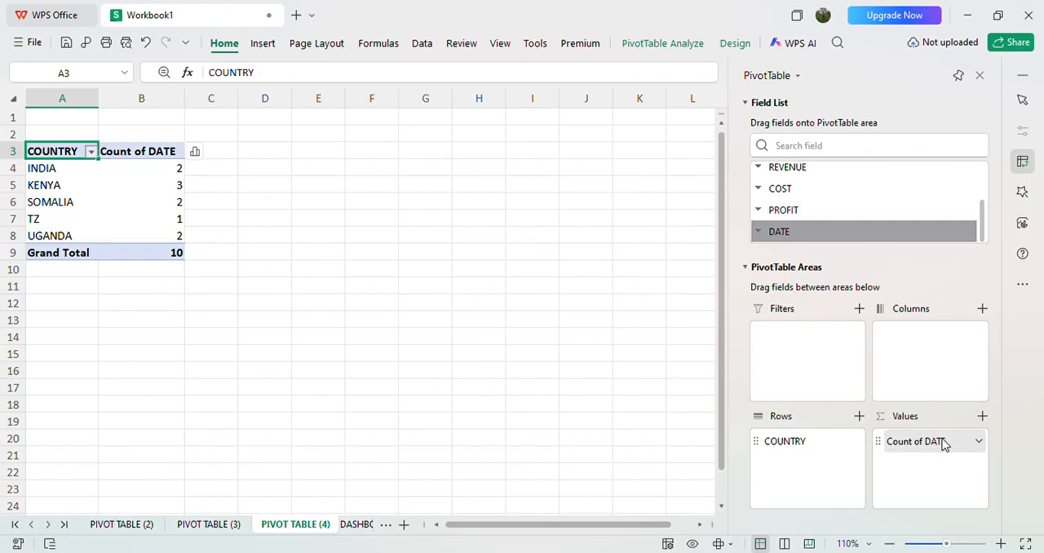
drag(942, 445, 833, 458)
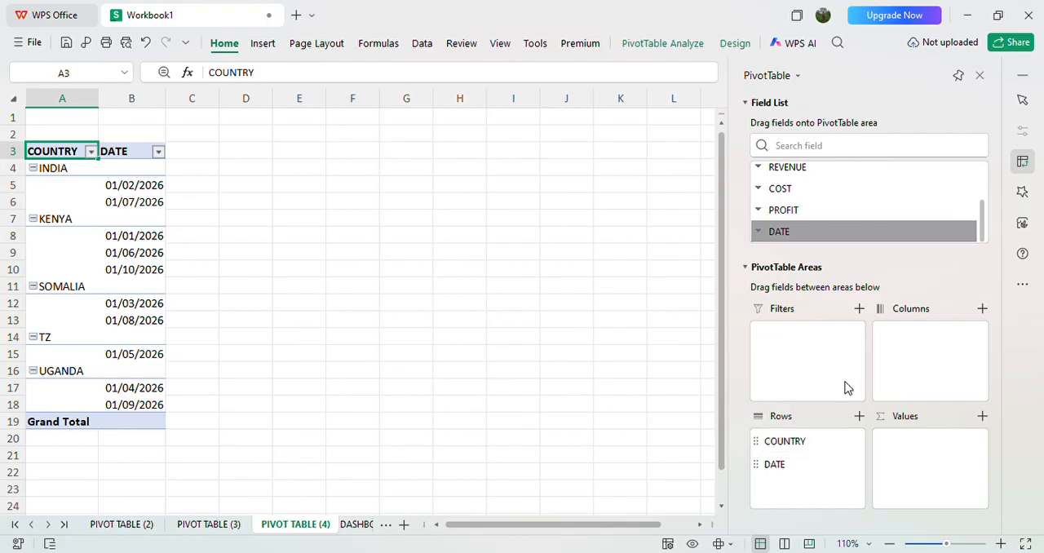
Step: Add REVENUE, COST and PROFIT as summed values to the COUNTRY and DATE pivot table
click(795, 168)
drag(801, 173, 975, 458)
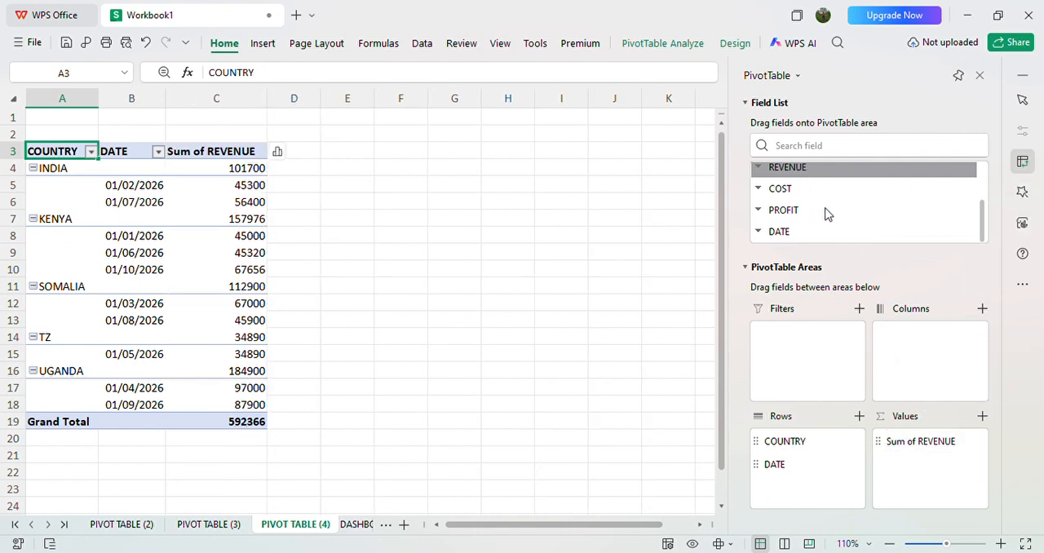
drag(816, 189, 938, 464)
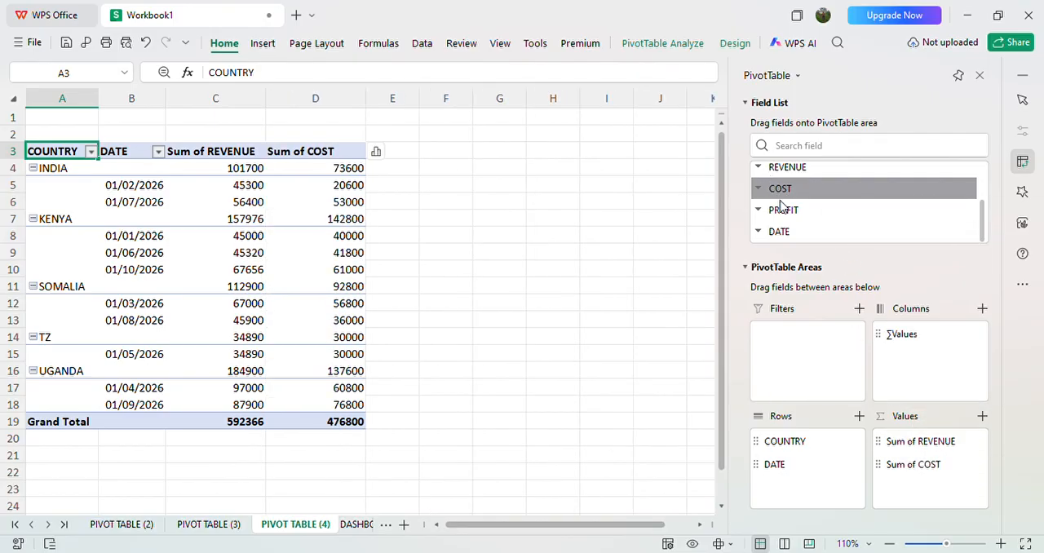
drag(784, 210, 922, 485)
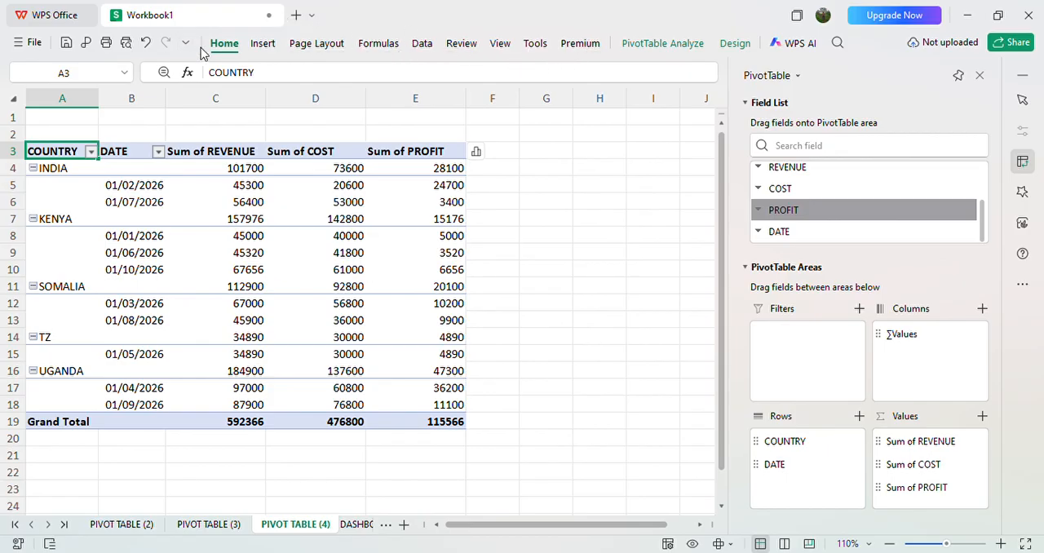
Step: Insert a line pivot chart of revenue, cost and profit by country and date, and add a chart title
click(264, 44)
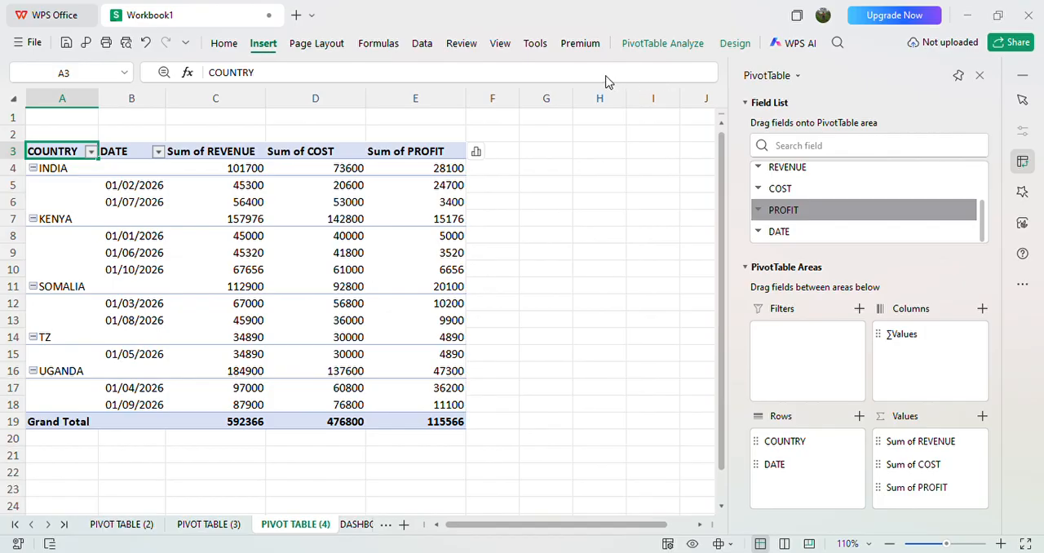
click(425, 135)
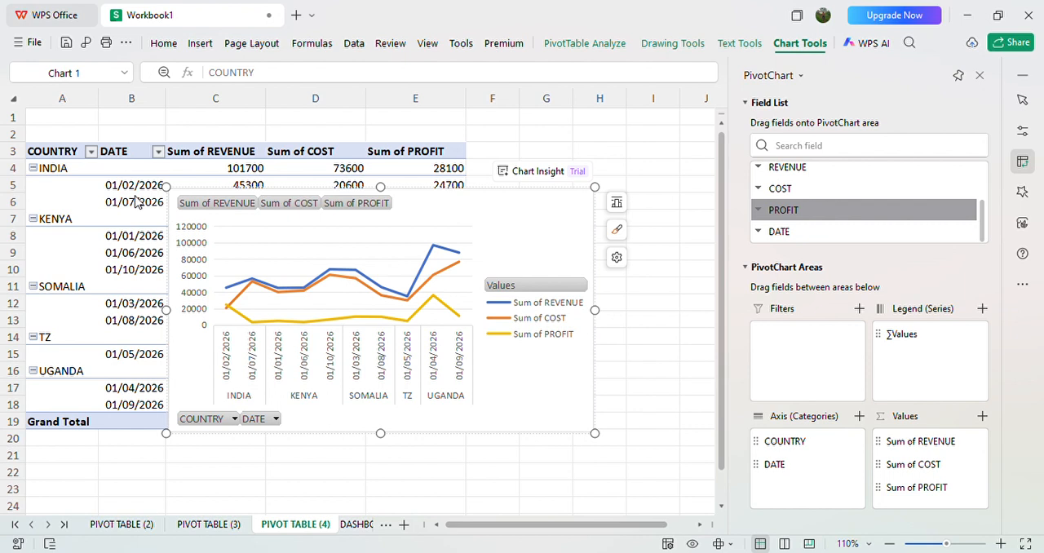
click(198, 243)
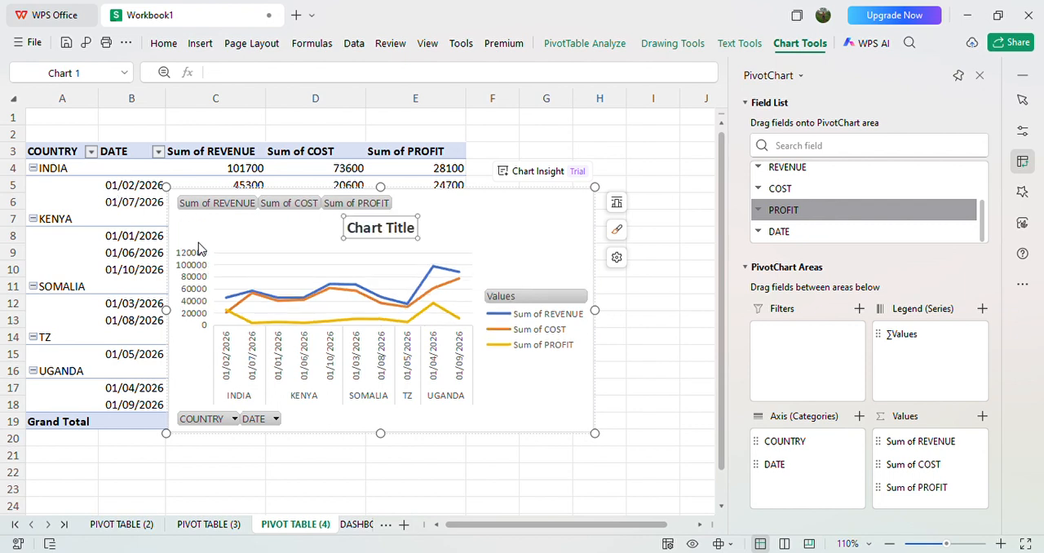
Step: Enter REVENUE,COST AND PROFIT PER COUNTRY in the line chart's title, ahead of the placeholder text
click(354, 236)
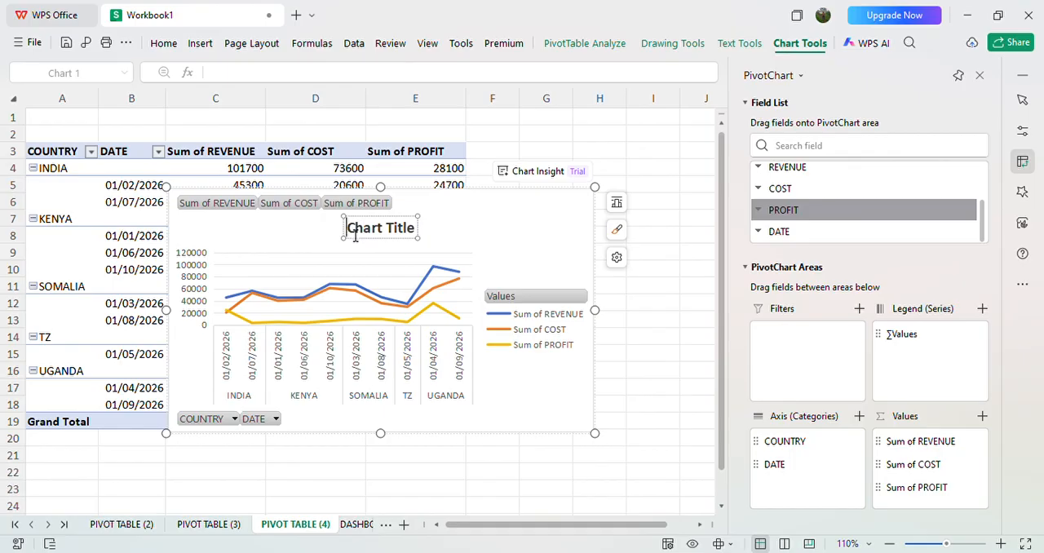
text(R)
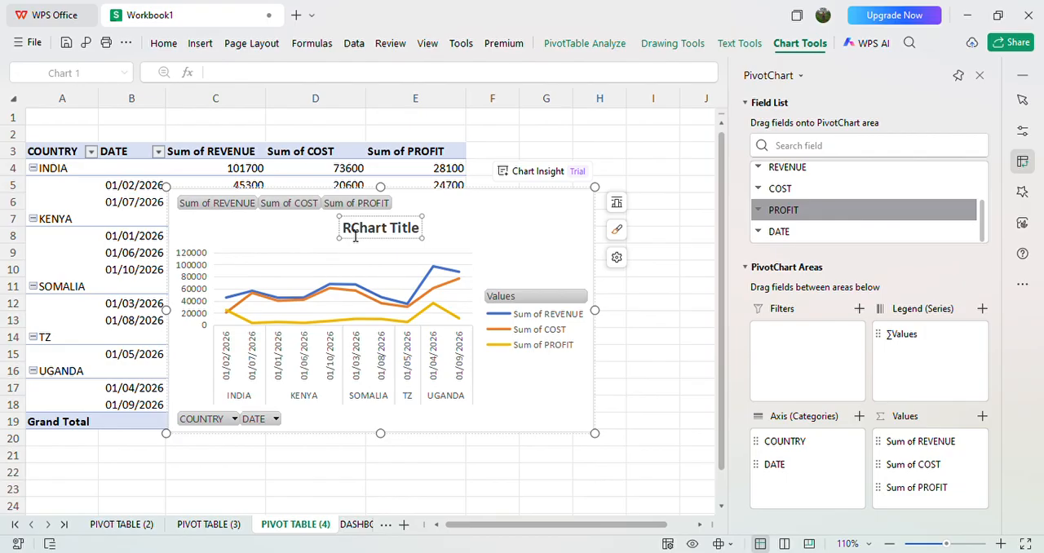
text(EVE)
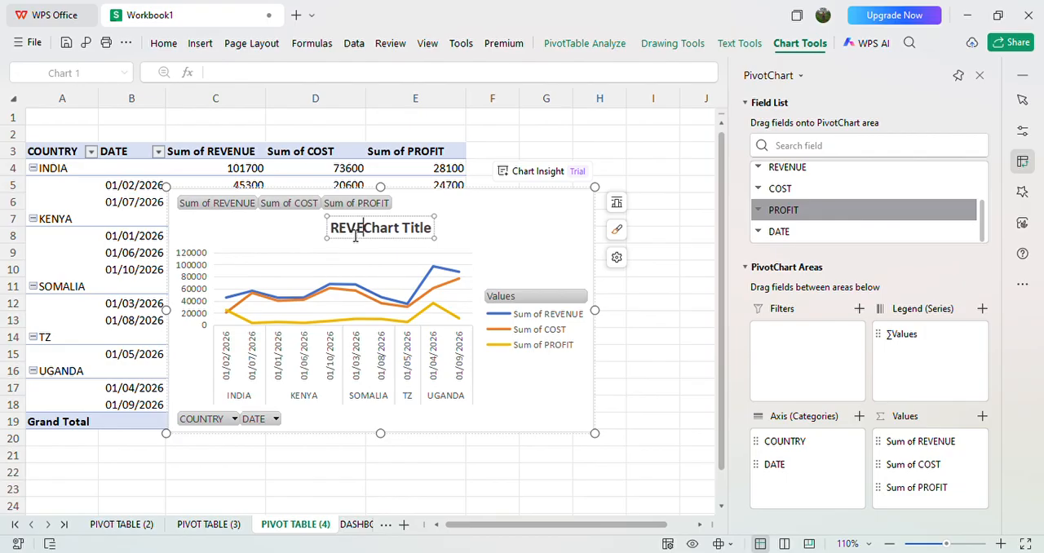
text(B)
key(BackSpace)
text(NUE,)
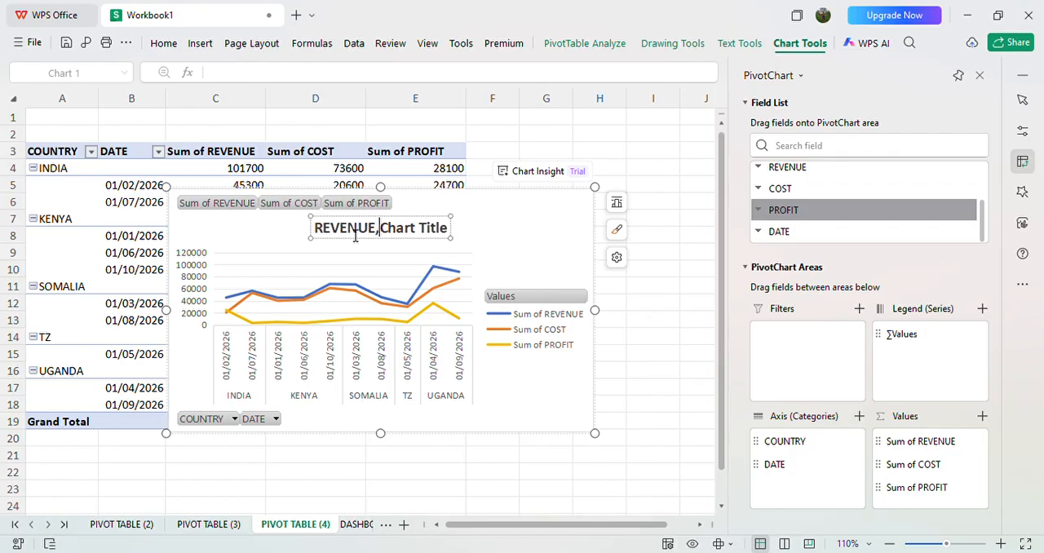
text( COS)
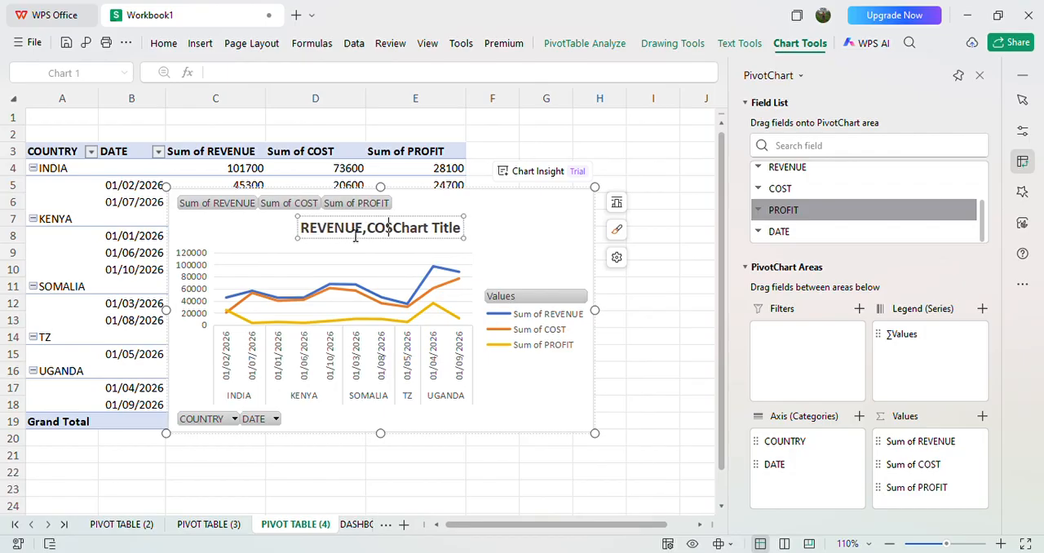
text(T)
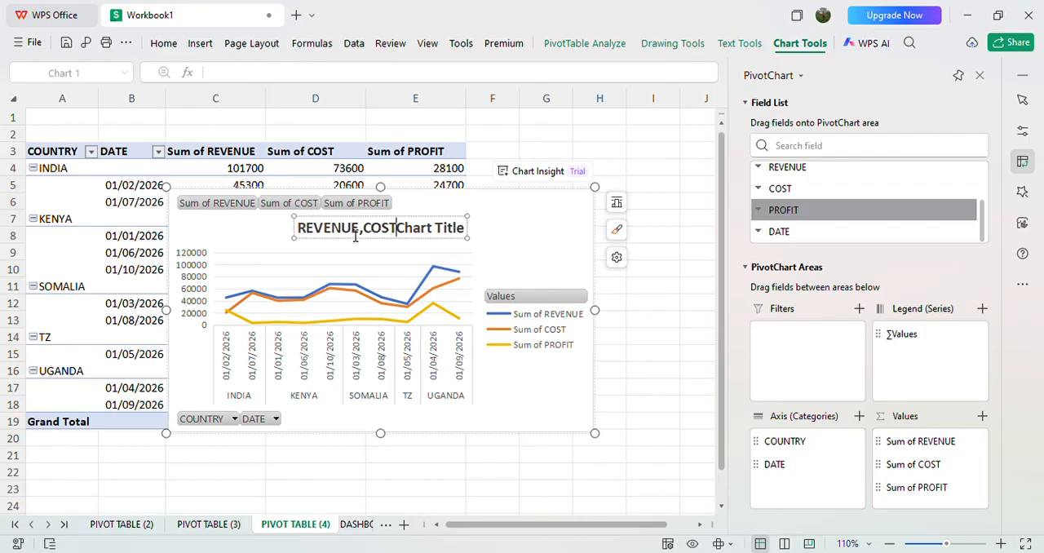
text( AND)
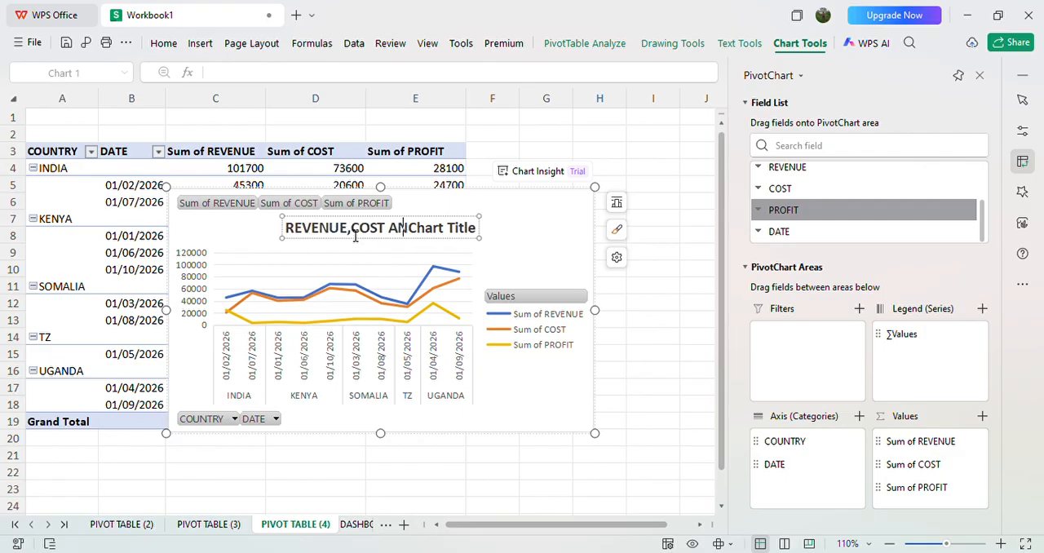
text( PROFIT P)
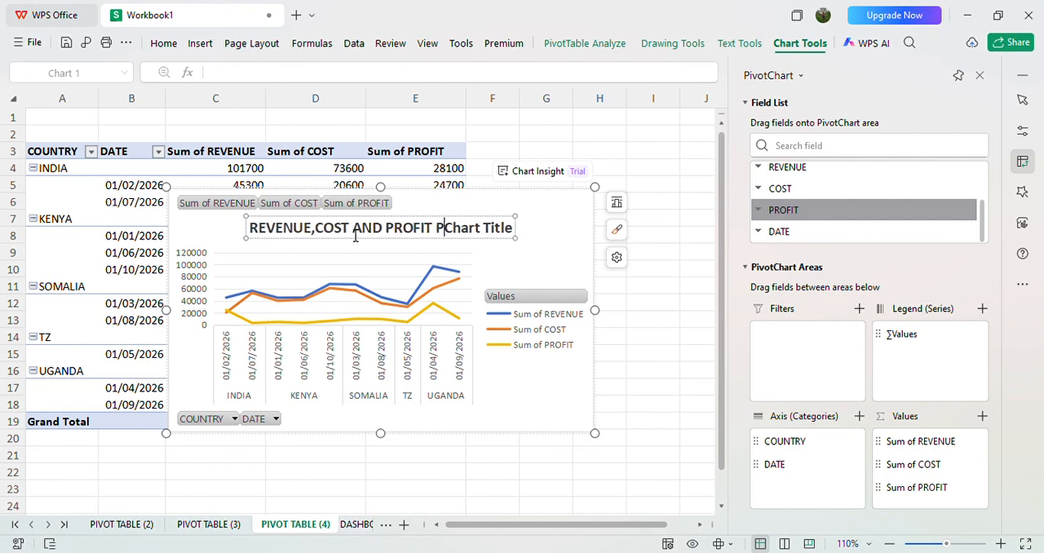
text(ER )
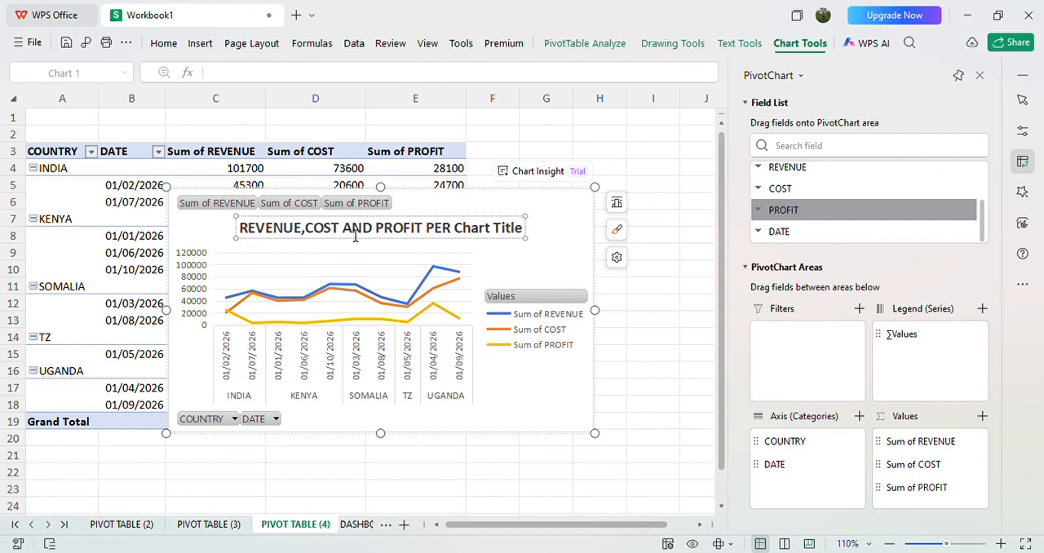
text(COUN)
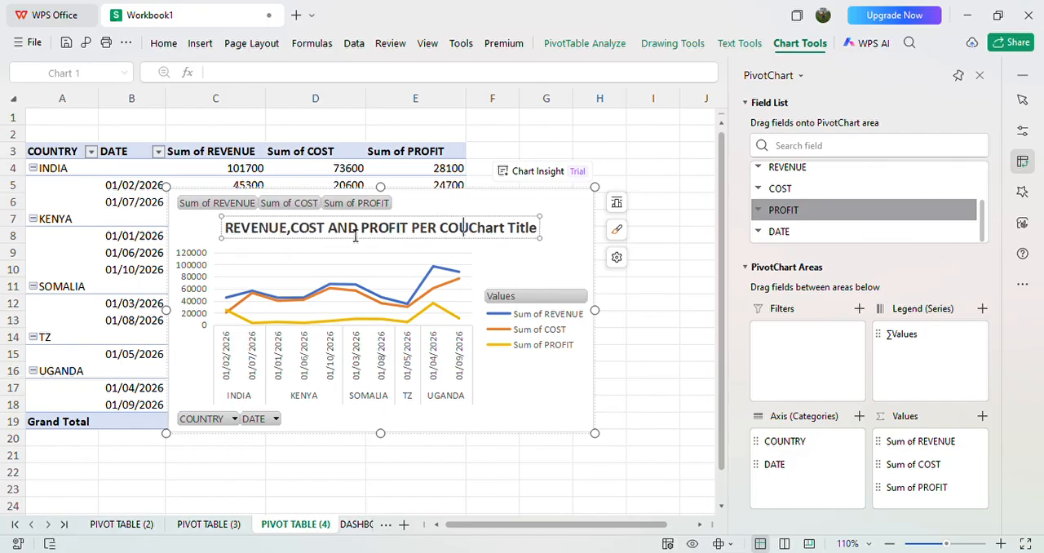
text(TRY)
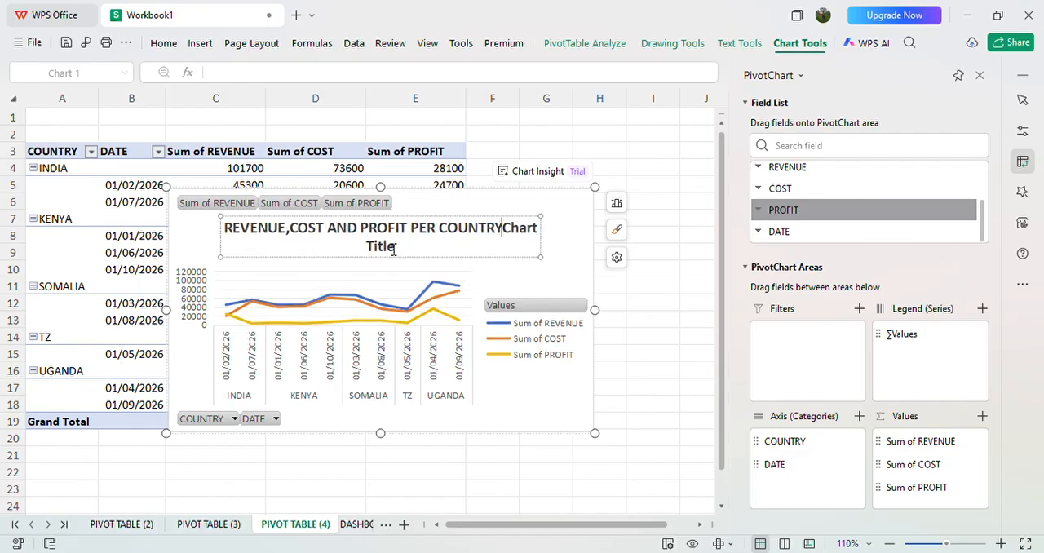
Step: Remove the leftover placeholder text "Chart Title" from the end of the line chart's title
key(BackSpace)
key(BackSpace)
key(BackSpace)
key(BackSpace)
key(BackSpace)
key(BackSpace)
key(BackSpace)
key(BackSpace)
key(BackSpace)
key(BackSpace)
key(BackSpace)
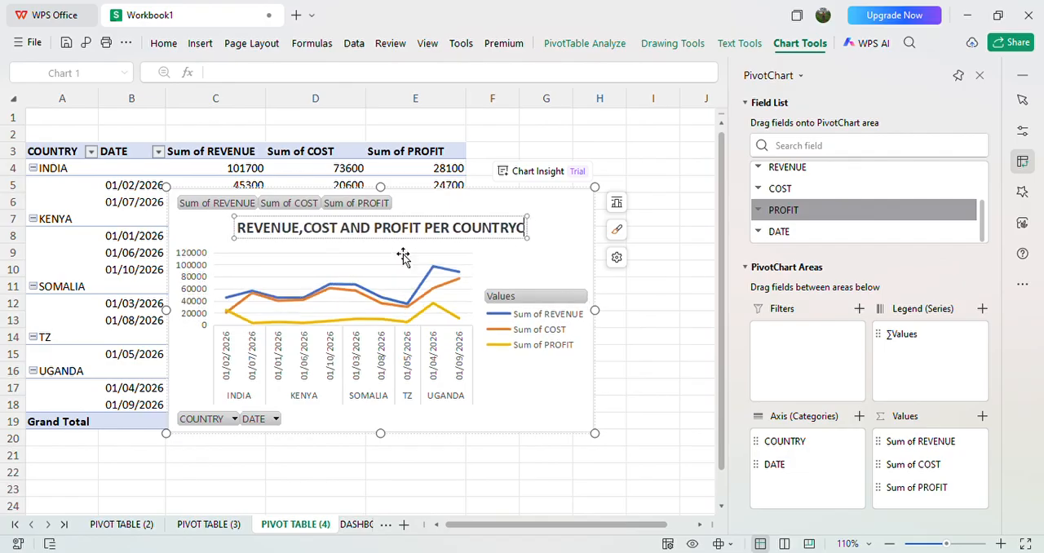
mouse_move(403, 254)
mouse_down()
mouse_move(354, 264)
mouse_move(396, 248)
mouse_up()
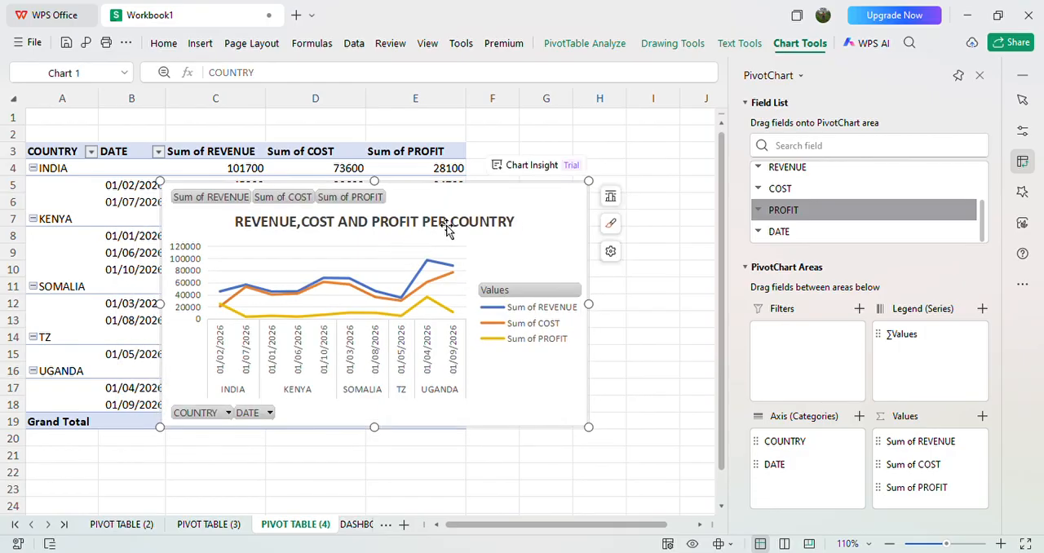
Step: Format the whole title of the line chart in red italic text
click(517, 224)
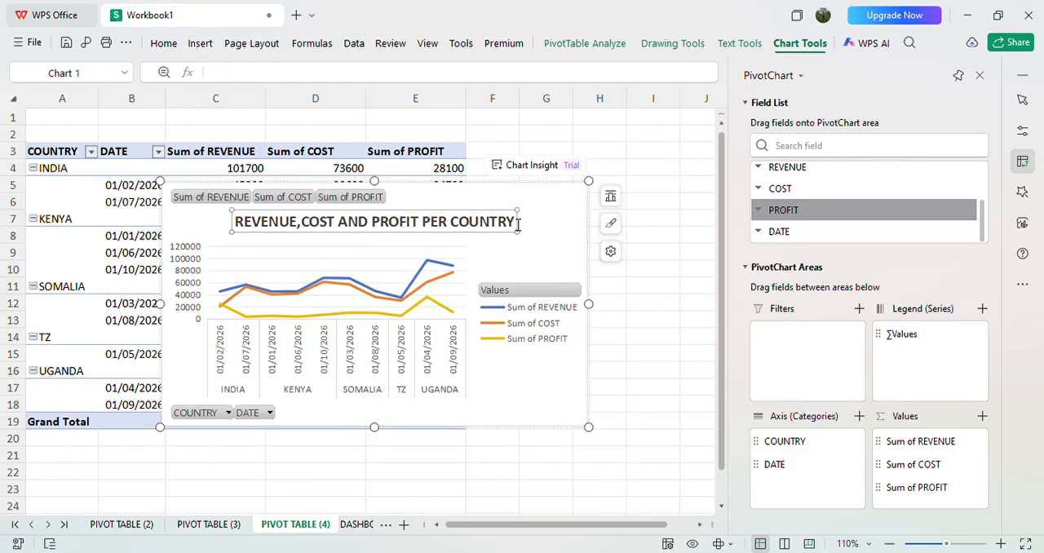
click(519, 227)
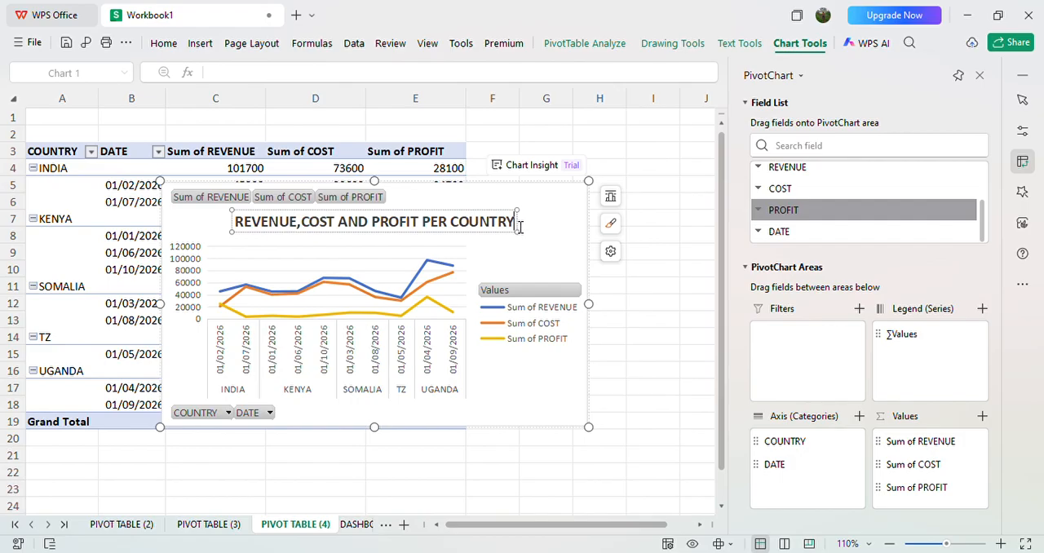
drag(520, 227, 279, 217)
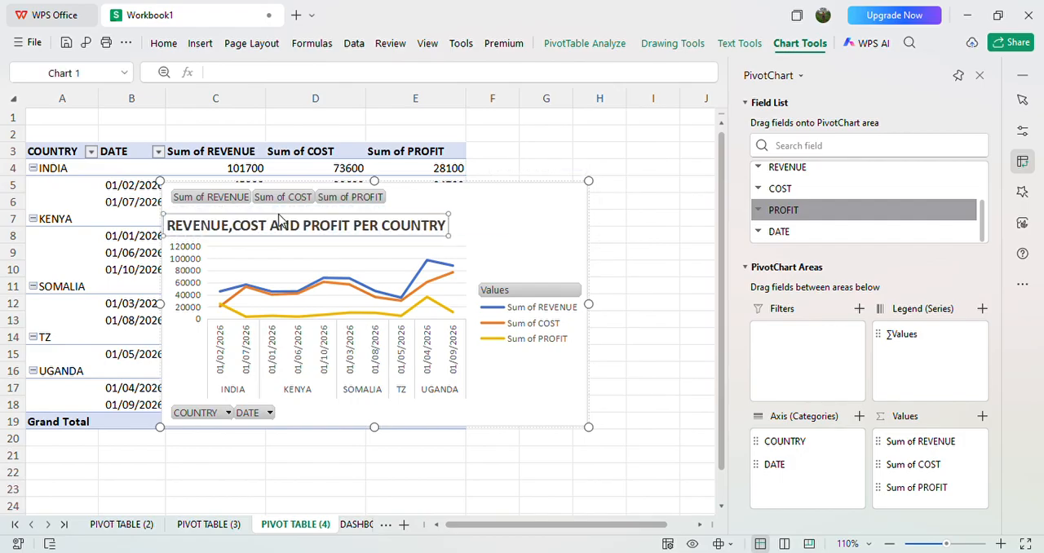
click(171, 232)
drag(174, 231, 469, 208)
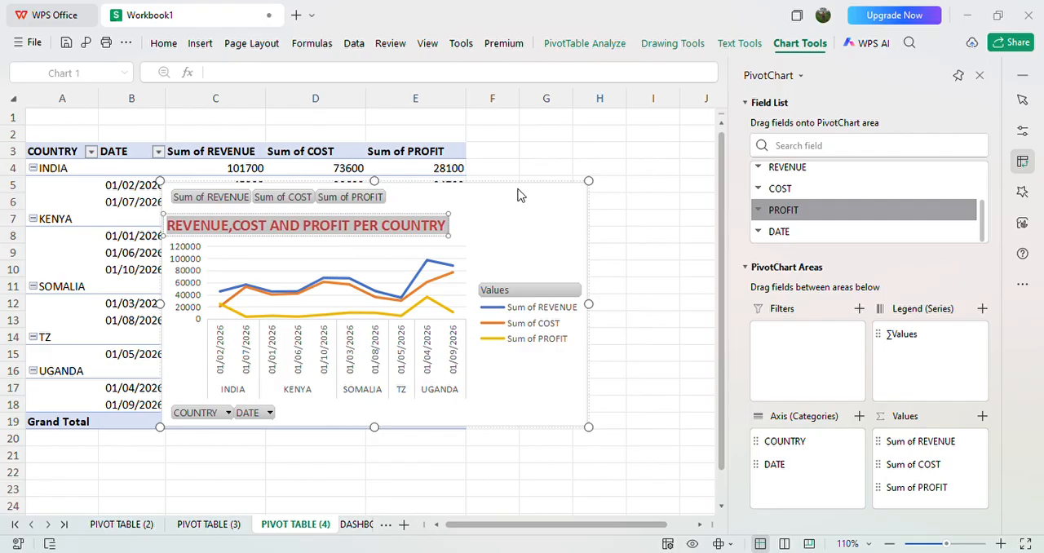
key(ctrl+i)
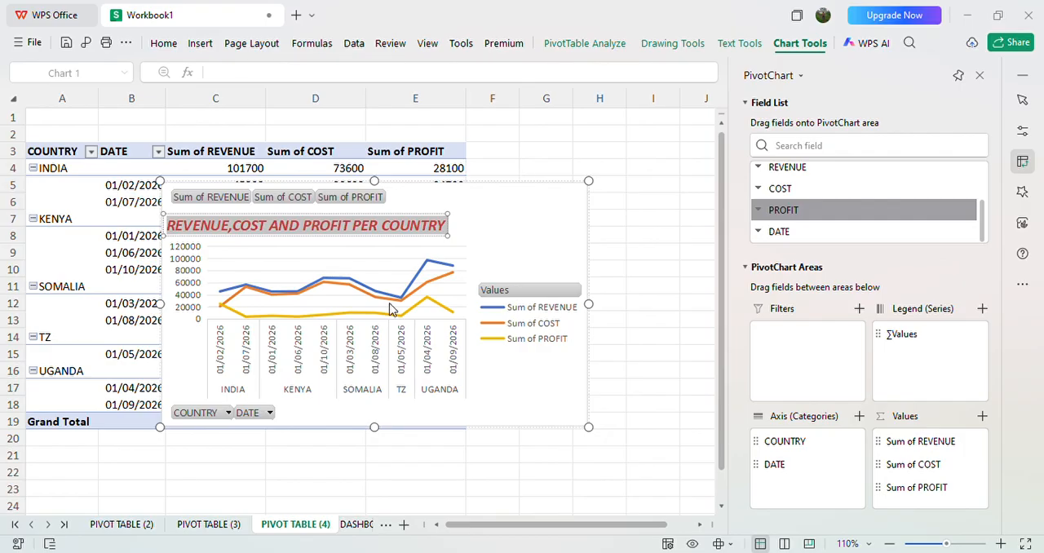
double_click(277, 227)
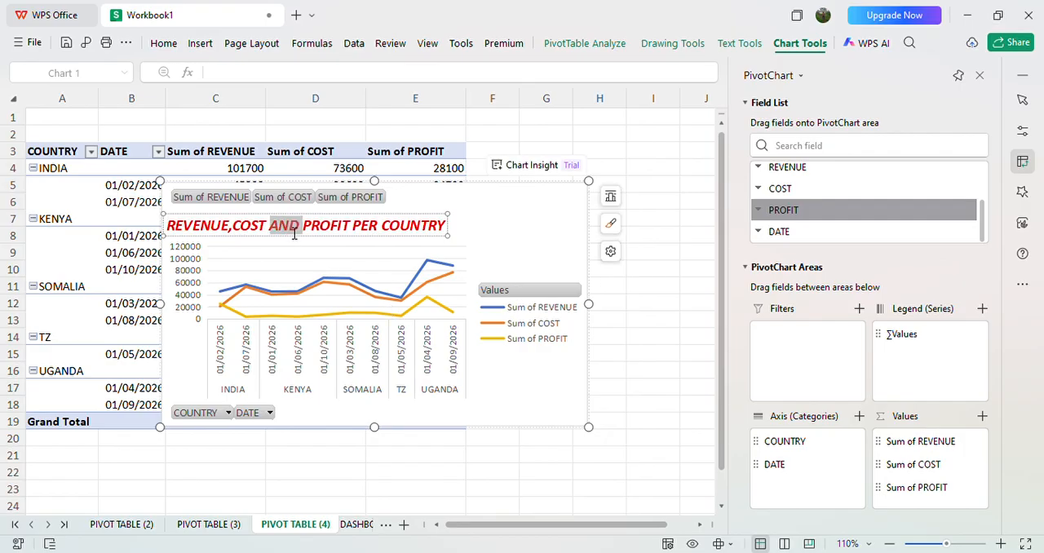
click(243, 246)
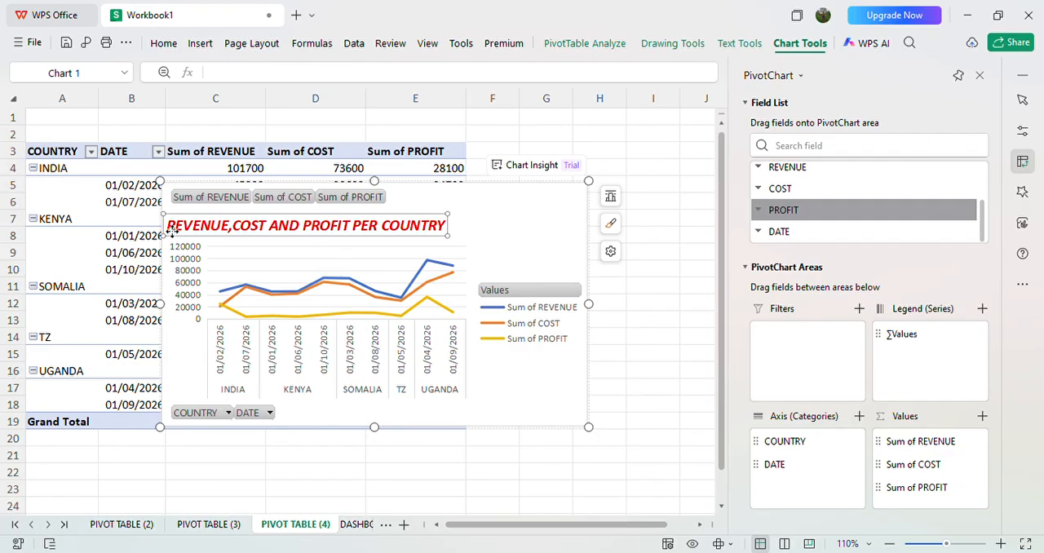
Step: Center the title above the plot and remove the pivot field buttons from the line chart
drag(172, 232, 234, 225)
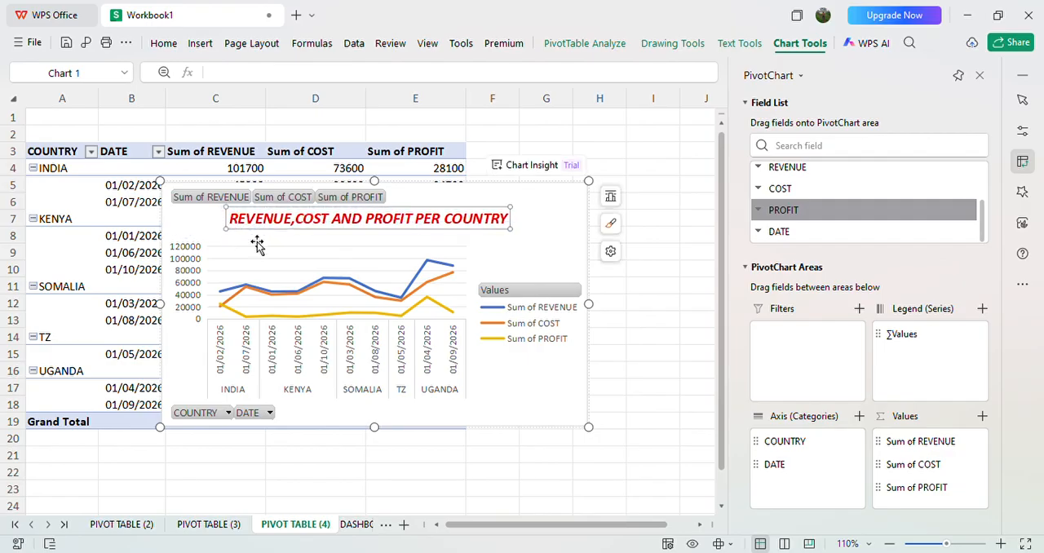
click(229, 196)
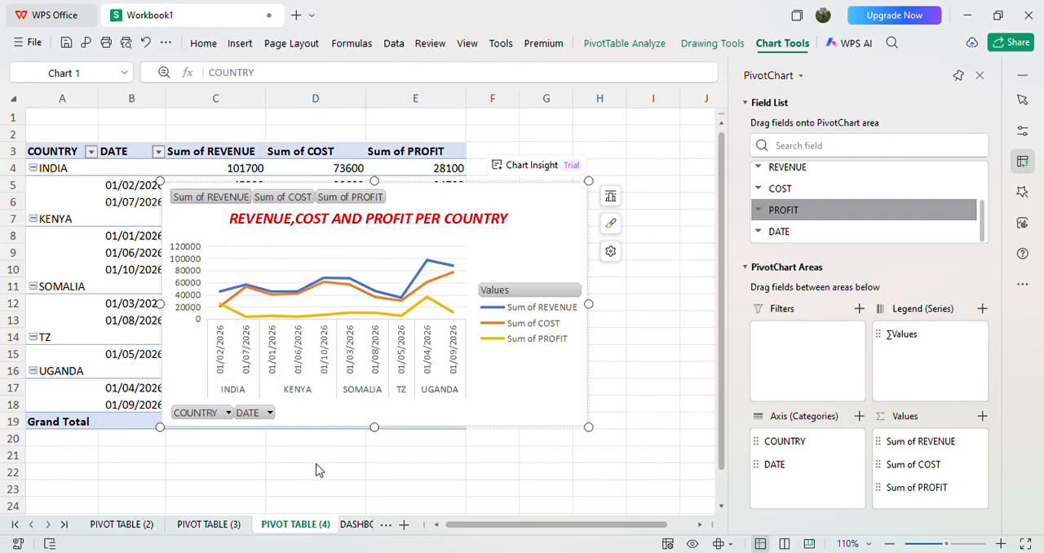
key(Delete)
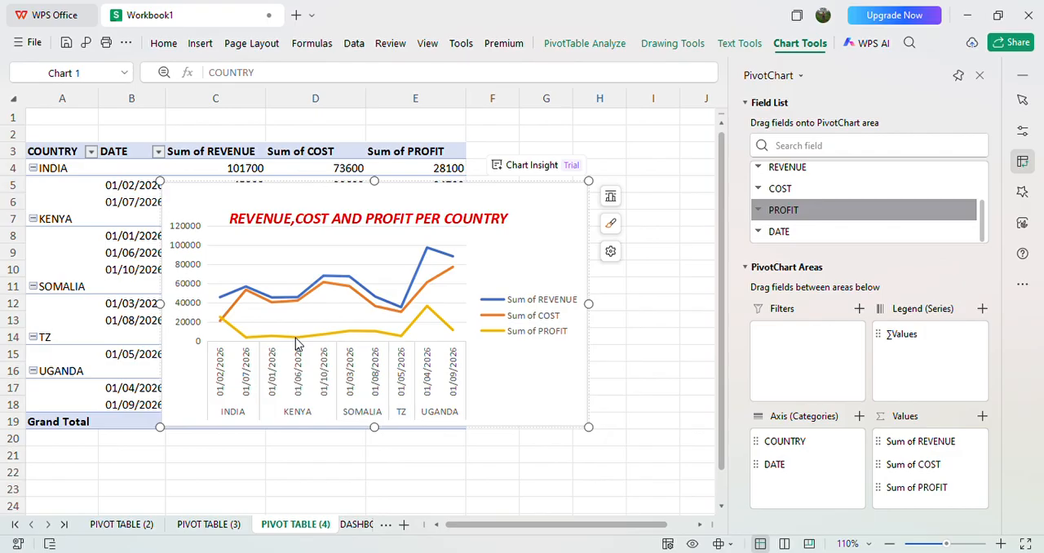
Step: Copy the finished revenue, cost and profit line chart and paste it at cell J24 of the DASHBOARD sheet
click(297, 263)
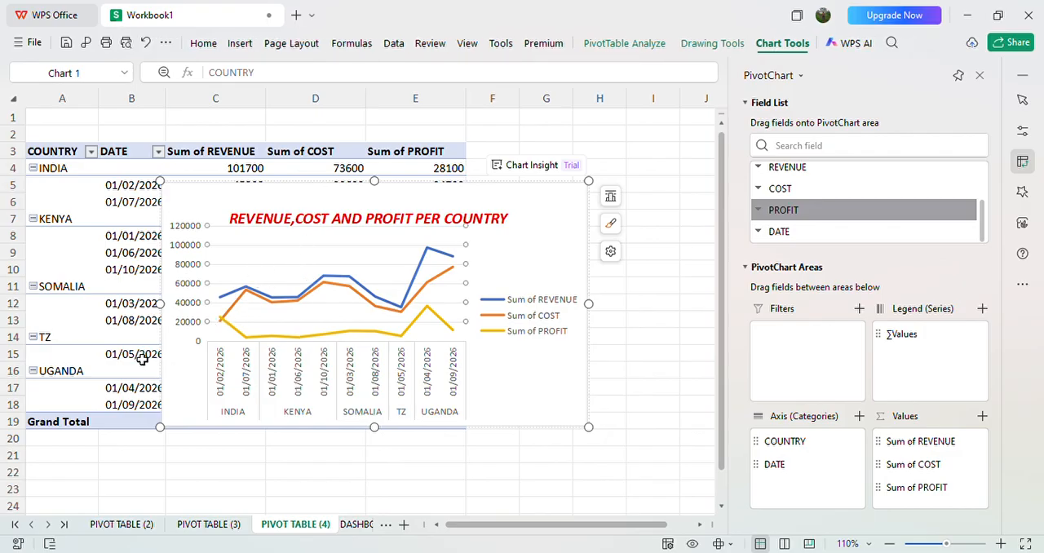
drag(139, 357, 219, 341)
click(218, 341)
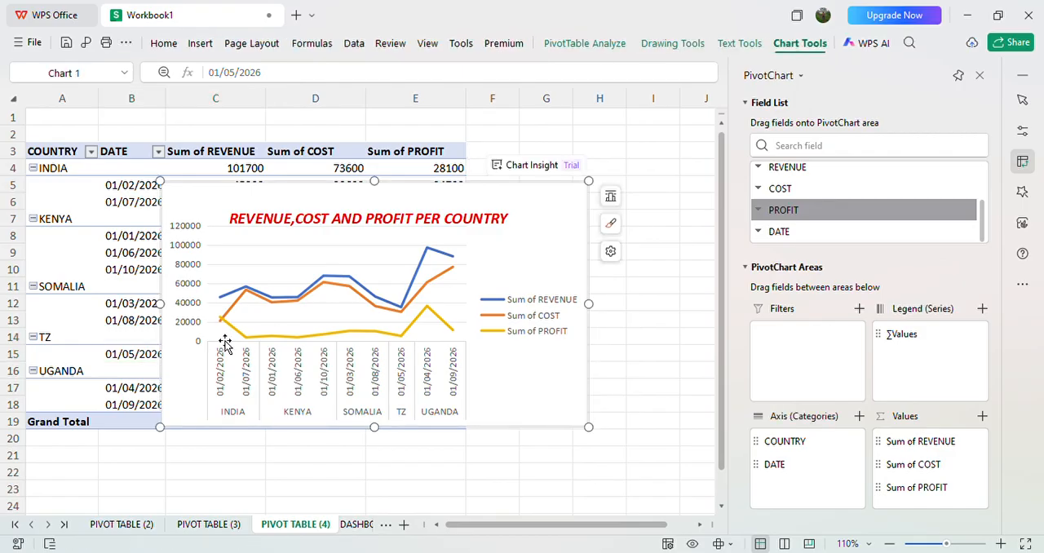
click(356, 524)
click(533, 368)
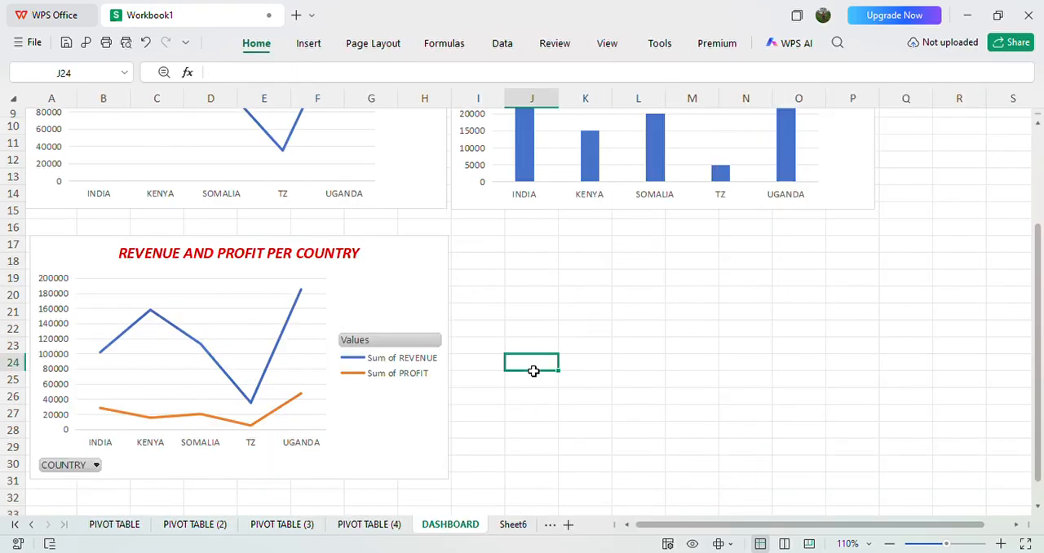
key(ctrl+v)
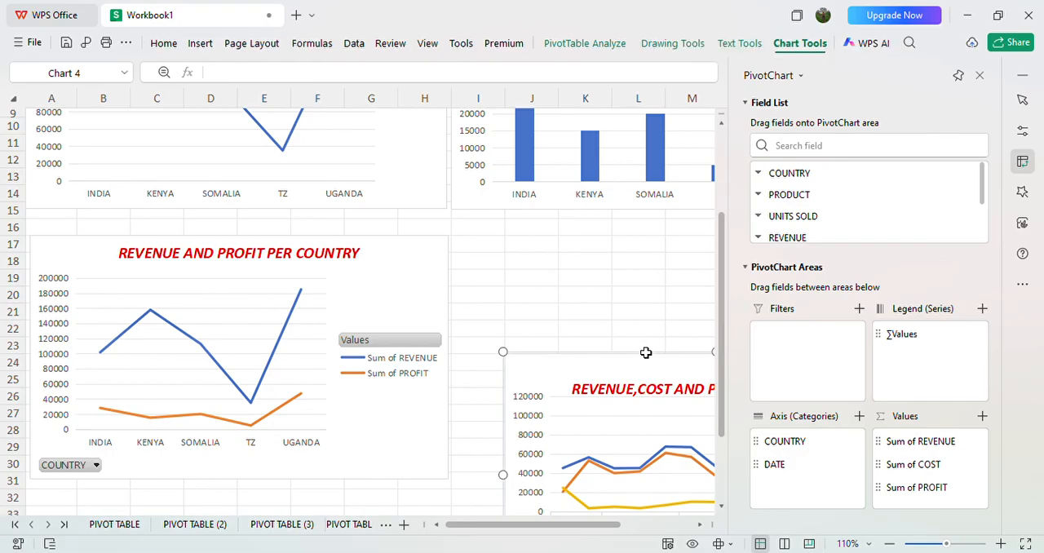
Step: Move the pasted chart's plot area up and enlarge the chart so its upper corner reaches cell I17, beside the REVENUE AND PROFIT PER COUNTRY chart
click(652, 432)
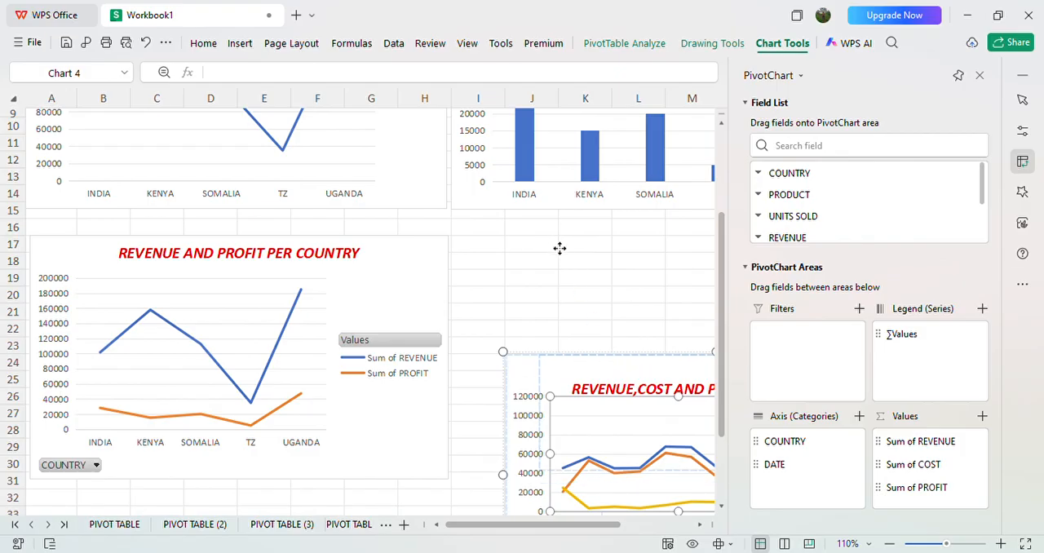
drag(558, 248, 562, 256)
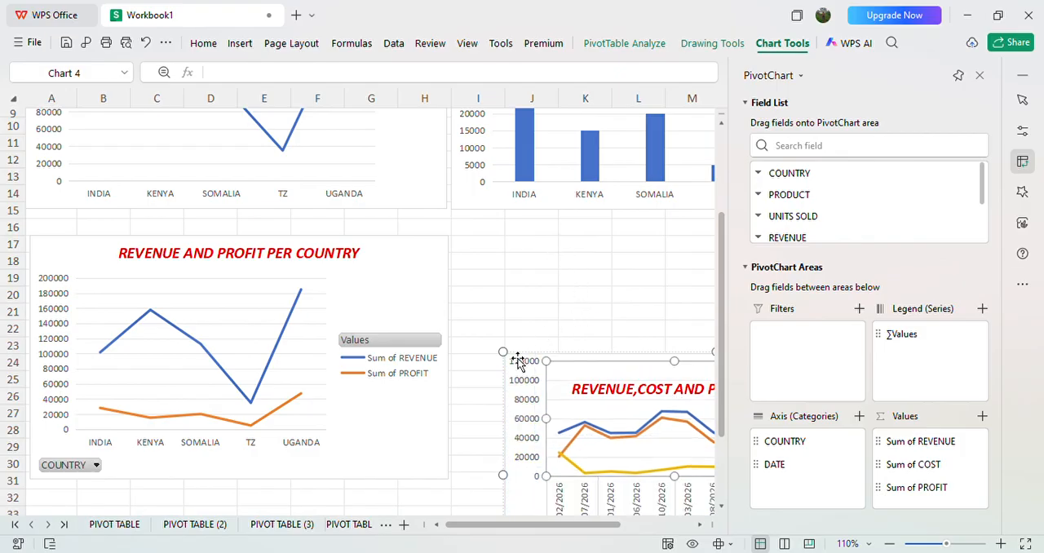
drag(512, 363, 463, 242)
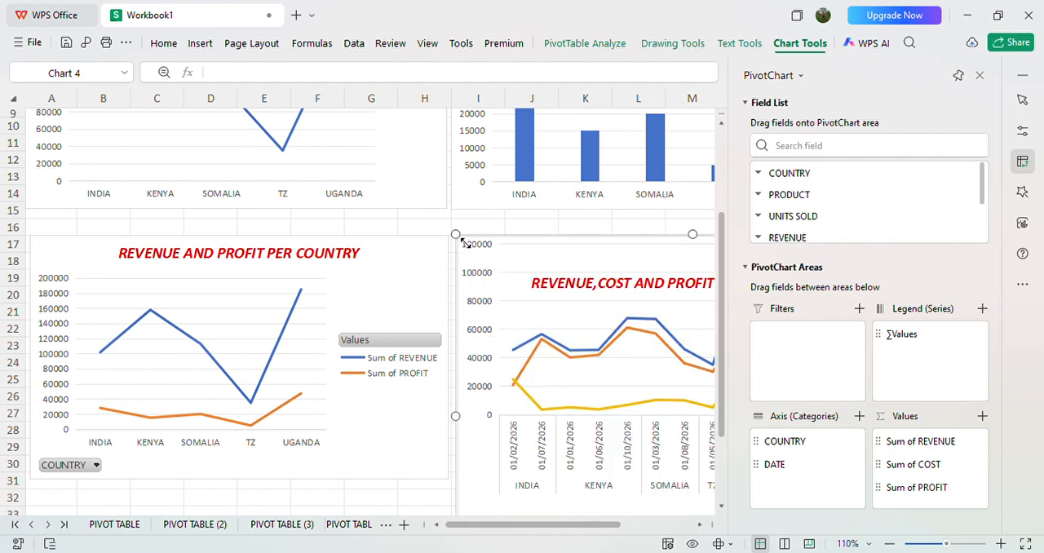
click(624, 259)
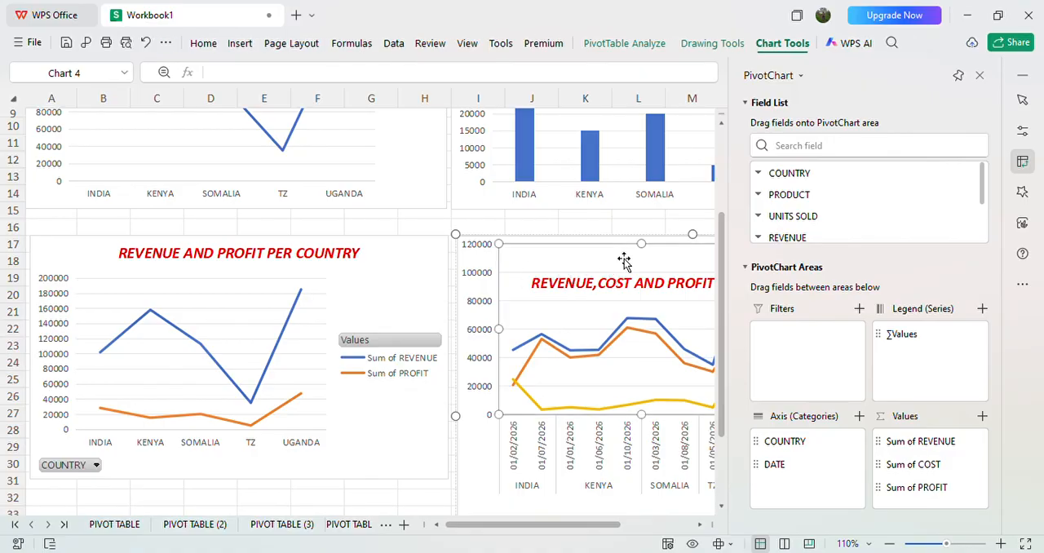
click(420, 280)
click(461, 222)
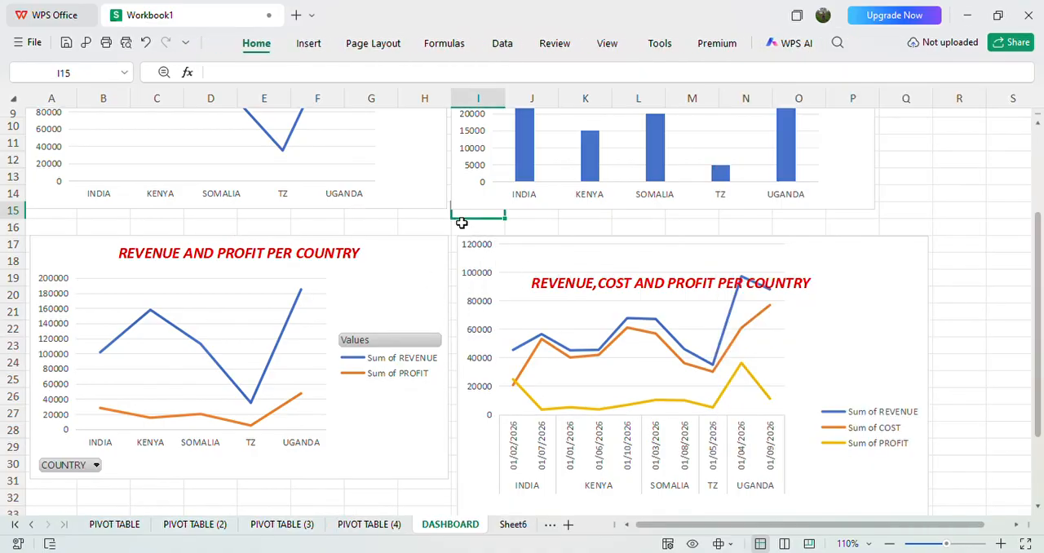
Step: Move the title of the pasted revenue, cost and profit chart up to the chart's upper edge
click(689, 298)
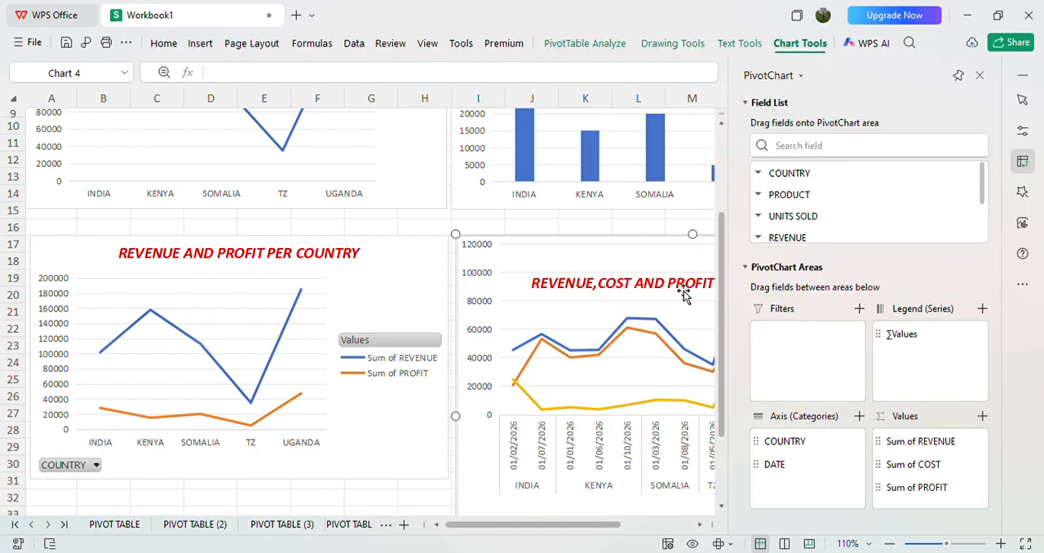
click(683, 287)
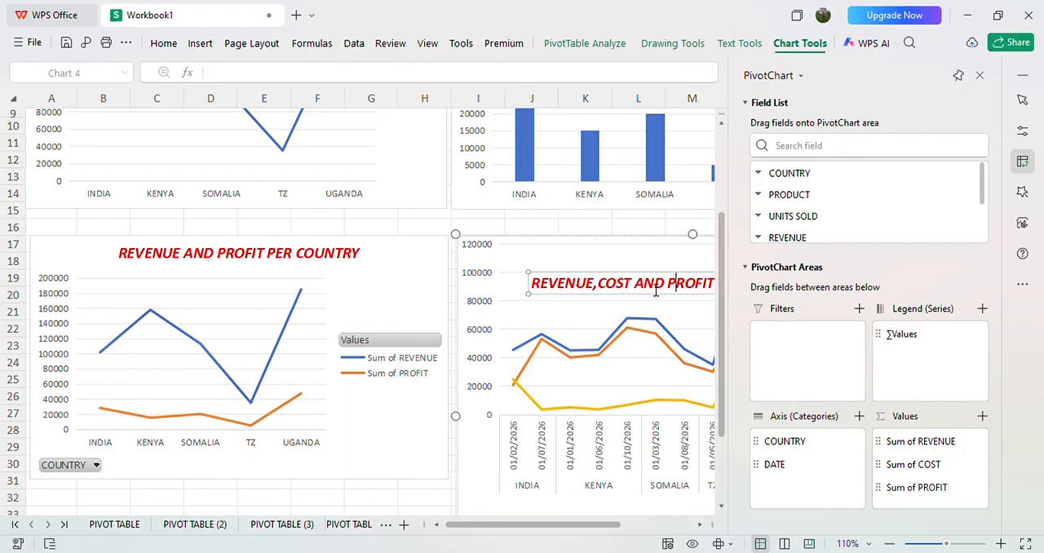
drag(654, 277, 652, 247)
click(657, 287)
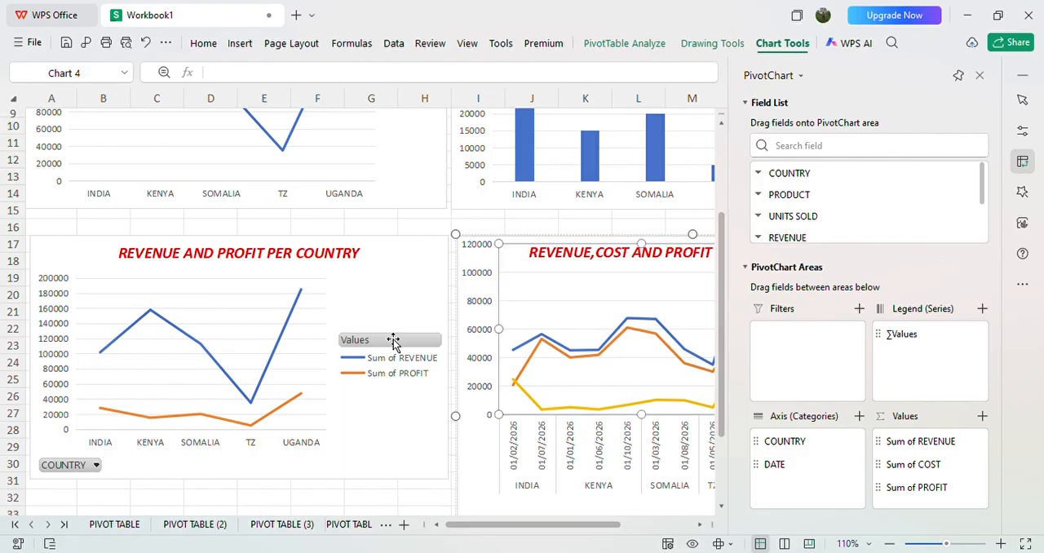
Step: Review the arrangement of the four country charts on the DASHBOARD sheet and leave no chart selected
click(322, 321)
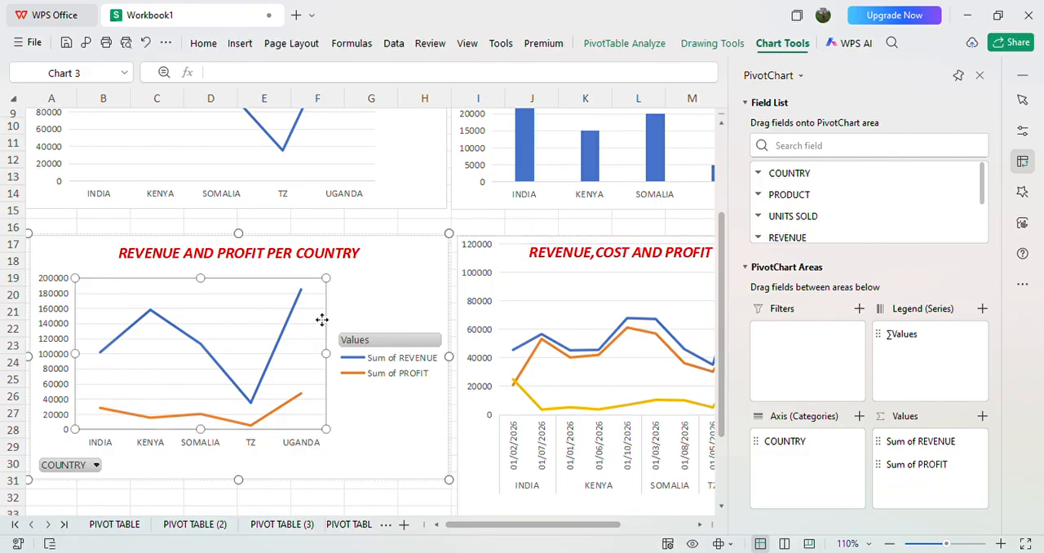
click(392, 485)
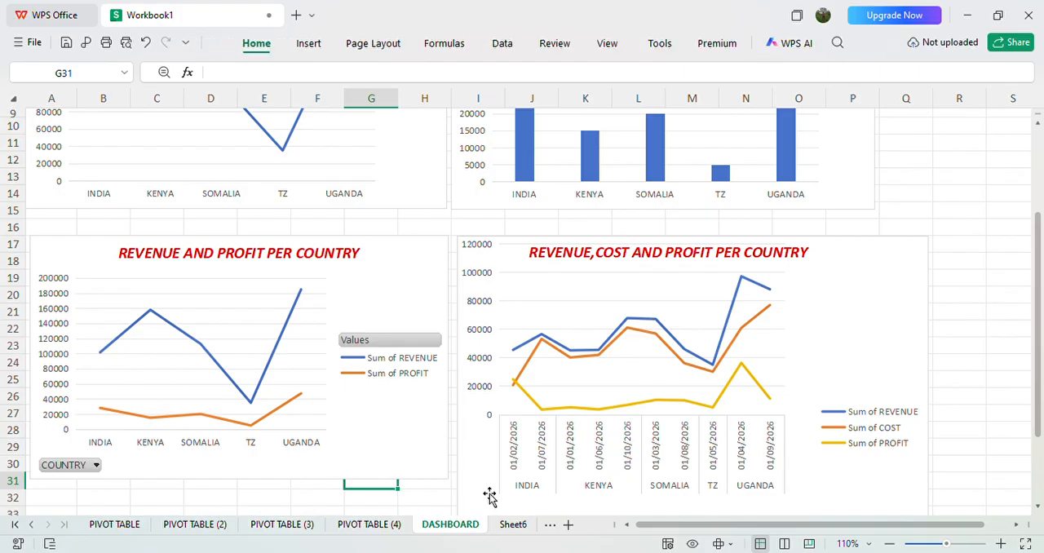
scroll(489, 496, up, 3)
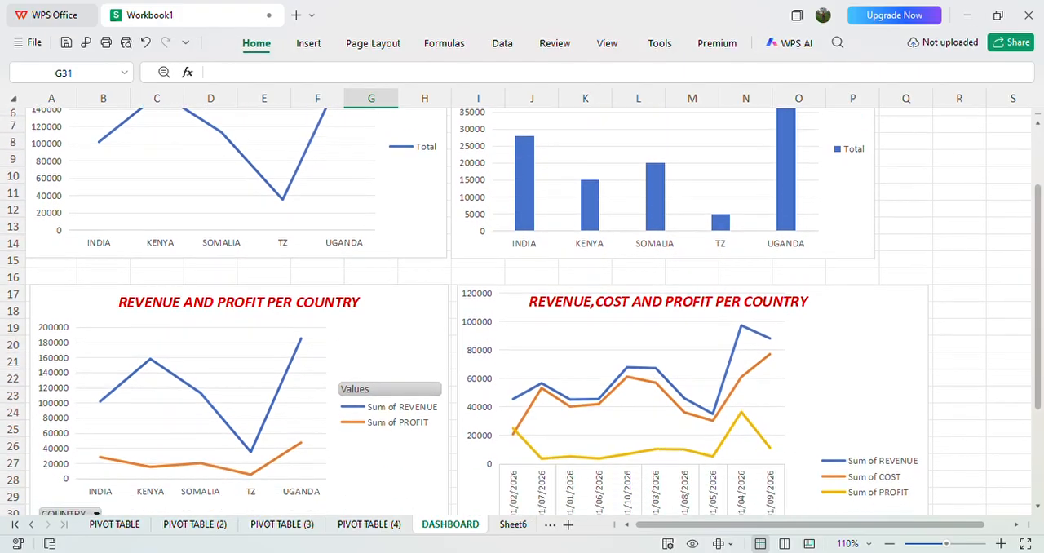
scroll(522, 310, down, 5)
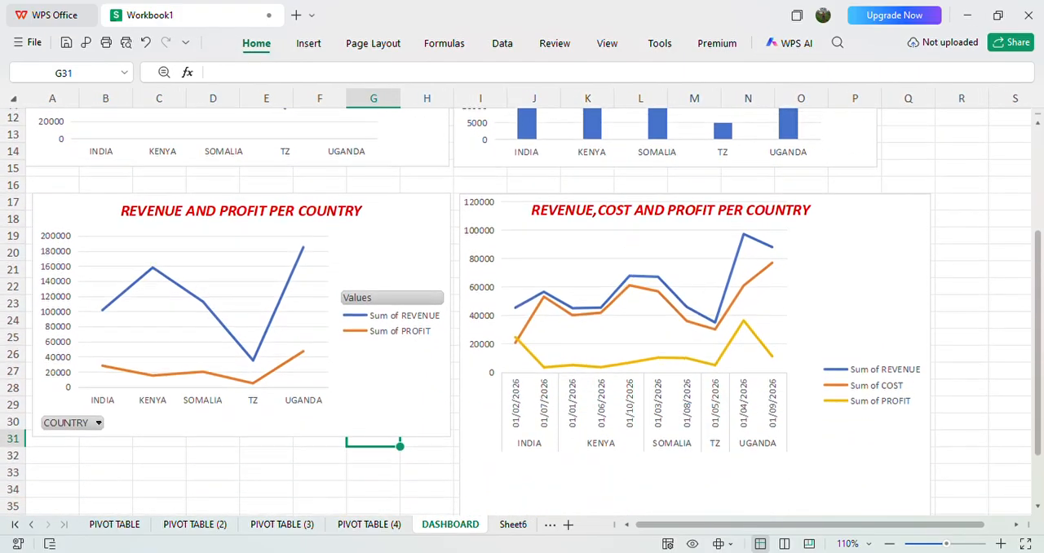
scroll(522, 310, up, 3)
scroll(522, 310, up, 3)
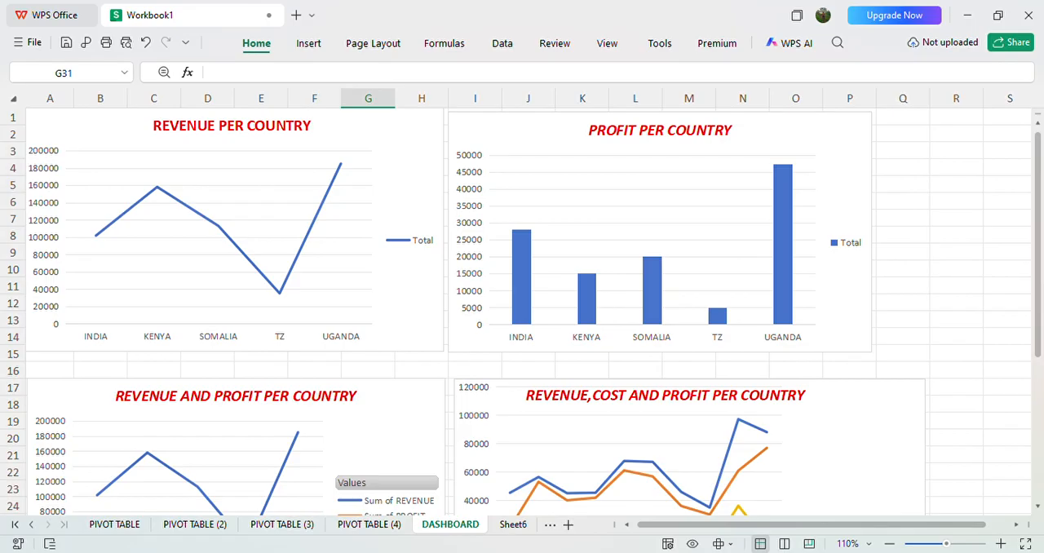
click(922, 459)
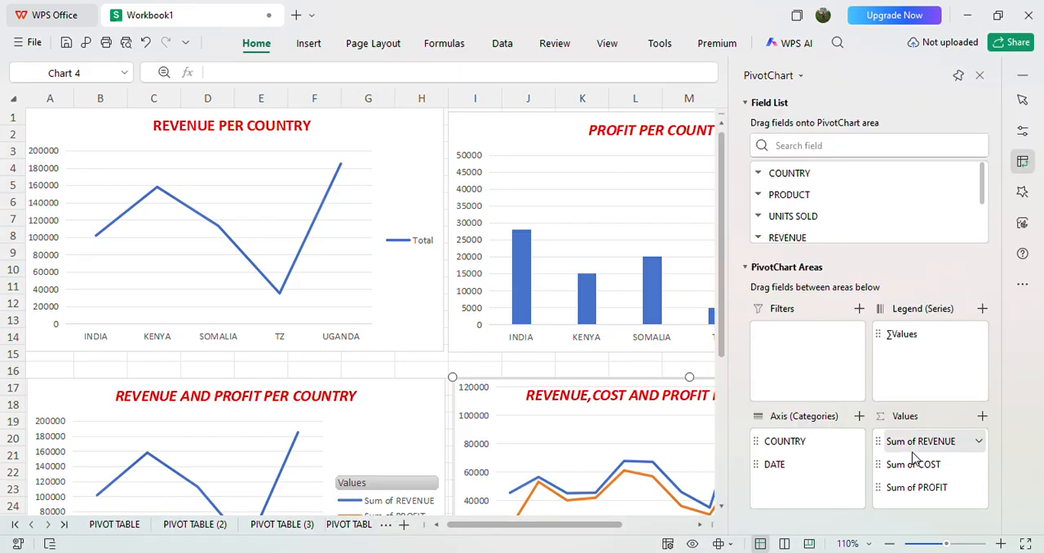
click(706, 450)
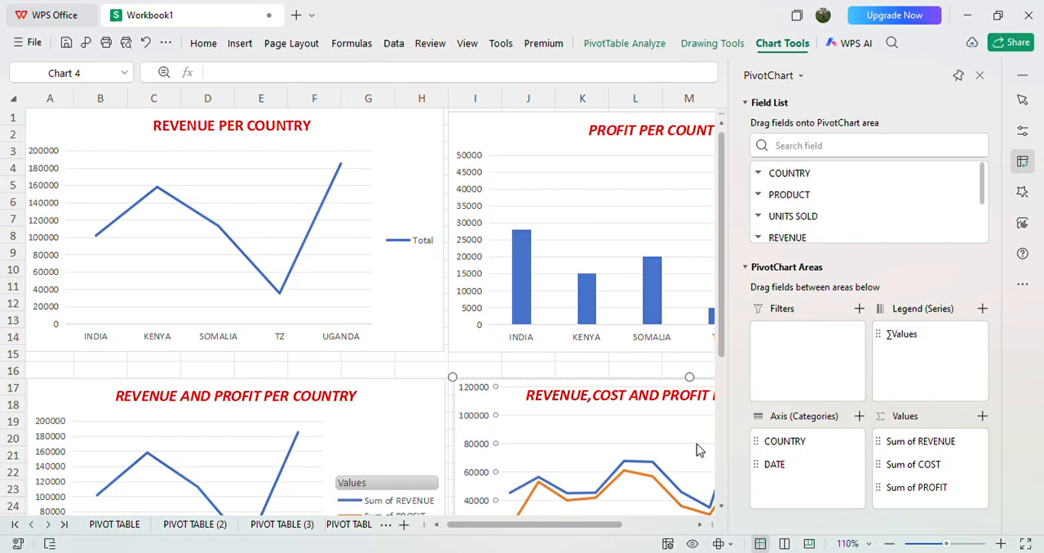
click(401, 368)
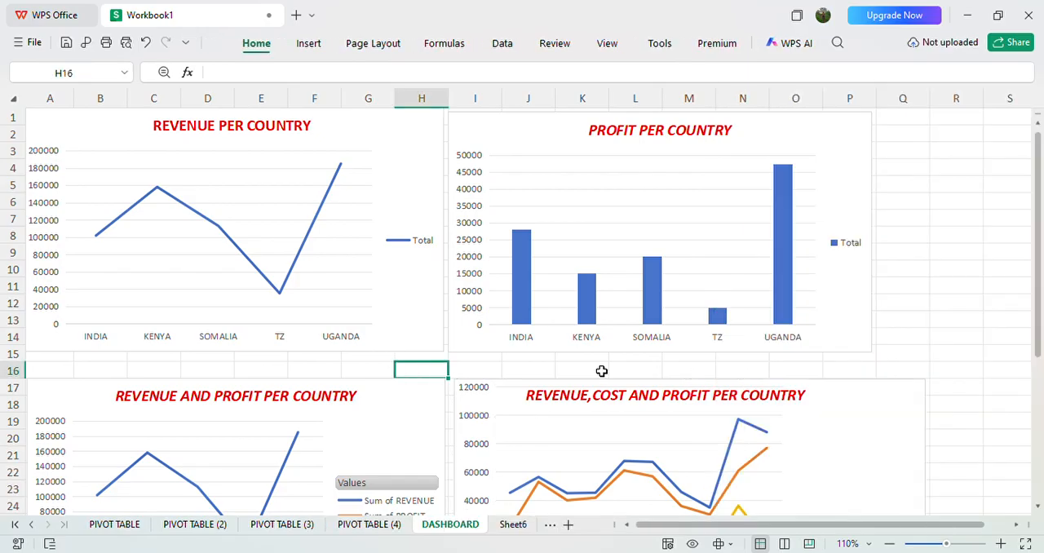
click(879, 440)
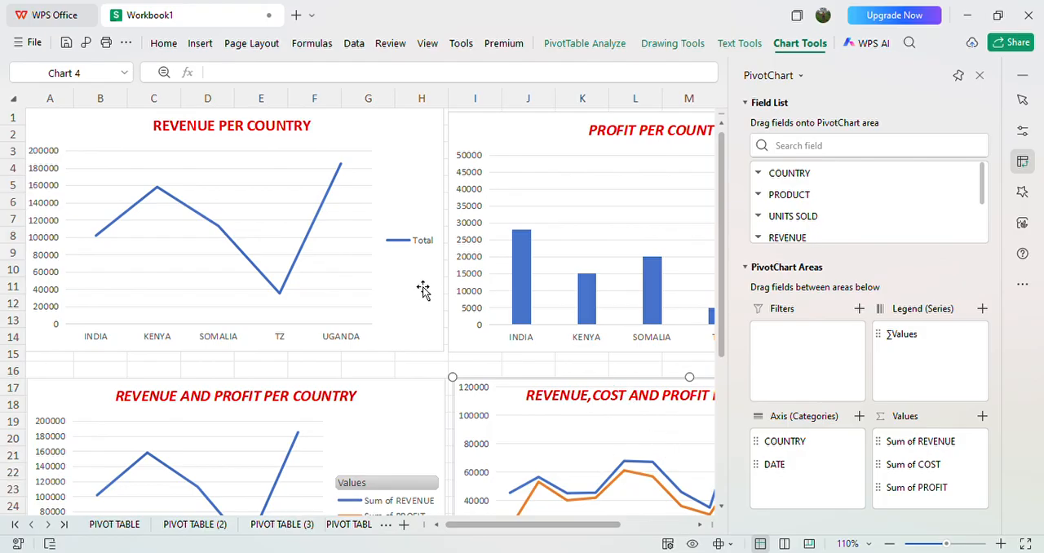
click(430, 365)
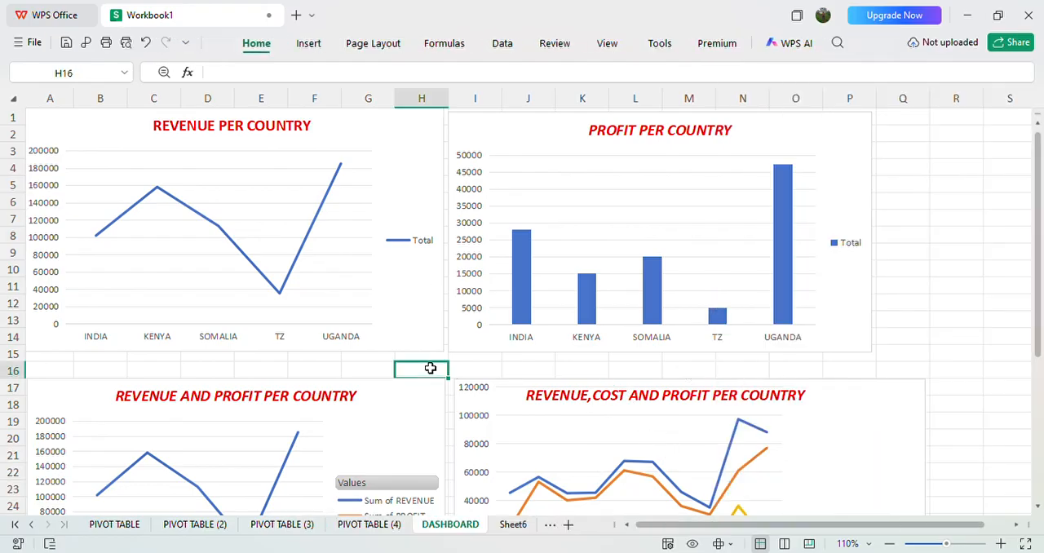